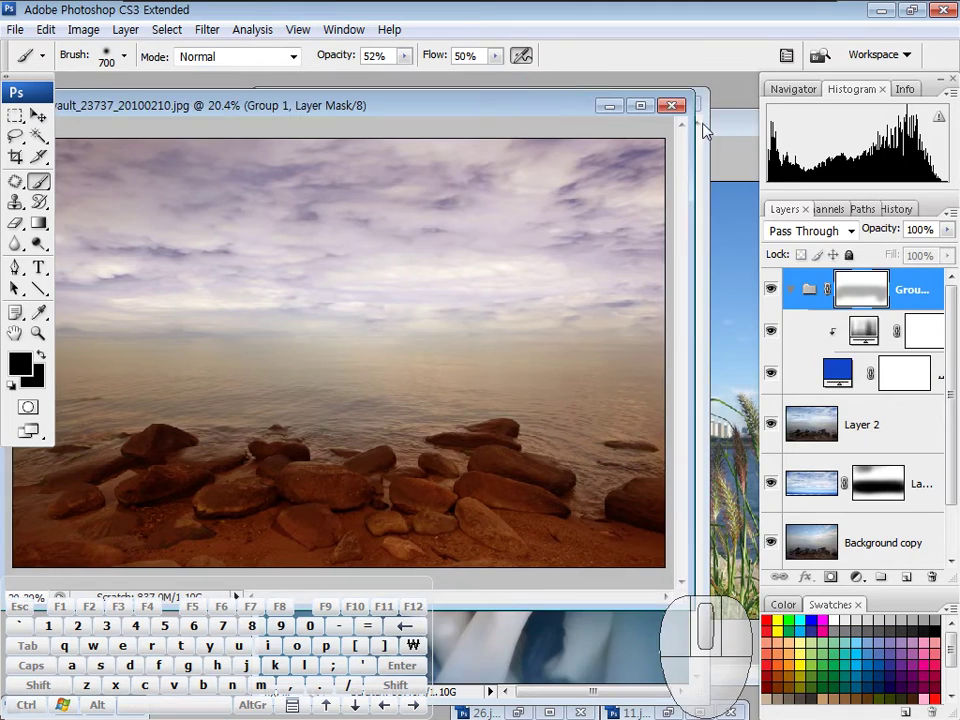
# Bring the SG107838.JPG riverside photo to the front and move its window clear of the other images
pyautogui.moveTo(630, 120); pyautogui.dragTo(481, 232)
pyautogui.moveTo(510, 107); pyautogui.dragTo(497, 133)
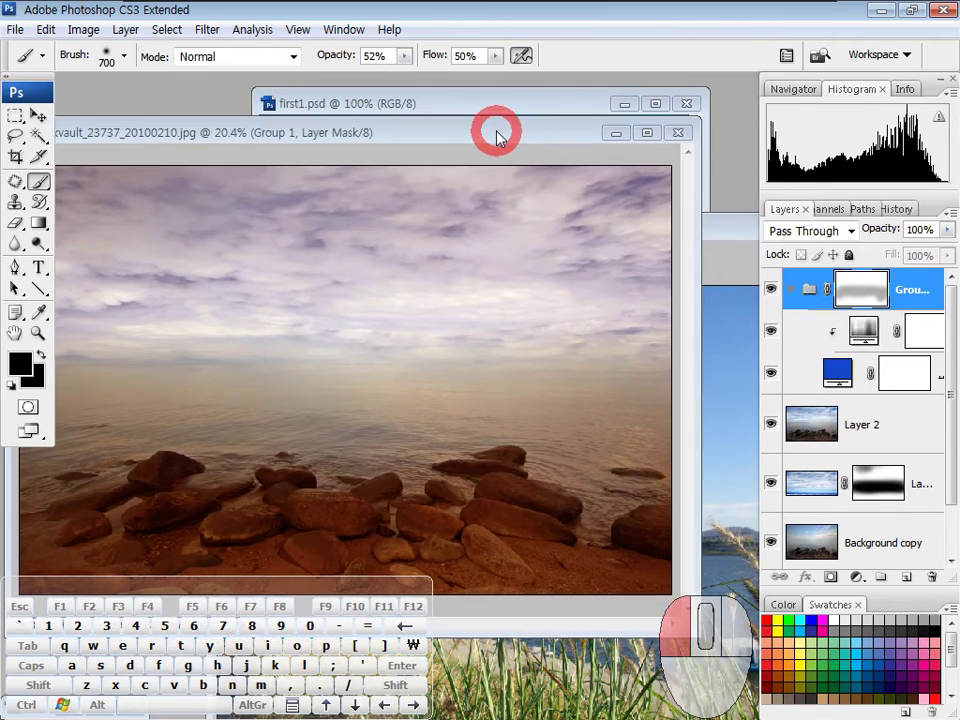
pyautogui.click(722, 223)
pyautogui.moveTo(704, 232); pyautogui.dragTo(566, 104)
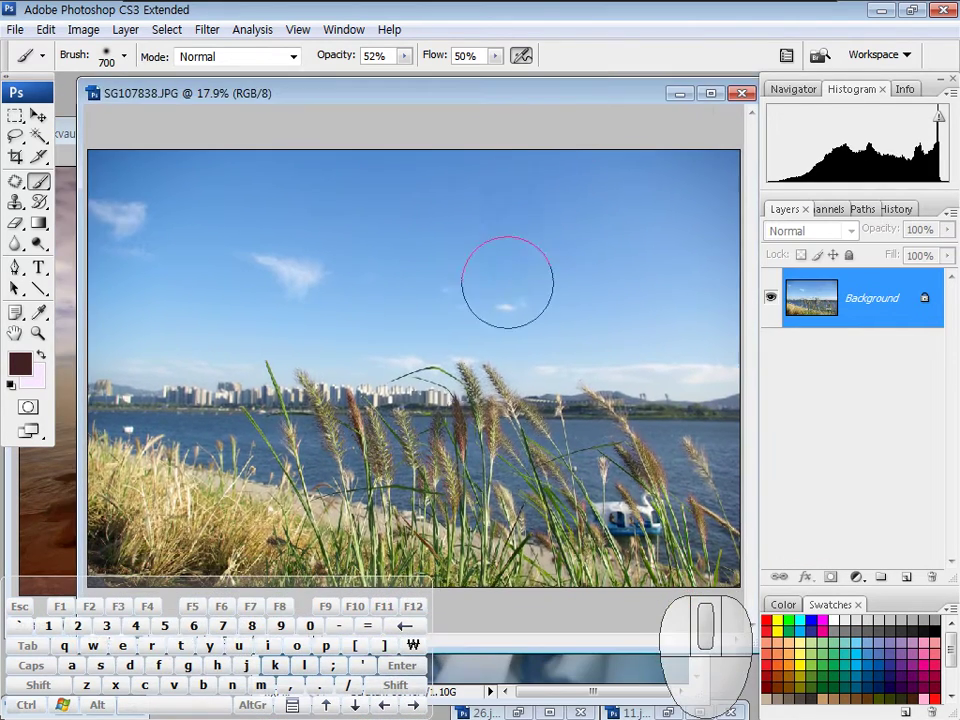
pyautogui.moveTo(444, 157)
pyautogui.mouseDown()
pyautogui.moveTo(474, 160)
pyautogui.moveTo(476, 408)
pyautogui.moveTo(455, 405)
pyautogui.mouseUp()
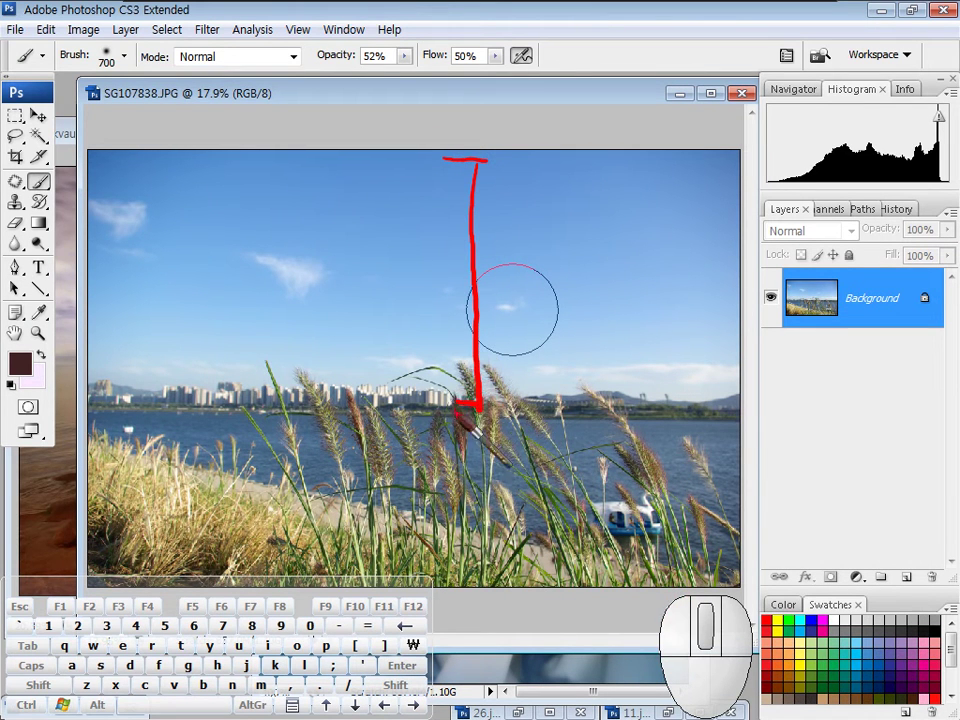
pyautogui.moveTo(540, 410)
pyautogui.mouseDown()
pyautogui.moveTo(589, 409)
pyautogui.moveTo(568, 540)
pyautogui.mouseUp()
pyautogui.moveTo(97, 424)
pyautogui.mouseDown()
pyautogui.moveTo(195, 466)
pyautogui.moveTo(606, 596)
pyautogui.moveTo(82, 550)
pyautogui.mouseUp()
pyautogui.moveTo(167, 468); pyautogui.dragTo(148, 505)
pyautogui.moveTo(216, 262); pyautogui.dragTo(214, 293)
pyautogui.moveTo(189, 426); pyautogui.dragTo(206, 434)
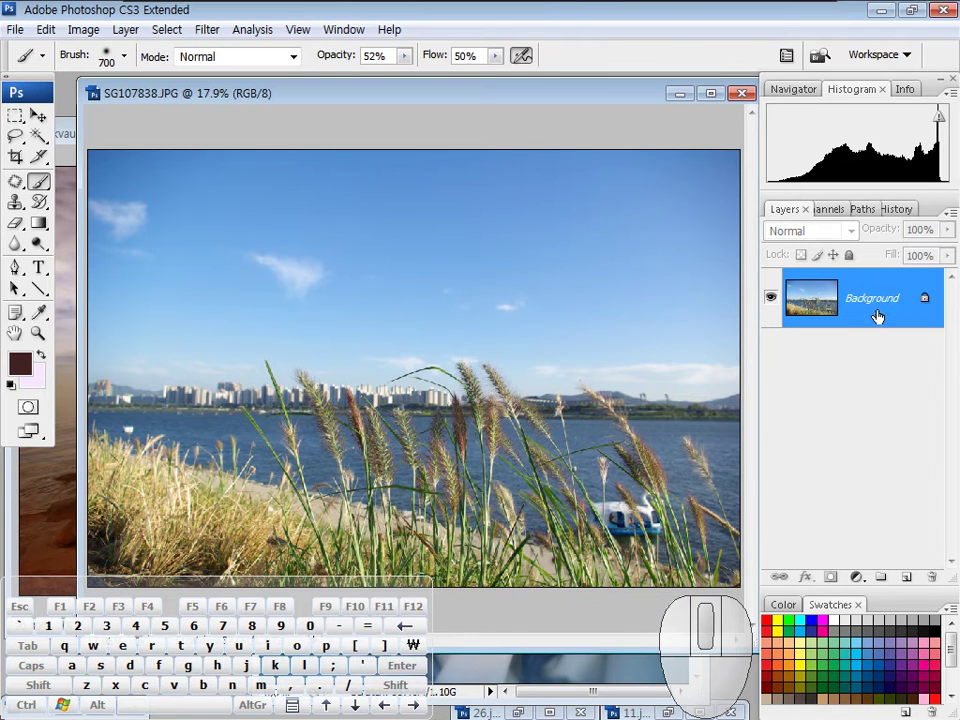
# Start a Color Range selection on the Background layer and sample the blue of the sky
pyautogui.click(875, 317)
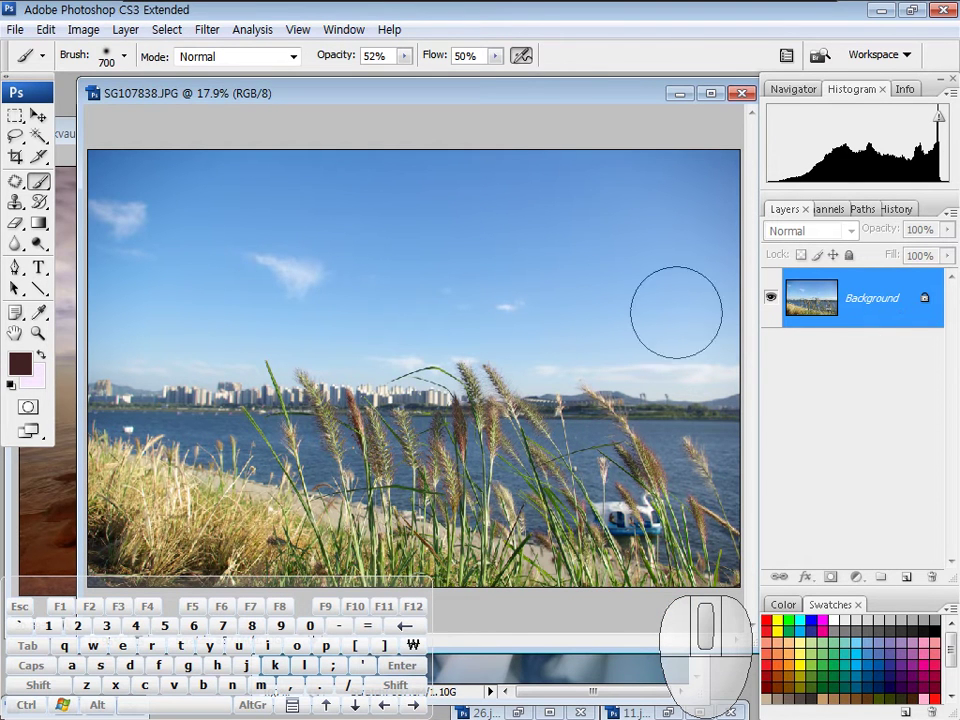
pyautogui.click(164, 29)
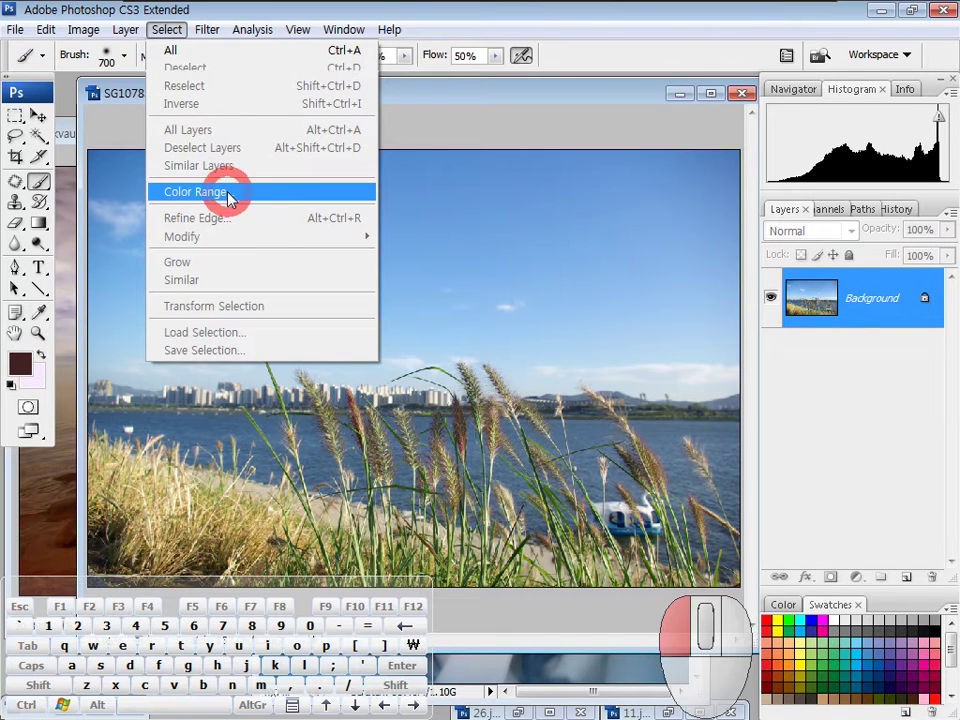
pyautogui.click(229, 197)
pyautogui.moveTo(587, 92); pyautogui.dragTo(735, 207)
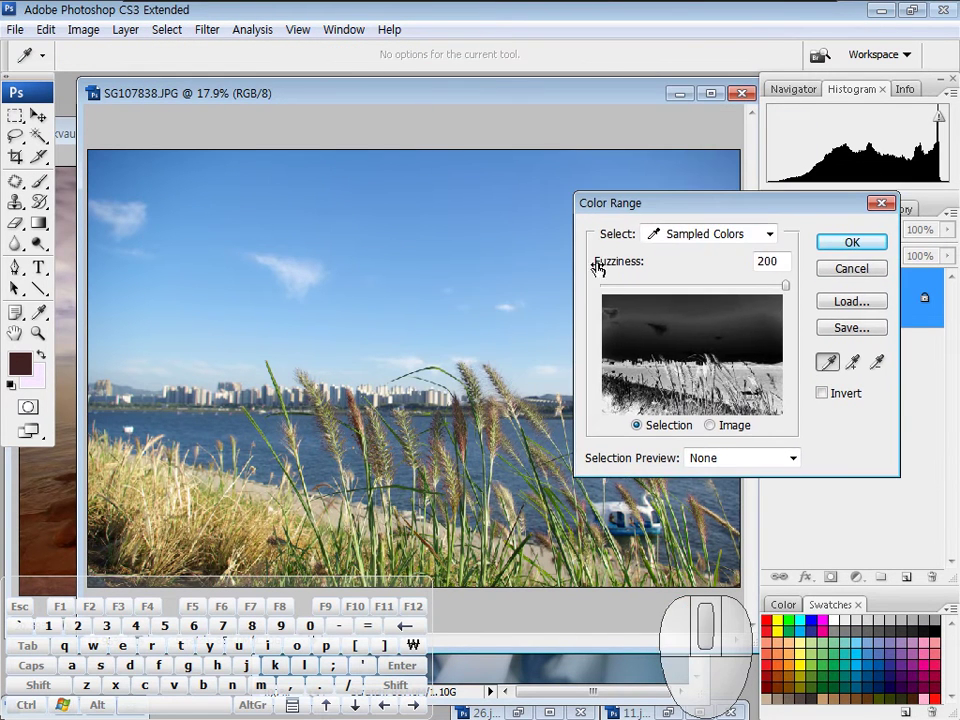
pyautogui.click(385, 228)
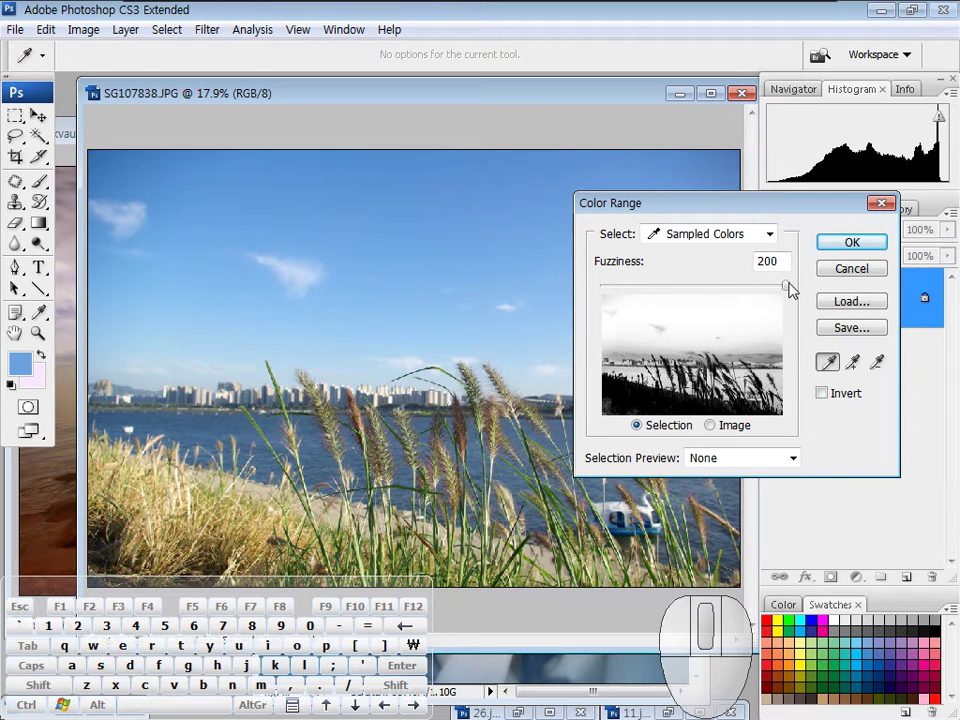
# Set the Color Range fuzziness to 76, add further sky tones to the sample and apply the selection
pyautogui.moveTo(786, 290); pyautogui.dragTo(670, 285)
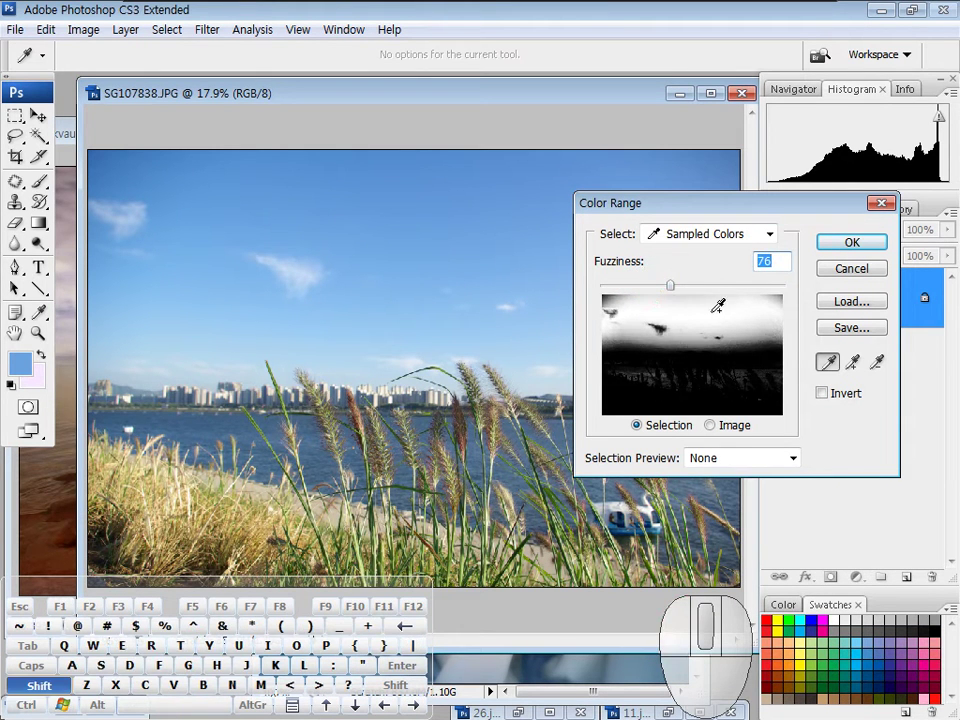
pyautogui.moveTo(751, 300); pyautogui.dragTo(768, 343)
pyautogui.moveTo(706, 311)
pyautogui.mouseDown()
pyautogui.moveTo(623, 298)
pyautogui.moveTo(661, 288)
pyautogui.moveTo(630, 287)
pyautogui.mouseUp()
pyautogui.click(852, 243)
# Show the sky selection as a Quick Mask, with red at 100% opacity indicating the selected areas
pyautogui.press('b')
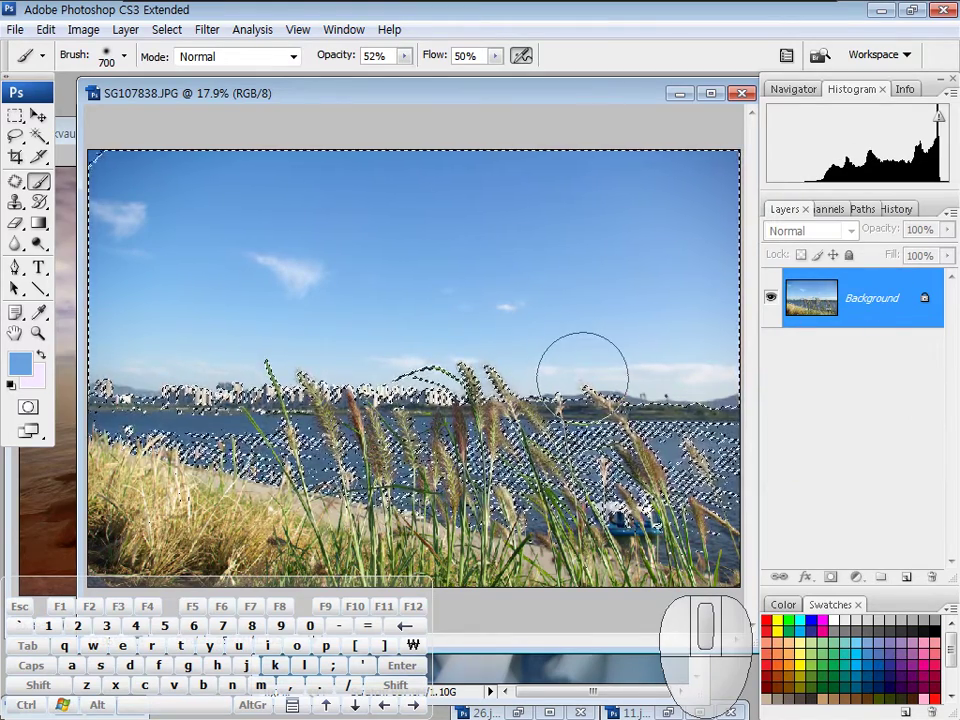
pyautogui.press('q')
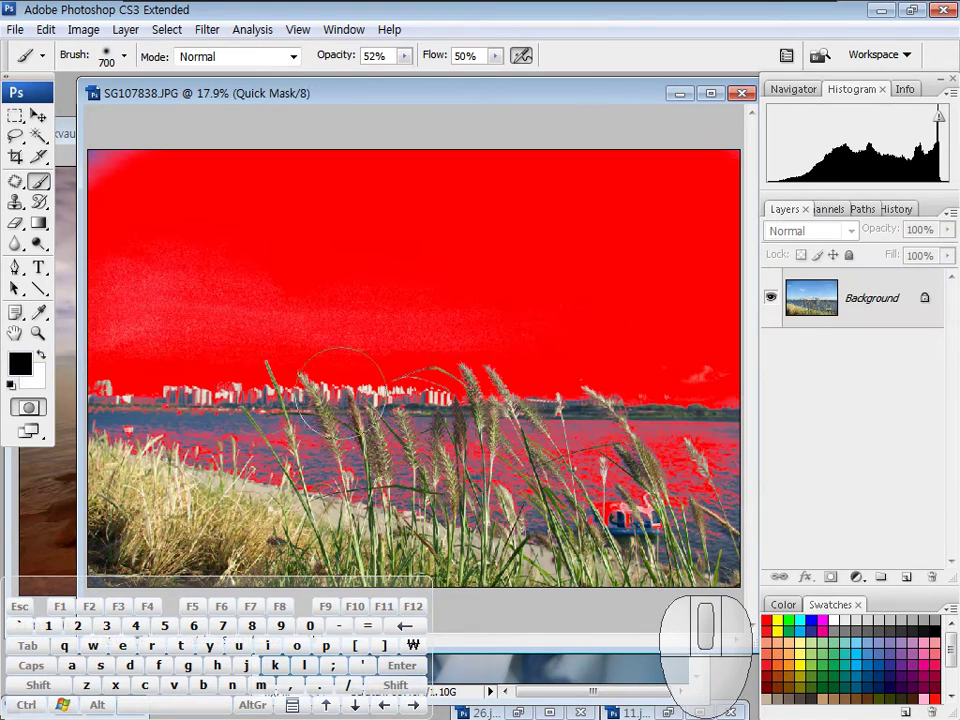
pyautogui.doubleClick(31, 413)
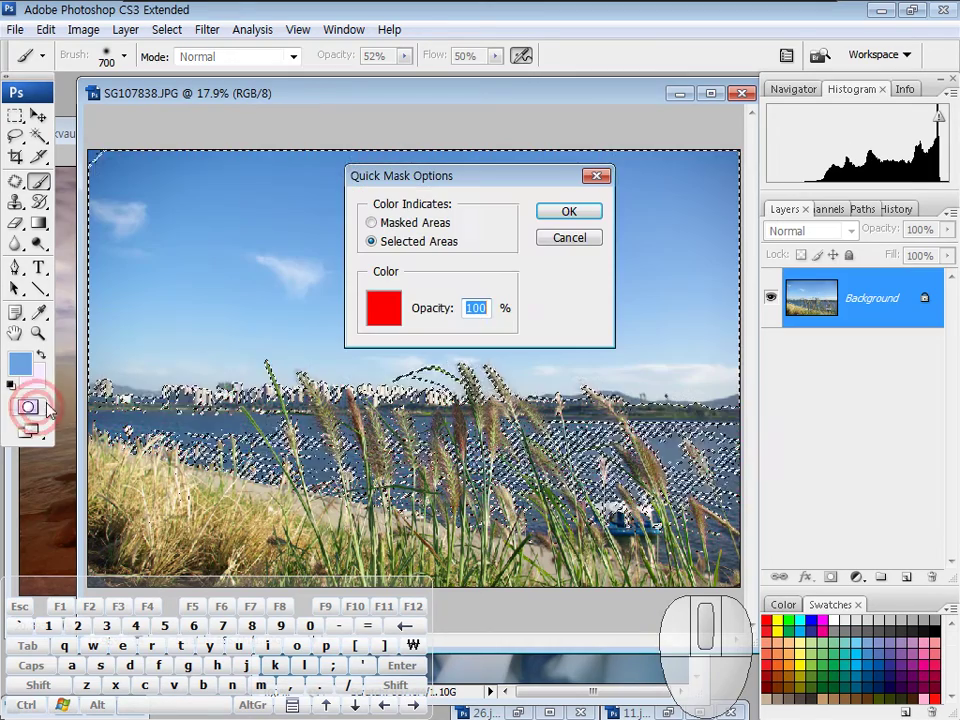
pyautogui.moveTo(427, 311); pyautogui.dragTo(549, 315)
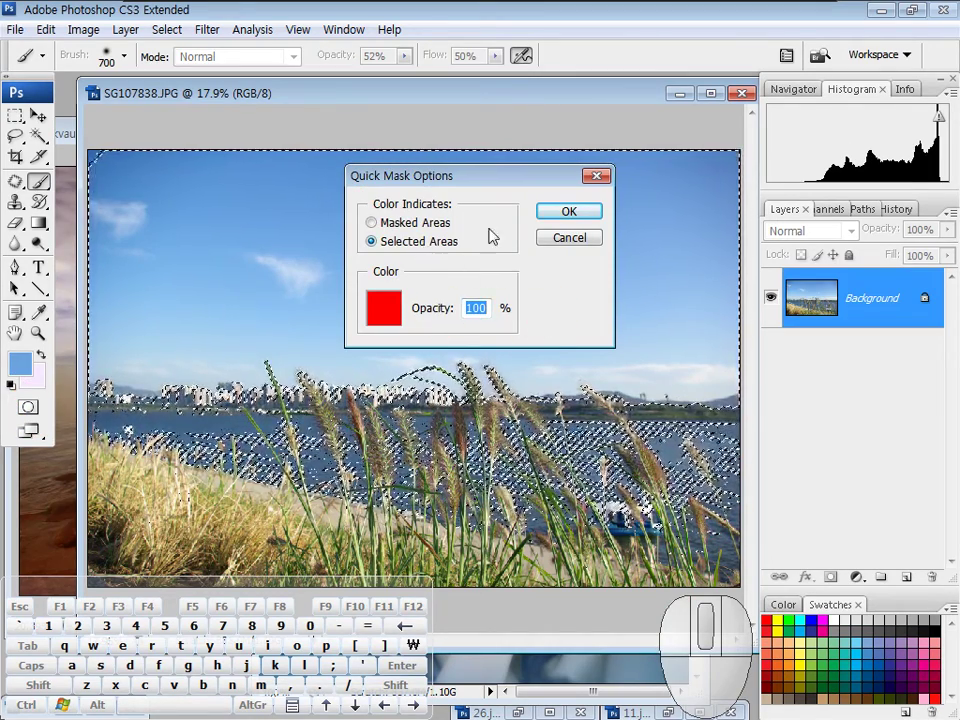
pyautogui.click(568, 211)
pyautogui.press('q')
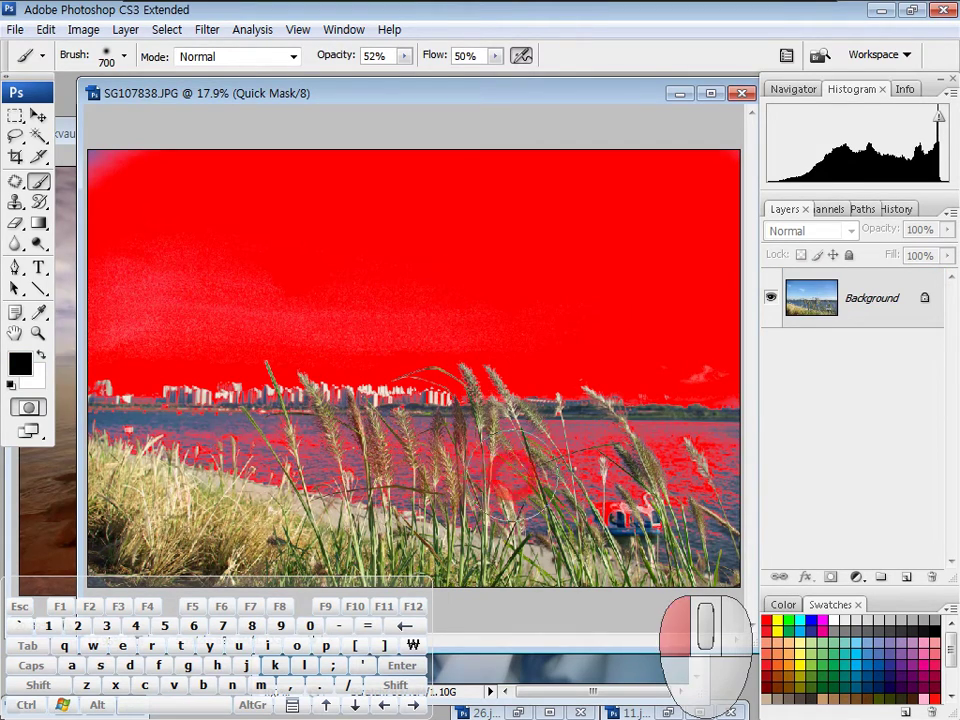
# Brush the river area out of the Quick Mask with white at 52% opacity and 50% flow
pyautogui.moveTo(250, 452)
pyautogui.mouseDown()
pyautogui.moveTo(193, 446)
pyautogui.moveTo(122, 461)
pyautogui.moveTo(505, 485)
pyautogui.moveTo(304, 455)
pyautogui.mouseUp()
pyautogui.moveTo(366, 484)
pyautogui.mouseDown()
pyautogui.moveTo(704, 493)
pyautogui.moveTo(629, 481)
pyautogui.mouseUp()
pyautogui.moveTo(670, 450)
pyautogui.mouseDown()
pyautogui.moveTo(575, 466)
pyautogui.moveTo(287, 440)
pyautogui.mouseUp()
pyautogui.moveTo(520, 458)
pyautogui.mouseDown()
pyautogui.moveTo(119, 458)
pyautogui.moveTo(208, 484)
pyautogui.moveTo(310, 474)
pyautogui.mouseUp()
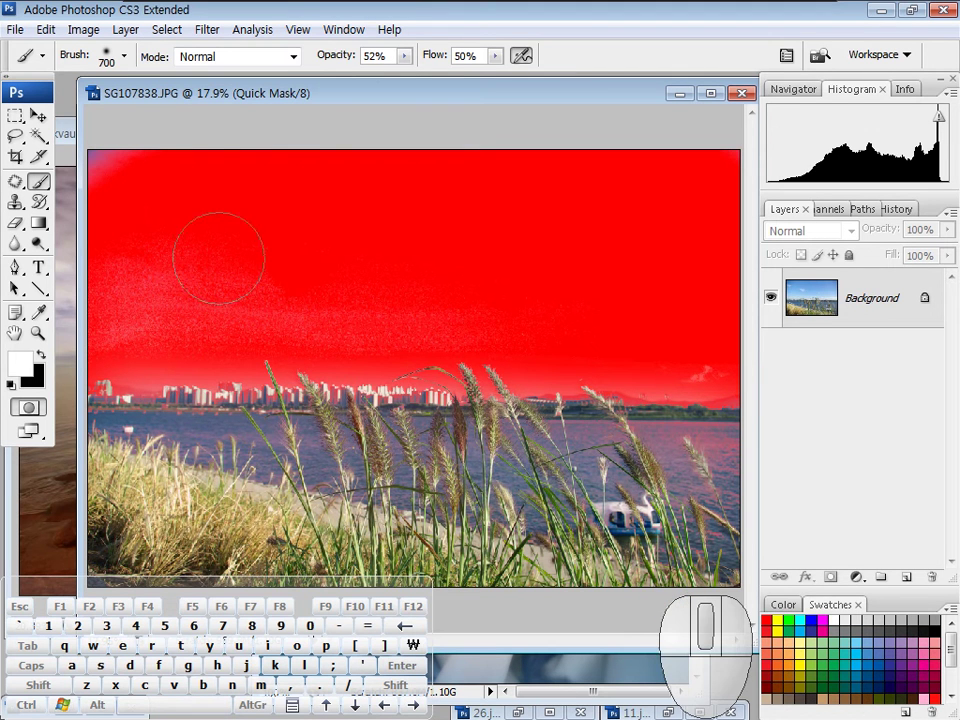
# Raise the brush opacity and flow to 100% and erase the remaining mask from the water and grass
pyautogui.moveTo(332, 56); pyautogui.dragTo(488, 58)
pyautogui.moveTo(173, 499); pyautogui.dragTo(696, 538)
pyautogui.moveTo(696, 538)
pyautogui.mouseDown()
pyautogui.moveTo(171, 498)
pyautogui.moveTo(647, 465)
pyautogui.moveTo(750, 476)
pyautogui.moveTo(236, 458)
pyautogui.moveTo(72, 466)
pyautogui.mouseUp()
pyautogui.moveTo(362, 535)
pyautogui.mouseDown()
pyautogui.moveTo(690, 549)
pyautogui.moveTo(761, 501)
pyautogui.moveTo(326, 467)
pyautogui.moveTo(270, 420)
pyautogui.mouseUp()
# Paint black along the horizon and sky corners in the Quick Mask, and convert the mask to a selection
pyautogui.press('x')
pyautogui.moveTo(206, 368)
pyautogui.mouseDown()
pyautogui.moveTo(144, 354)
pyautogui.moveTo(358, 345)
pyautogui.mouseUp()
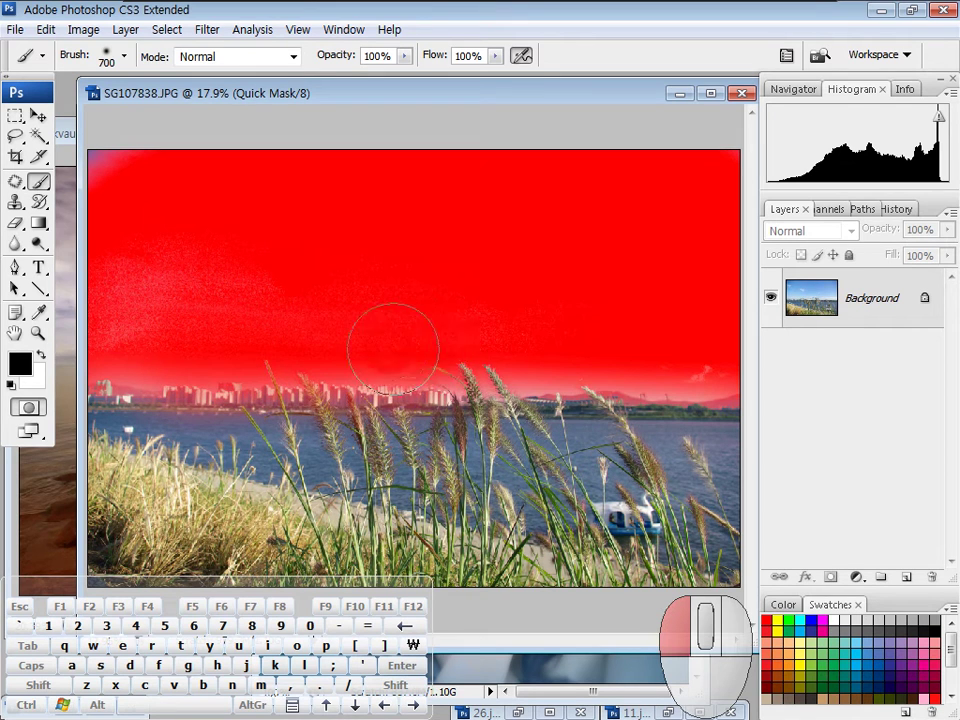
pyautogui.moveTo(575, 350); pyautogui.dragTo(703, 361)
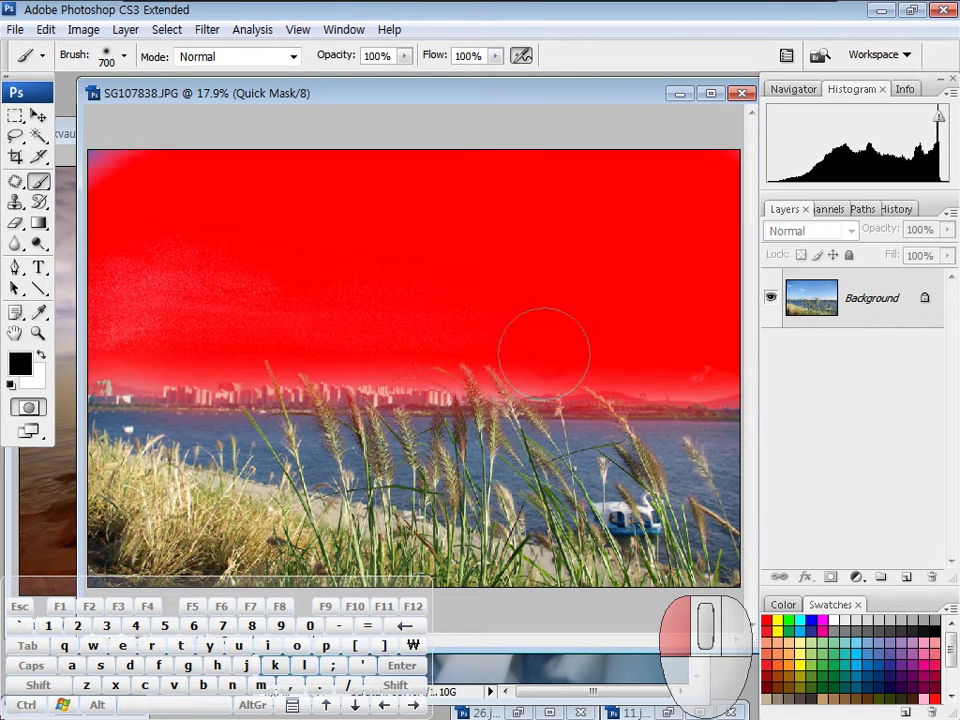
pyautogui.moveTo(370, 350)
pyautogui.mouseDown()
pyautogui.moveTo(159, 359)
pyautogui.moveTo(278, 349)
pyautogui.mouseUp()
pyautogui.moveTo(647, 360)
pyautogui.mouseDown()
pyautogui.moveTo(113, 157)
pyautogui.moveTo(728, 172)
pyautogui.mouseUp()
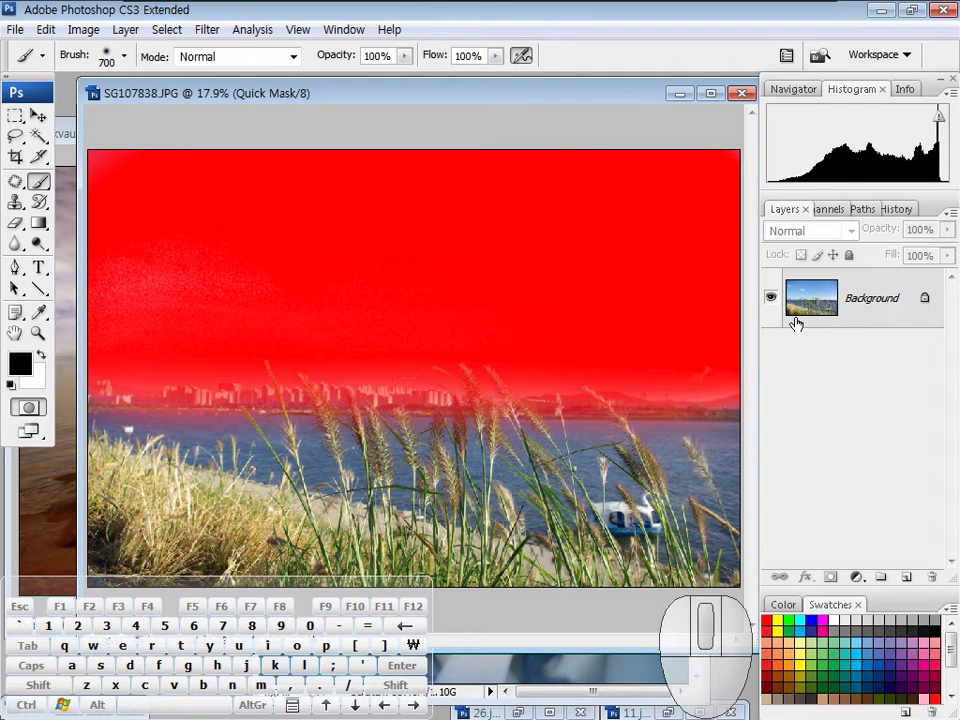
pyautogui.press('q')
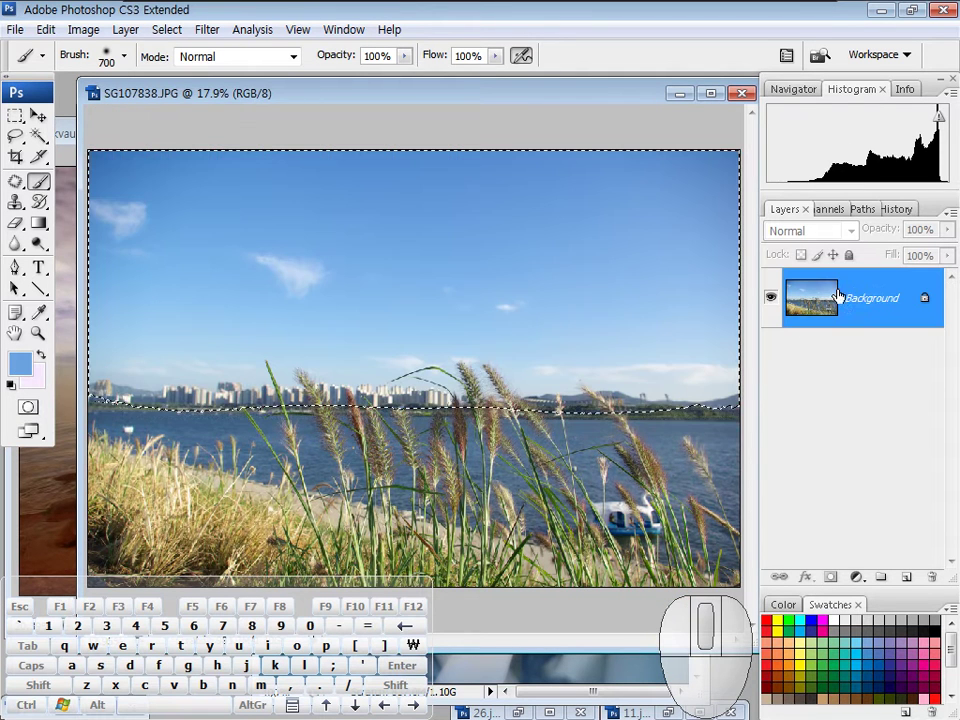
# Add an unchanged Hue/Saturation adjustment layer from the sky selection and inspect its layer mask on its own
pyautogui.click(856, 577)
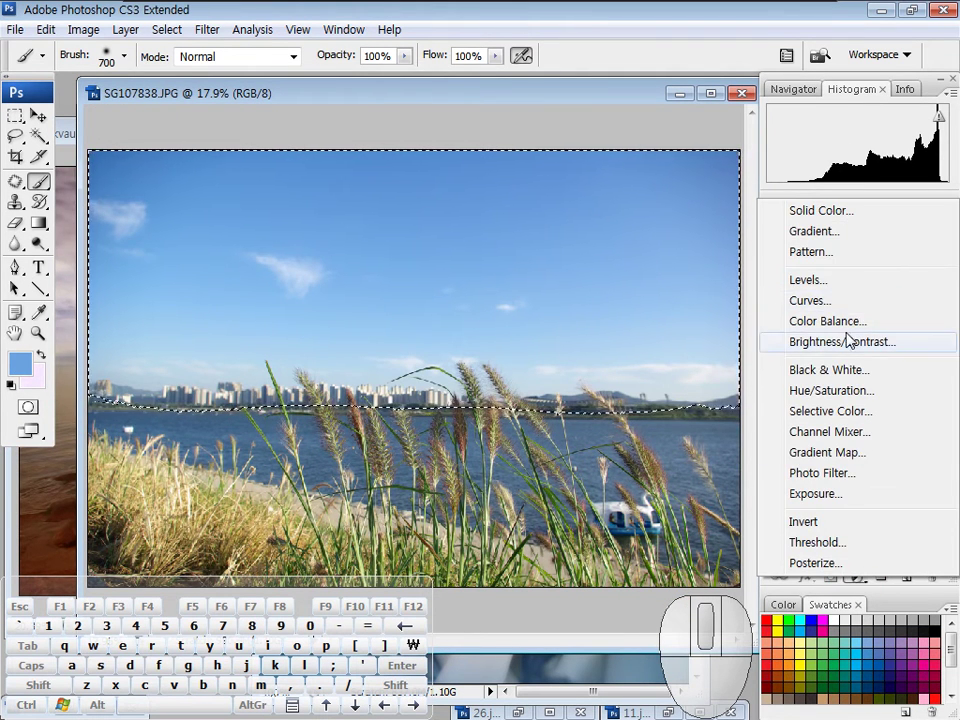
pyautogui.click(843, 393)
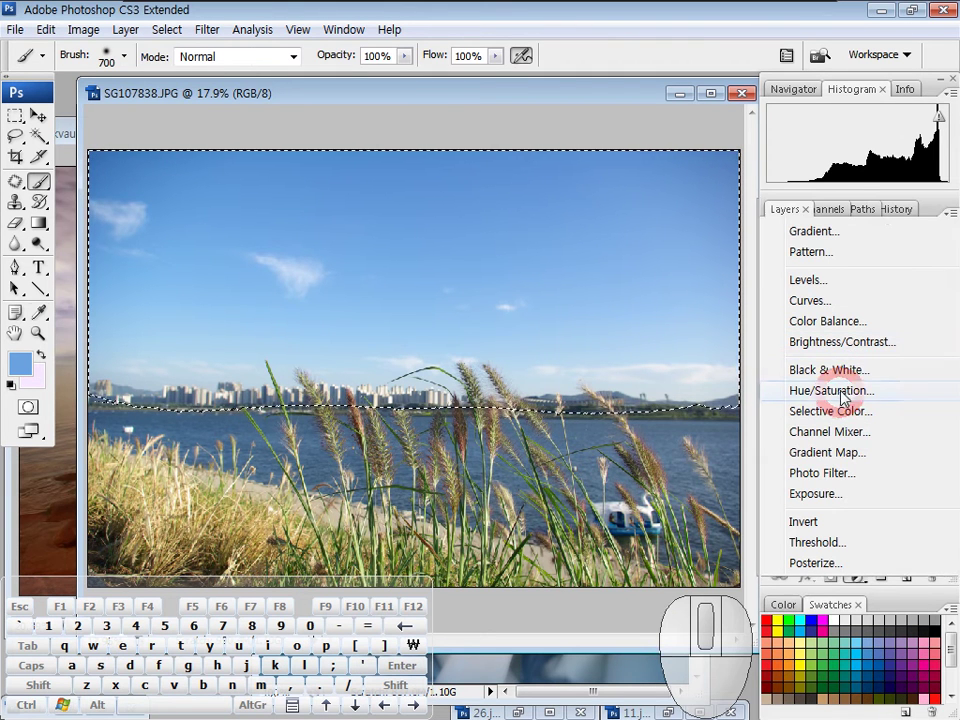
pyautogui.click(910, 358)
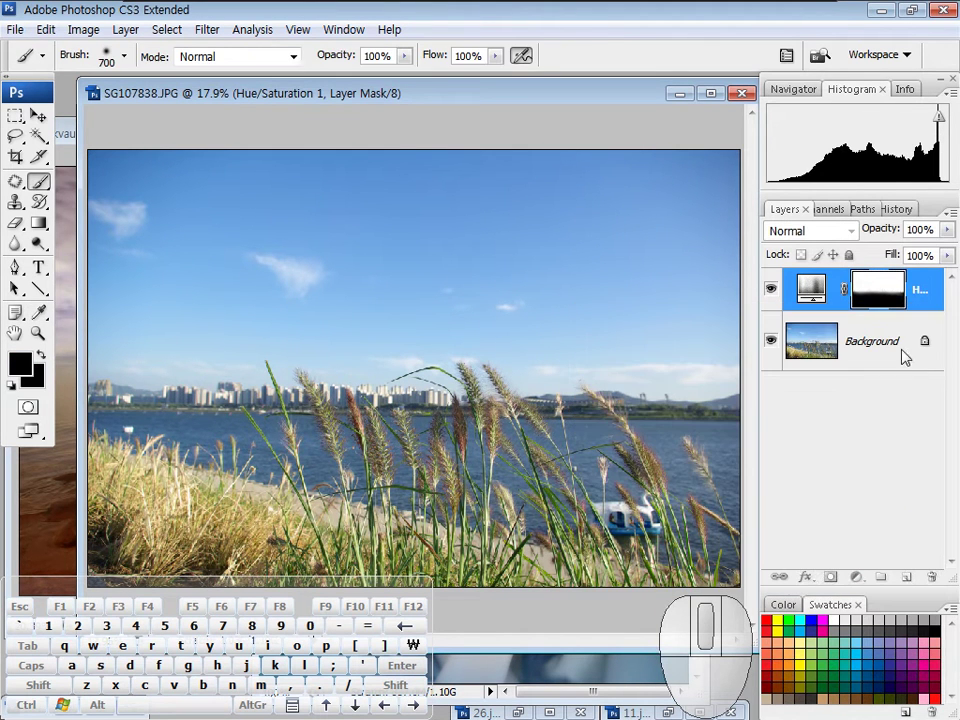
pyautogui.keyDown('alt'); pyautogui.click(879, 296); pyautogui.keyUp('alt')
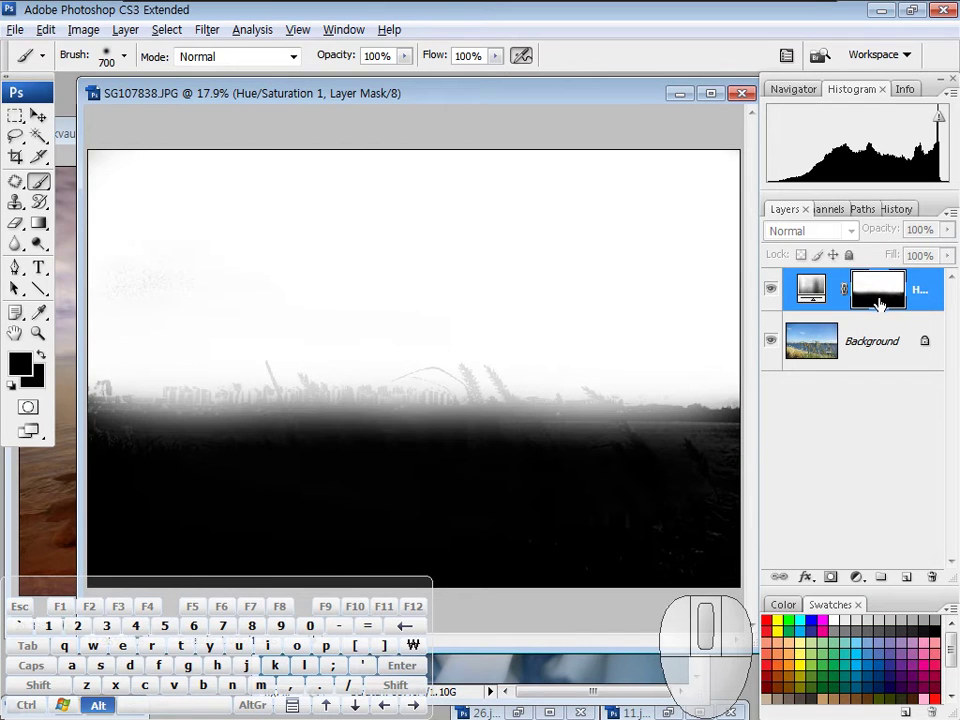
pyautogui.keyDown('alt'); pyautogui.click(880, 294); pyautogui.keyUp('alt')
# Set the sky's Hue/Saturation adjustment to hue +2 and saturation +28
pyautogui.doubleClick(813, 291)
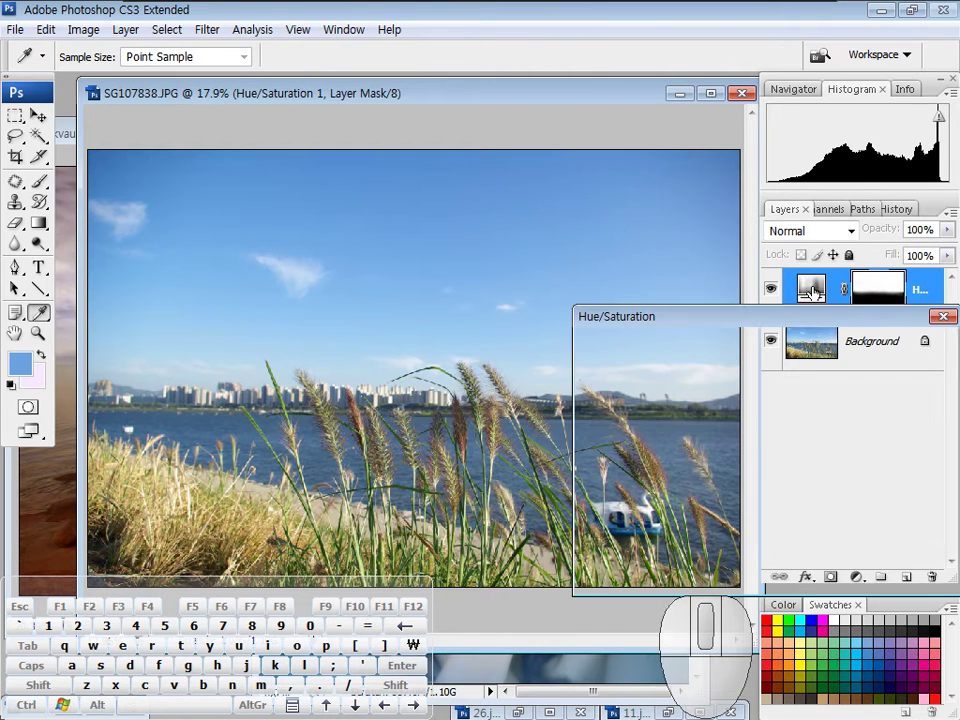
pyautogui.moveTo(724, 405)
pyautogui.mouseDown()
pyautogui.moveTo(671, 399)
pyautogui.moveTo(816, 388)
pyautogui.moveTo(727, 401)
pyautogui.mouseUp()
pyautogui.moveTo(725, 450); pyautogui.dragTo(752, 451)
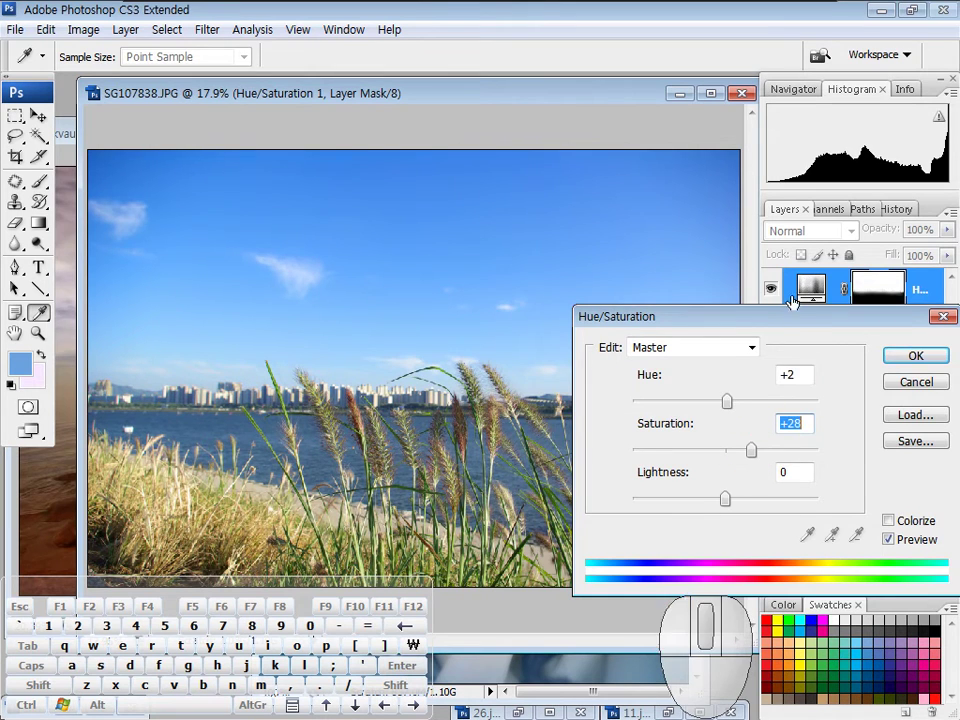
pyautogui.moveTo(823, 328); pyautogui.dragTo(759, 325)
pyautogui.click(851, 355)
pyautogui.click(619, 360)
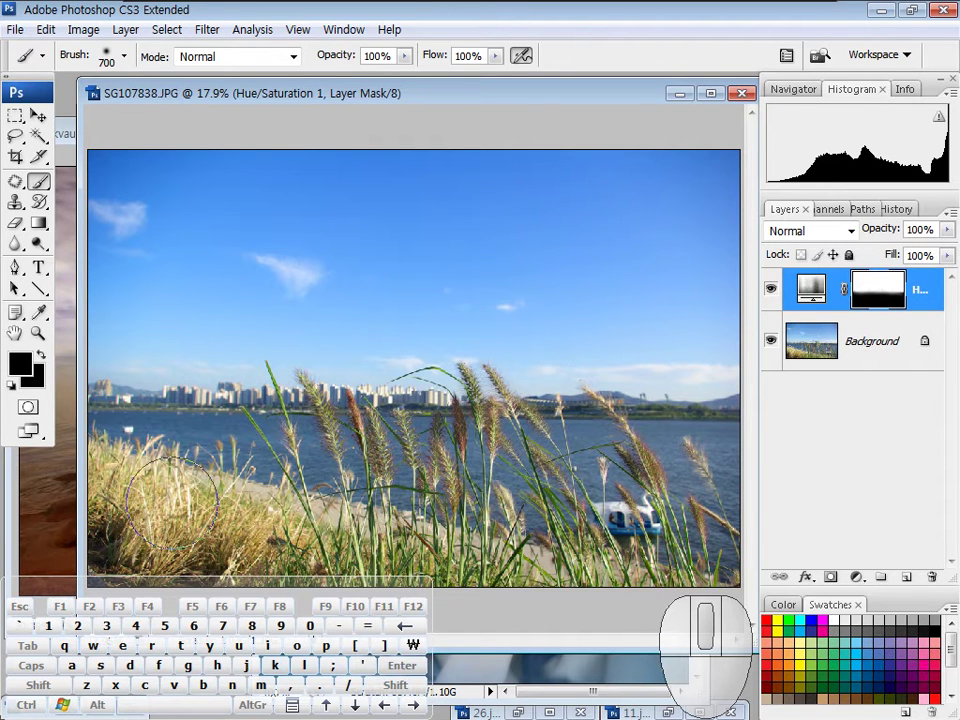
# Paint a Quick Mask over the foreground grass and tall reeds and convert it to a selection
pyautogui.press('q')
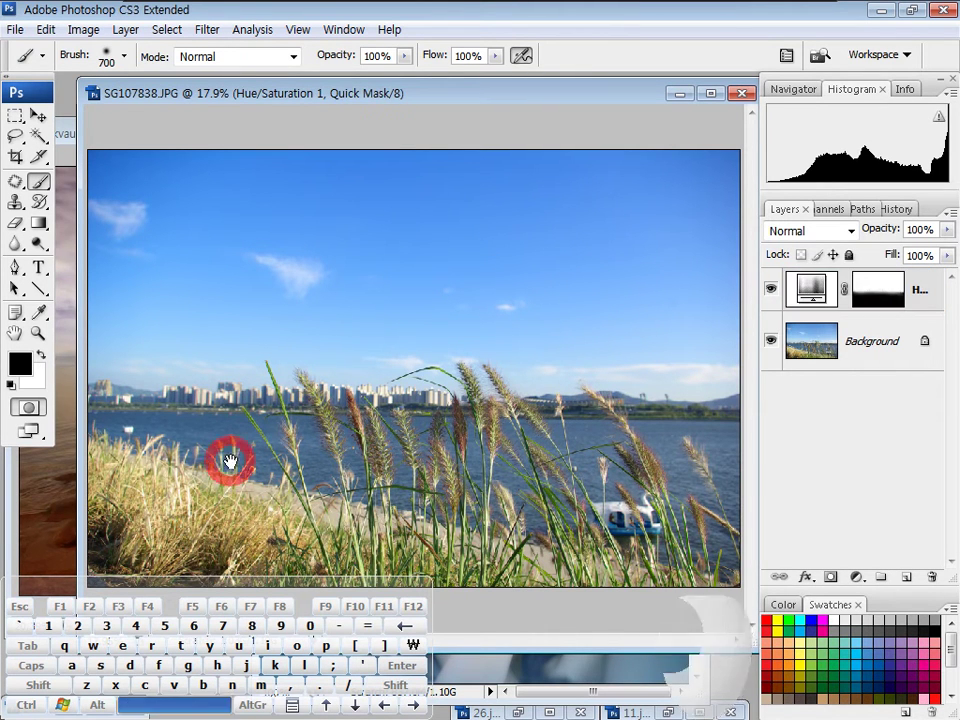
pyautogui.moveTo(130, 470)
pyautogui.mouseDown()
pyautogui.moveTo(255, 530)
pyautogui.moveTo(126, 511)
pyautogui.moveTo(225, 520)
pyautogui.moveTo(145, 491)
pyautogui.moveTo(455, 561)
pyautogui.moveTo(370, 548)
pyautogui.moveTo(668, 589)
pyautogui.moveTo(118, 520)
pyautogui.mouseUp()
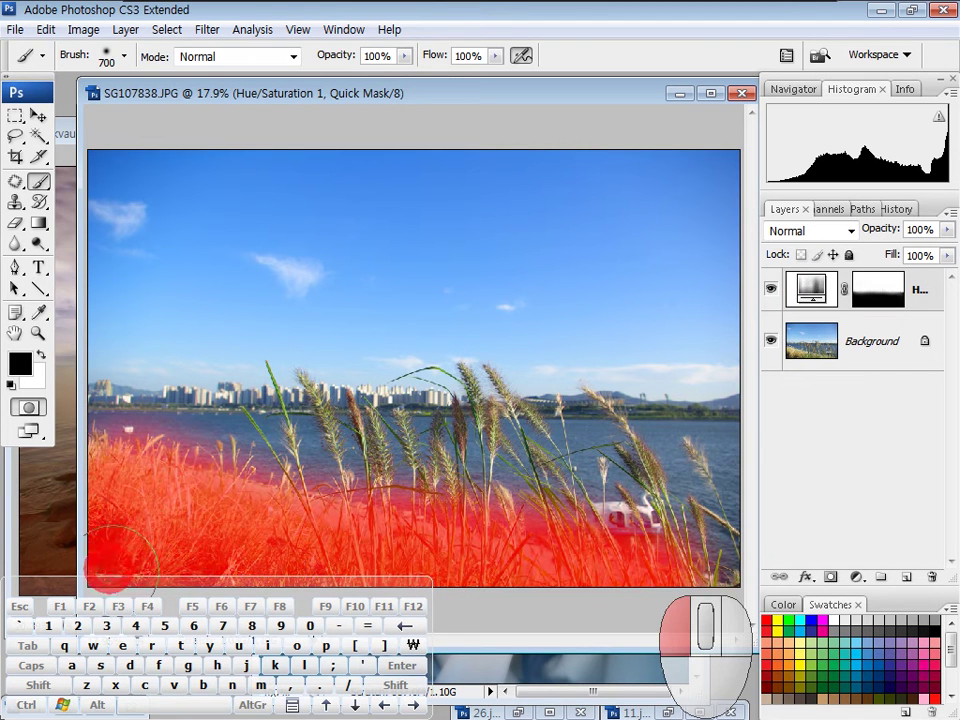
pyautogui.moveTo(330, 545)
pyautogui.mouseDown()
pyautogui.moveTo(303, 421)
pyautogui.moveTo(420, 482)
pyautogui.moveTo(476, 457)
pyautogui.moveTo(525, 476)
pyautogui.moveTo(560, 511)
pyautogui.moveTo(607, 412)
pyautogui.moveTo(675, 485)
pyautogui.moveTo(698, 540)
pyautogui.moveTo(254, 544)
pyautogui.moveTo(133, 497)
pyautogui.mouseUp()
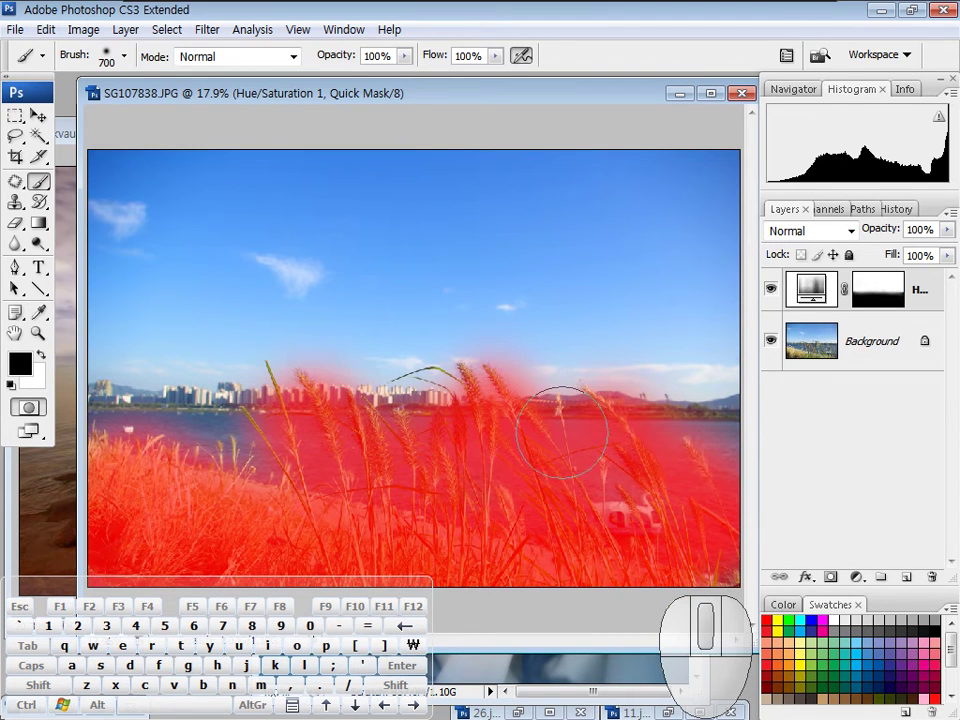
pyautogui.press('q')
# Add a Levels adjustment layer masked to the grass and reeds selection, keeping its default values
pyautogui.click(856, 577)
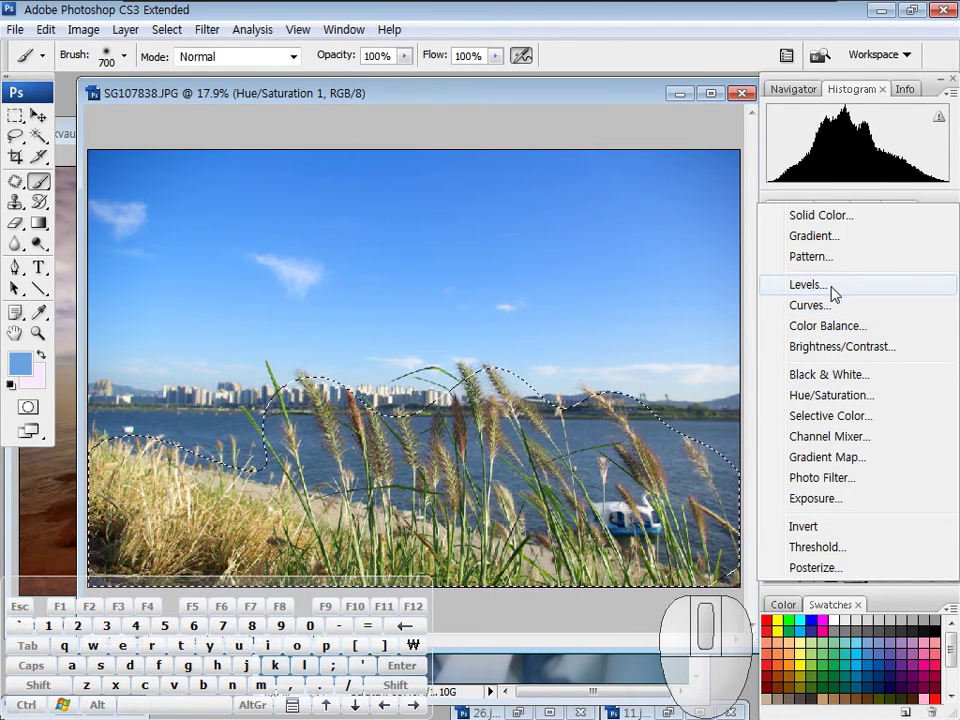
pyautogui.click(820, 323)
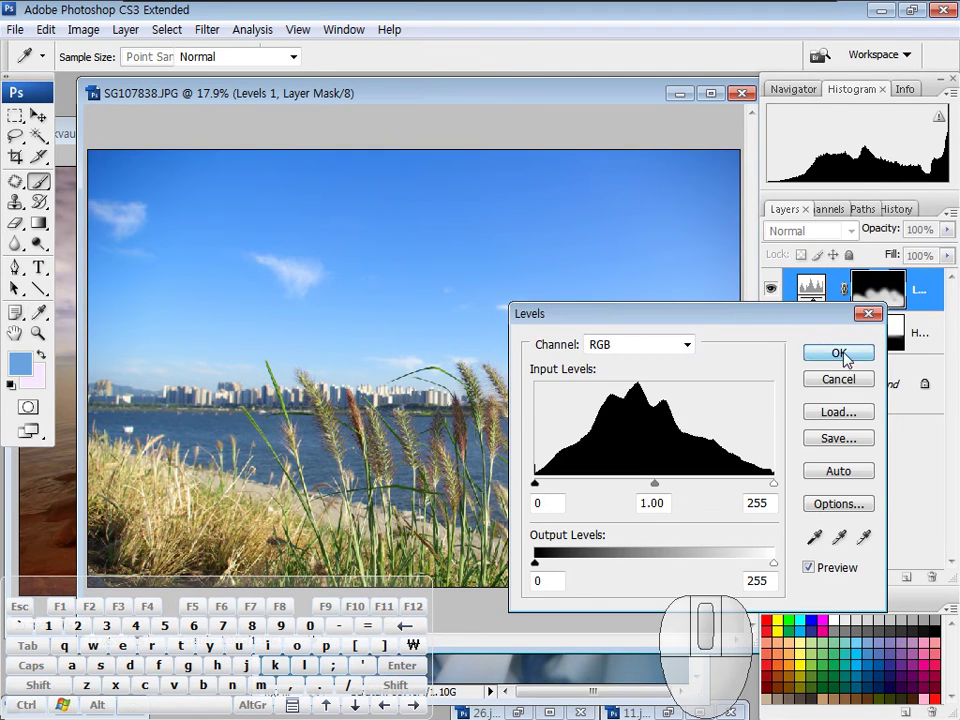
pyautogui.click(839, 354)
# Increase the foreground contrast in the Levels layer by moving the black and white input points inward and fine-tuning the midtones
pyautogui.doubleClick(810, 287)
pyautogui.moveTo(761, 306); pyautogui.dragTo(776, 14)
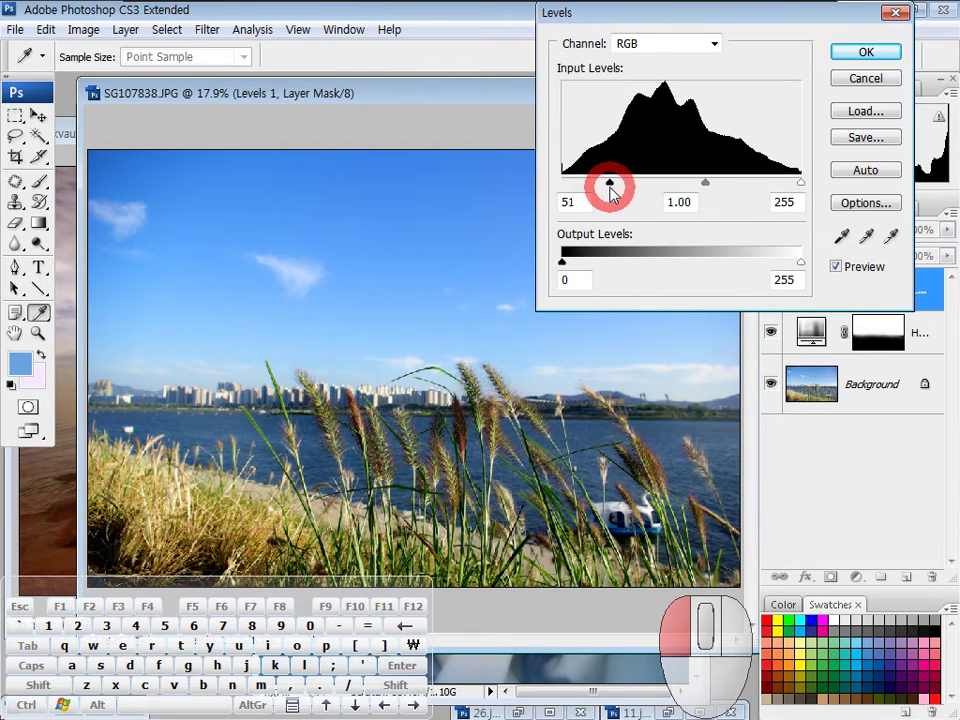
pyautogui.moveTo(620, 193); pyautogui.dragTo(592, 188)
pyautogui.moveTo(802, 184); pyautogui.dragTo(769, 186)
pyautogui.moveTo(676, 184)
pyautogui.mouseDown()
pyautogui.moveTo(666, 186)
pyautogui.moveTo(680, 187)
pyautogui.mouseUp()
pyautogui.click(866, 51)
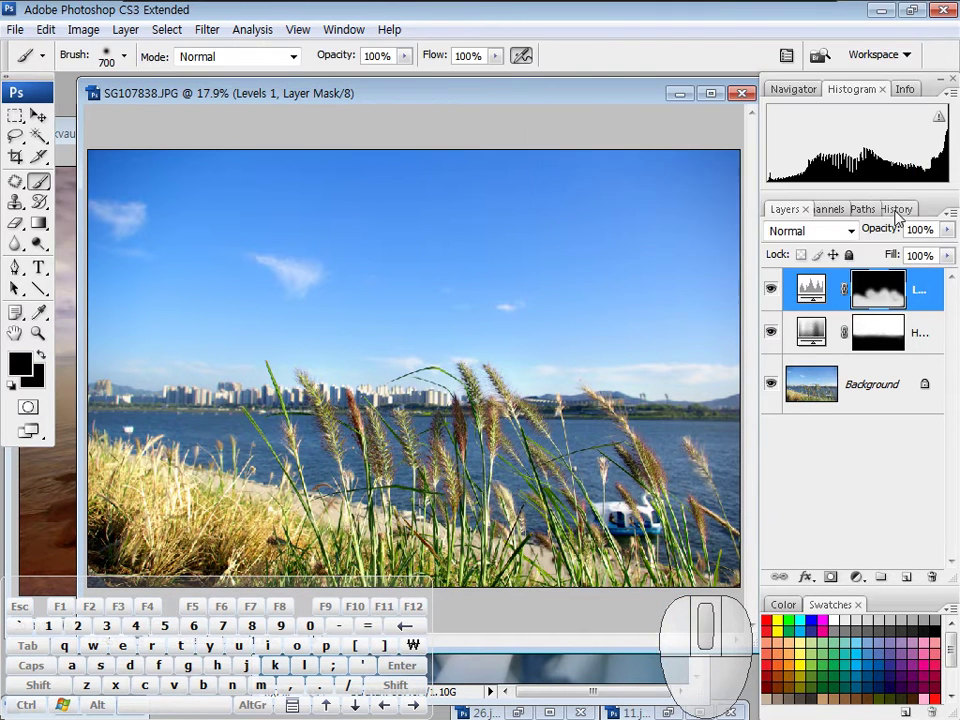
# Toggle the Levels layer's visibility to compare the foreground with and without the adjustment
pyautogui.click(770, 290)
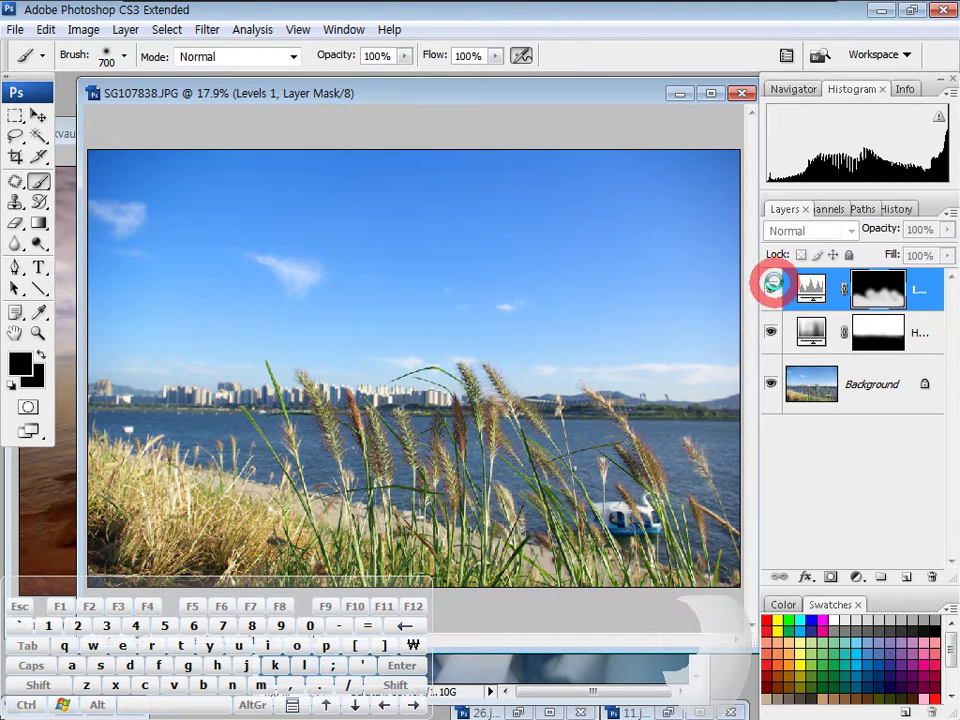
pyautogui.click(771, 290)
pyautogui.click(771, 290)
pyautogui.click(771, 291)
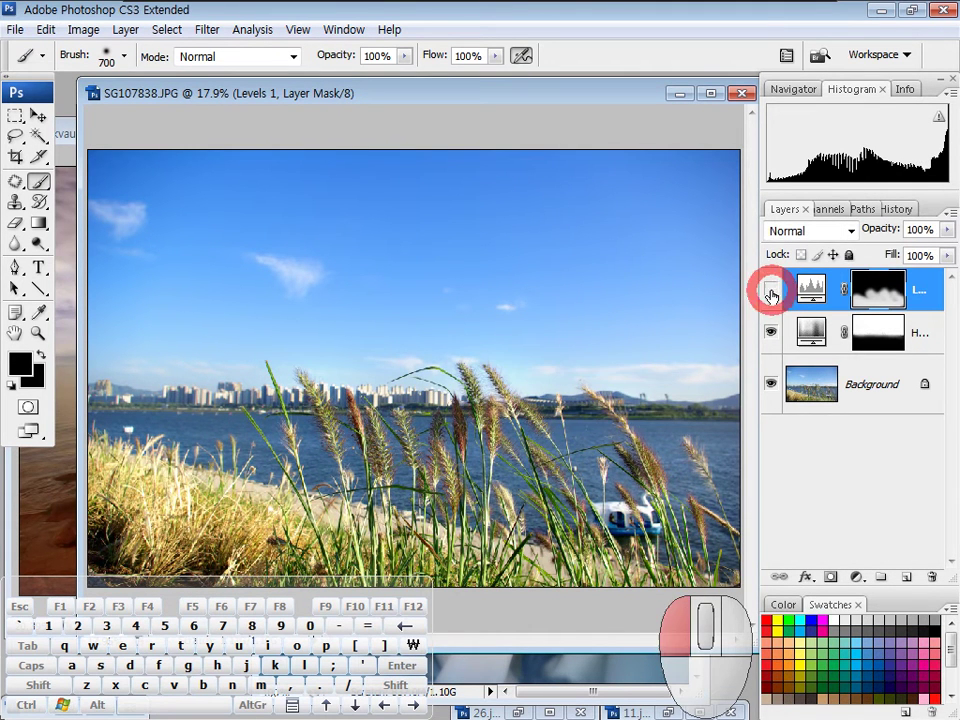
# Turn the Levels layer's visibility back on to check the corrected foreground
pyautogui.moveTo(771, 338); pyautogui.dragTo(771, 291)
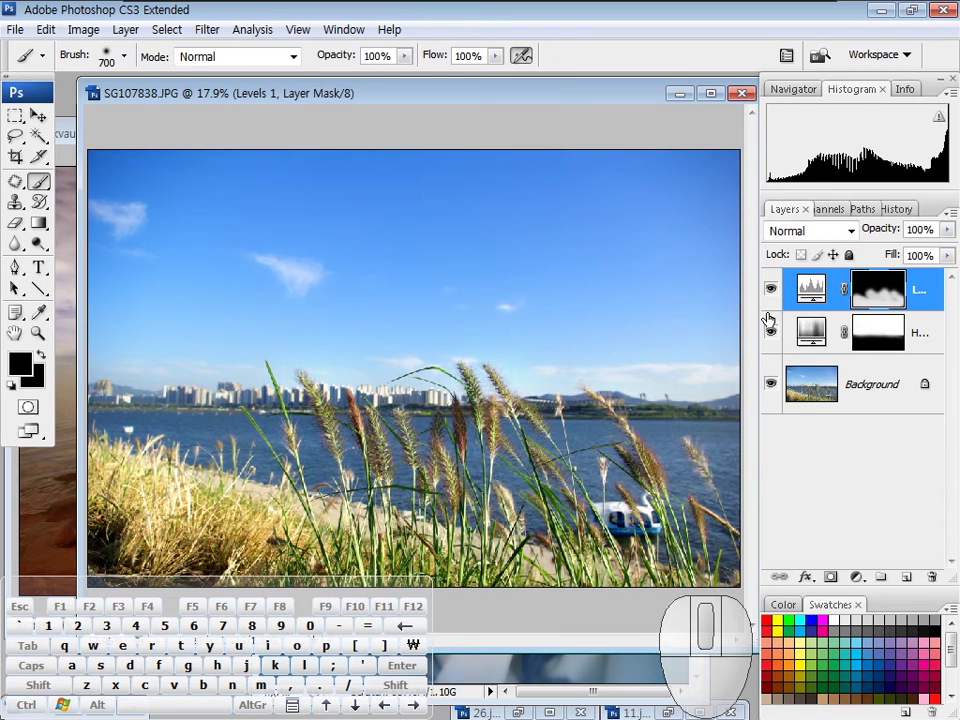
pyautogui.moveTo(575, 97)
pyautogui.mouseDown()
pyautogui.moveTo(598, 161)
pyautogui.moveTo(576, 313)
pyautogui.moveTo(566, 161)
pyautogui.moveTo(592, 132)
pyautogui.moveTo(585, 94)
pyautogui.moveTo(564, 96)
pyautogui.mouseUp()
pyautogui.click(565, 100)
# Hide both the Levels and Hue/Saturation adjustment layers and make the Background layer active
pyautogui.click(921, 335)
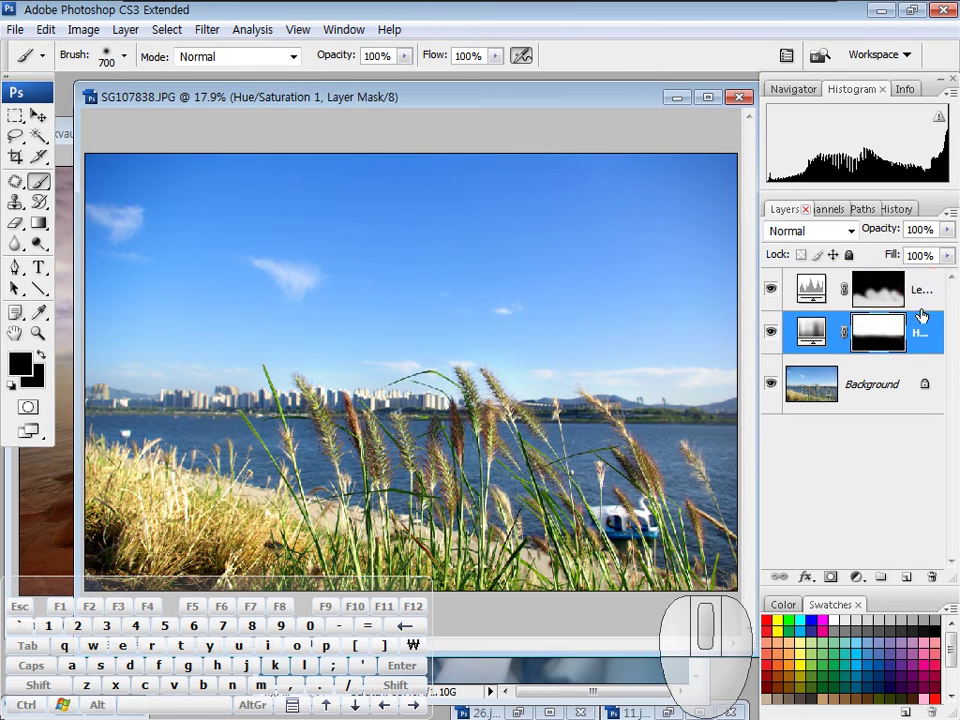
pyautogui.click(917, 332)
pyautogui.click(921, 289)
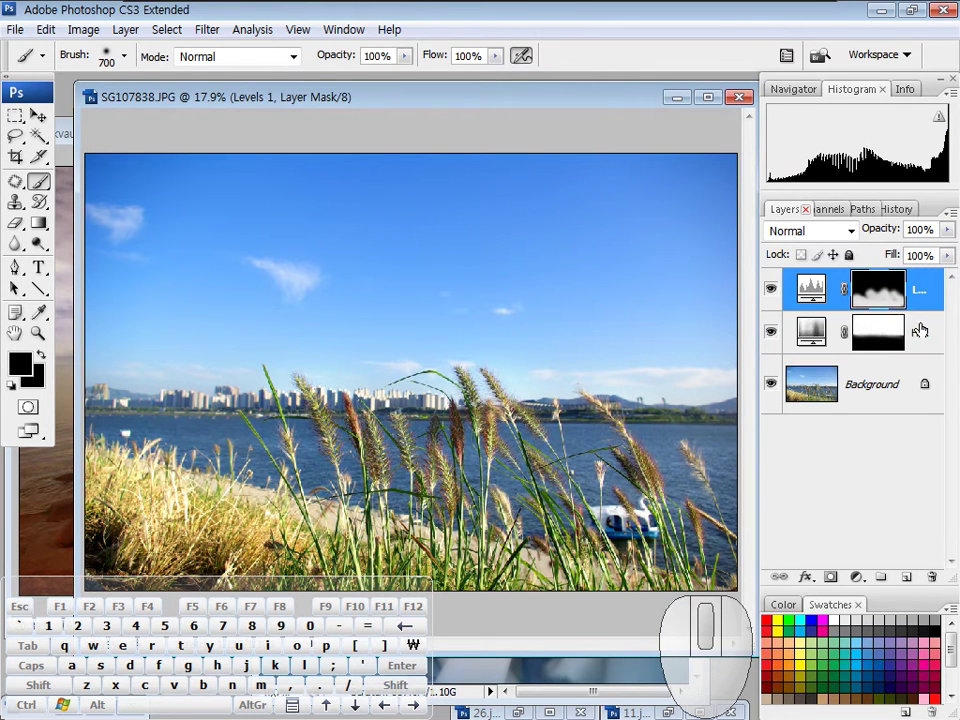
pyautogui.keyDown('shift'); pyautogui.click(916, 328); pyautogui.keyUp('shift')
pyautogui.click(769, 290)
pyautogui.click(767, 332)
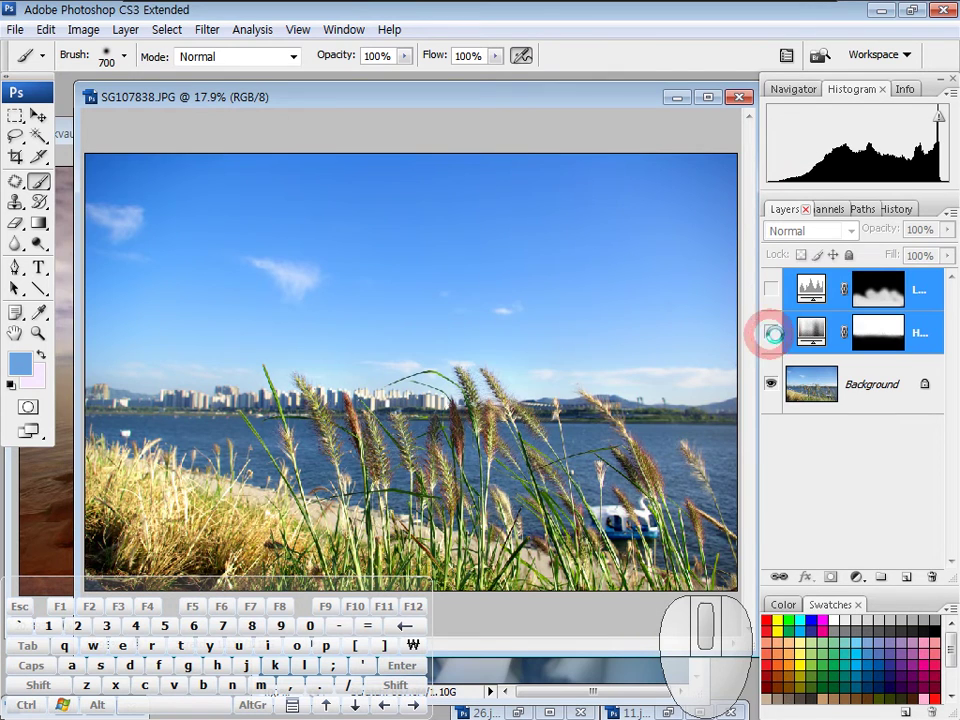
pyautogui.click(849, 399)
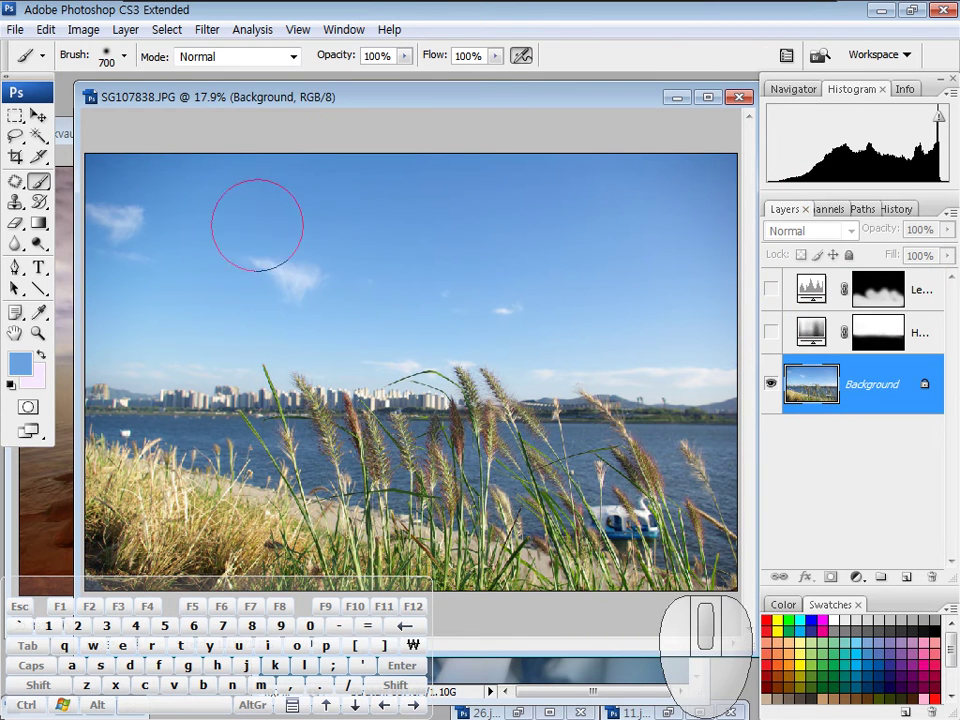
pyautogui.moveTo(231, 97); pyautogui.dragTo(248, 98)
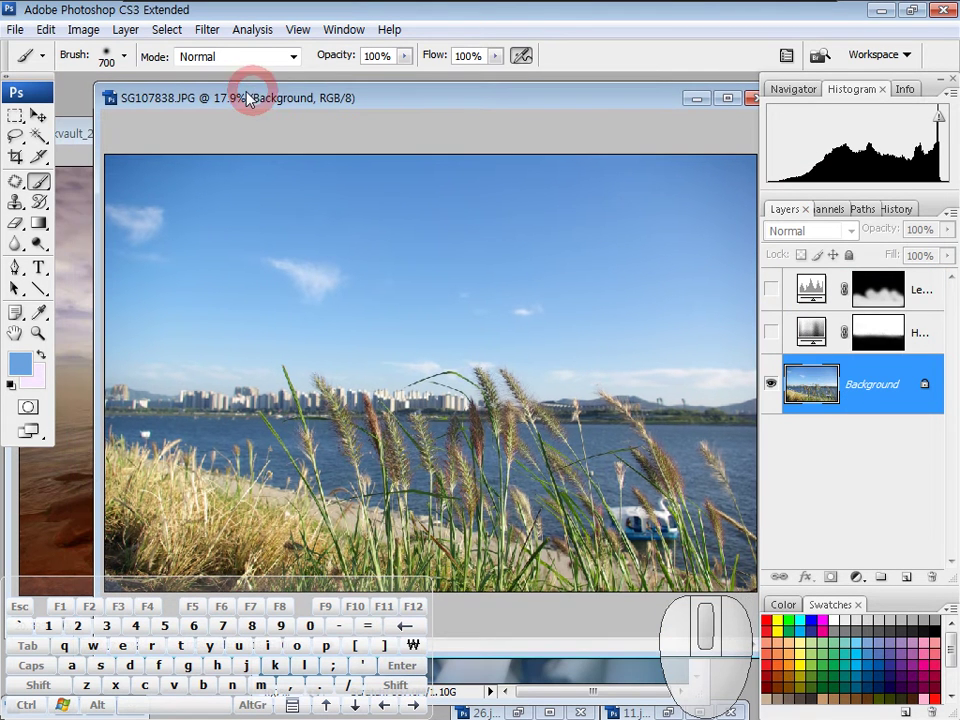
# Copy a rectangular selection of the sky and skyline from the Background to a new layer and check it in isolation
pyautogui.click(38, 185)
pyautogui.click(19, 117)
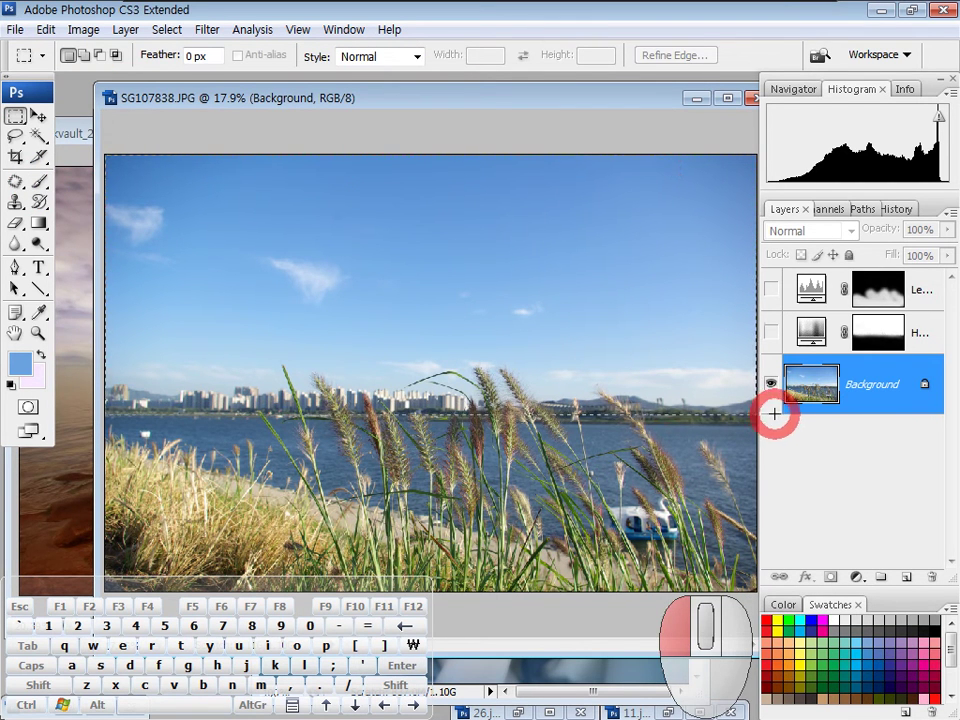
pyautogui.moveTo(781, 414); pyautogui.dragTo(787, 414)
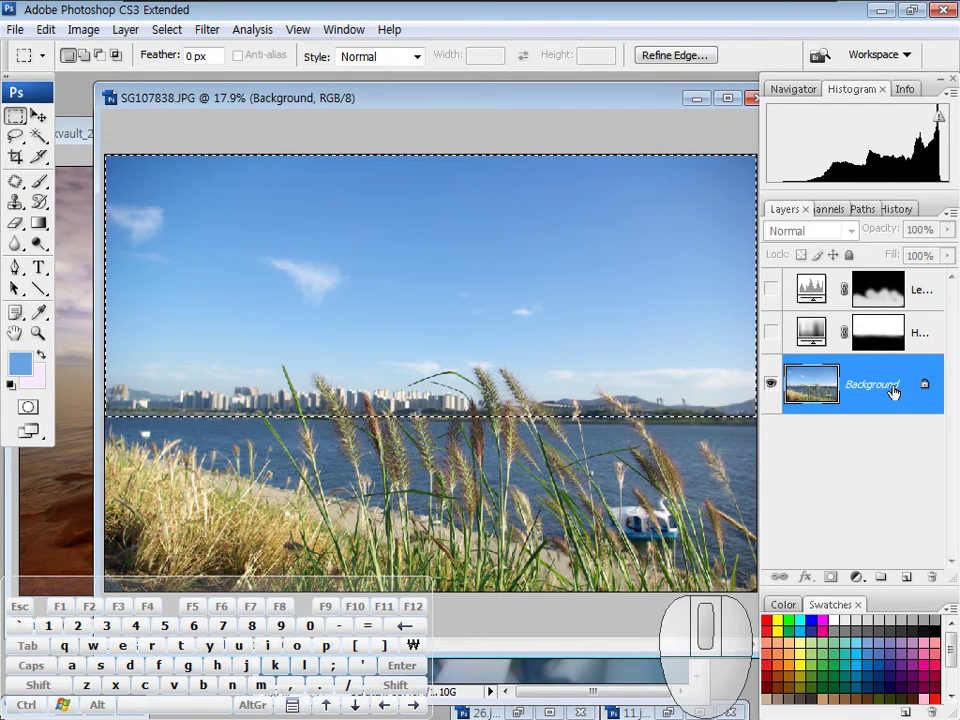
pyautogui.hotkey('ctrl', 'j')
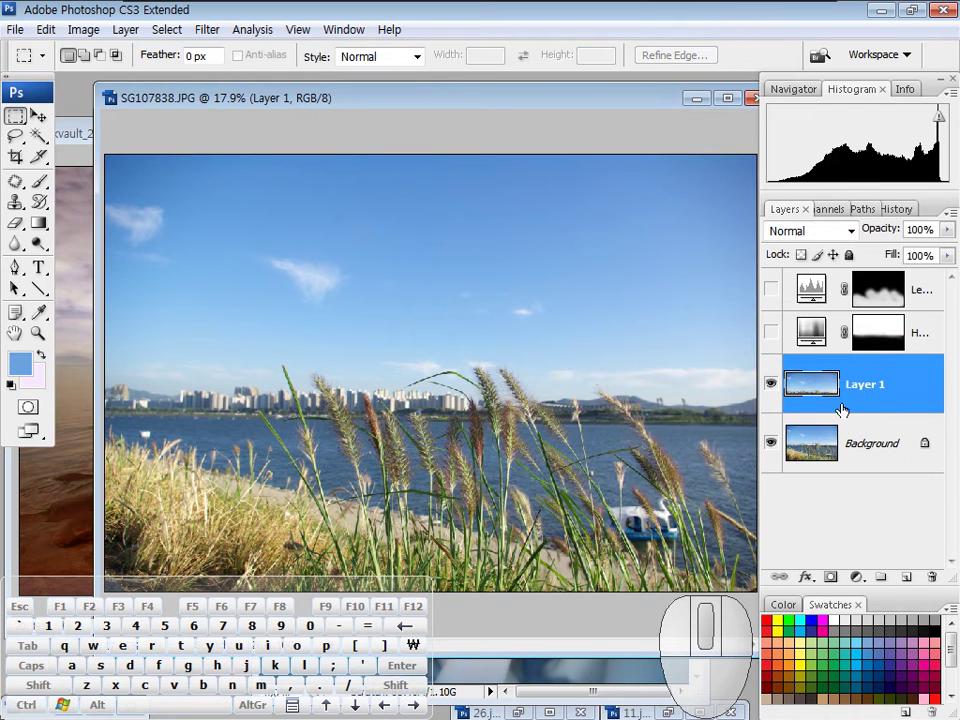
pyautogui.keyDown('alt'); pyautogui.click(771, 388); pyautogui.keyUp('alt')
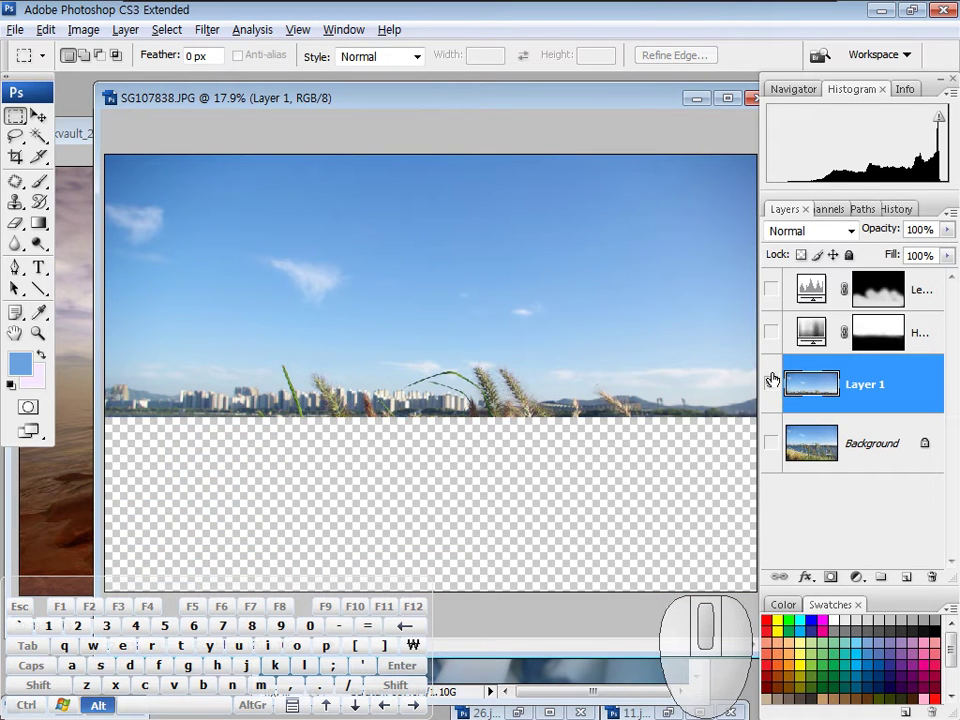
pyautogui.keyDown('alt'); pyautogui.click(771, 384); pyautogui.keyUp('alt')
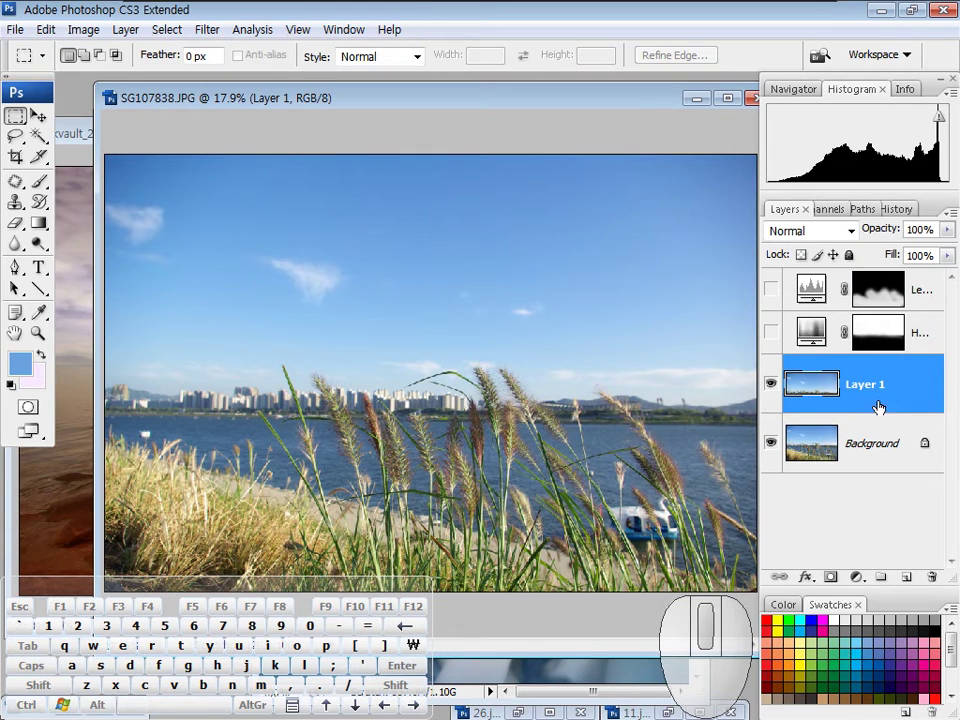
# Add a Hue/Saturation adjustment layer directly above the sky copy, keeping its default values
pyautogui.click(855, 578)
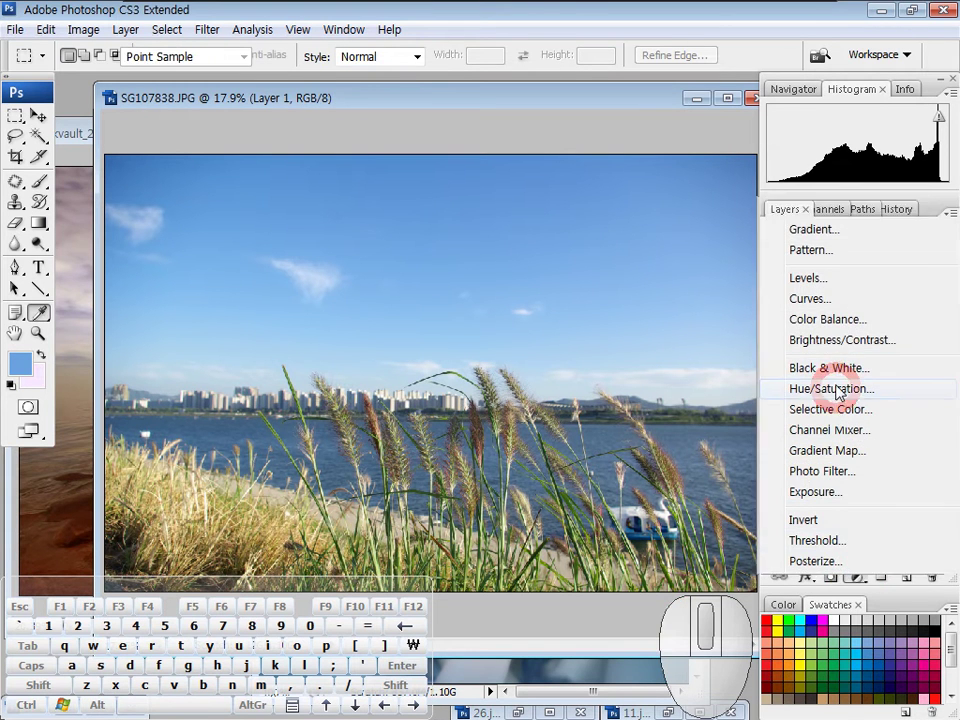
pyautogui.click(814, 388)
pyautogui.click(879, 53)
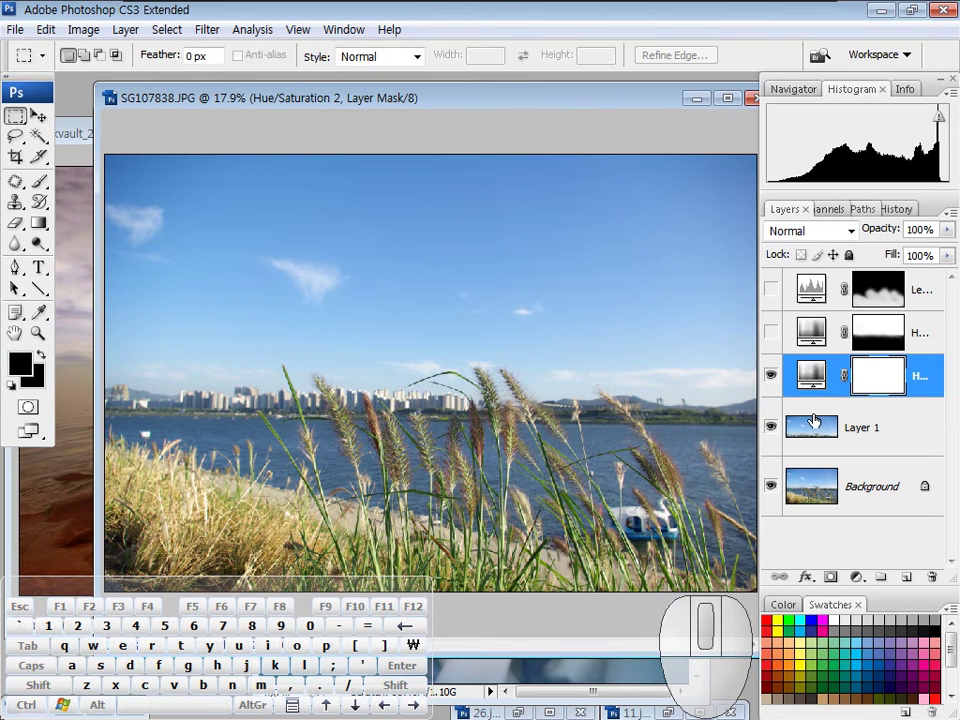
pyautogui.moveTo(788, 416)
pyautogui.mouseDown()
pyautogui.moveTo(842, 417)
pyautogui.moveTo(789, 440)
pyautogui.mouseUp()
pyautogui.moveTo(781, 418); pyautogui.dragTo(784, 417)
pyautogui.moveTo(831, 391)
pyautogui.mouseDown()
pyautogui.moveTo(811, 391)
pyautogui.moveTo(816, 406)
pyautogui.moveTo(827, 400)
pyautogui.moveTo(811, 388)
pyautogui.mouseUp()
pyautogui.moveTo(900, 357)
pyautogui.mouseDown()
pyautogui.moveTo(934, 375)
pyautogui.moveTo(836, 392)
pyautogui.moveTo(787, 360)
pyautogui.mouseUp()
pyautogui.moveTo(557, 183)
pyautogui.mouseDown()
pyautogui.moveTo(636, 170)
pyautogui.moveTo(622, 612)
pyautogui.mouseUp()
pyautogui.moveTo(557, 600); pyautogui.dragTo(650, 588)
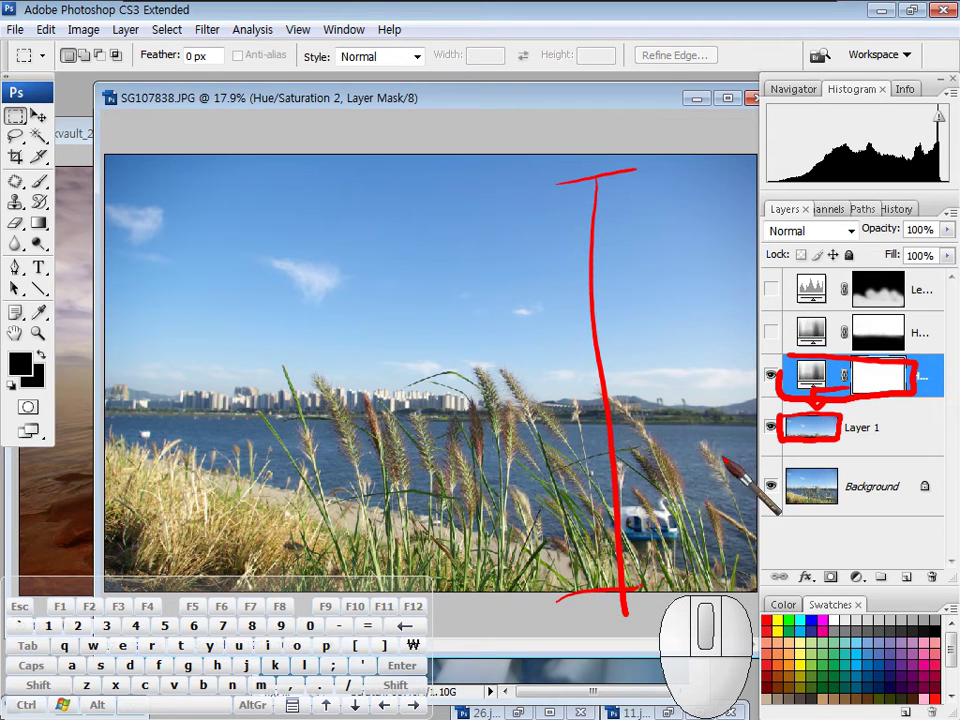
pyautogui.moveTo(911, 363)
pyautogui.mouseDown()
pyautogui.moveTo(837, 370)
pyautogui.moveTo(815, 417)
pyautogui.moveTo(845, 405)
pyautogui.mouseUp()
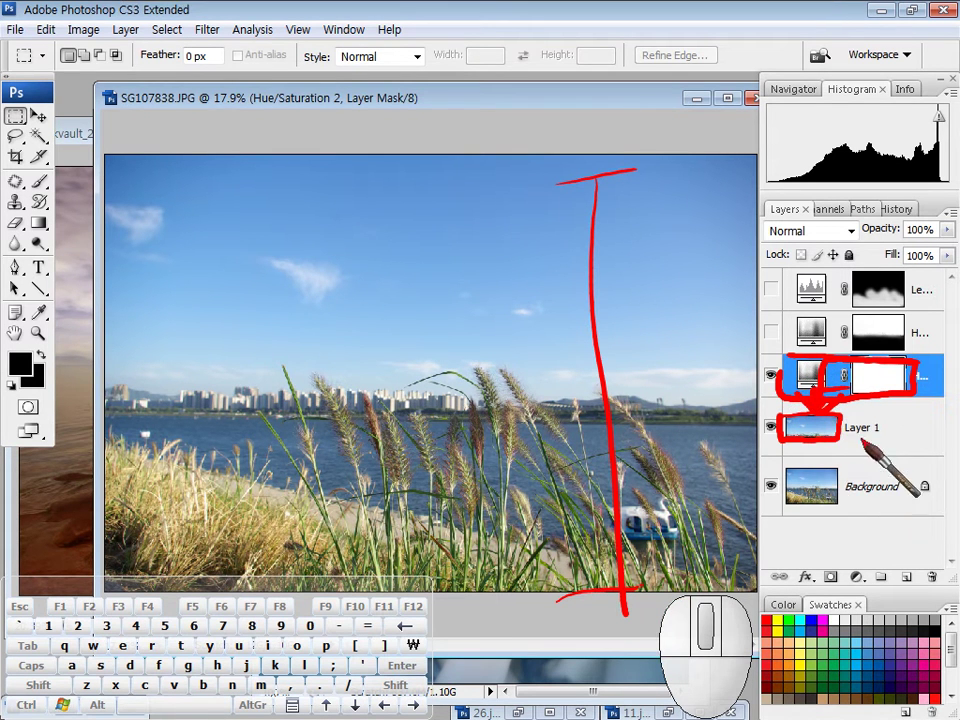
pyautogui.press('Escape')
# Clip the new Hue/Saturation layer to the sky copy and strongly raise its saturation
pyautogui.click(819, 384)
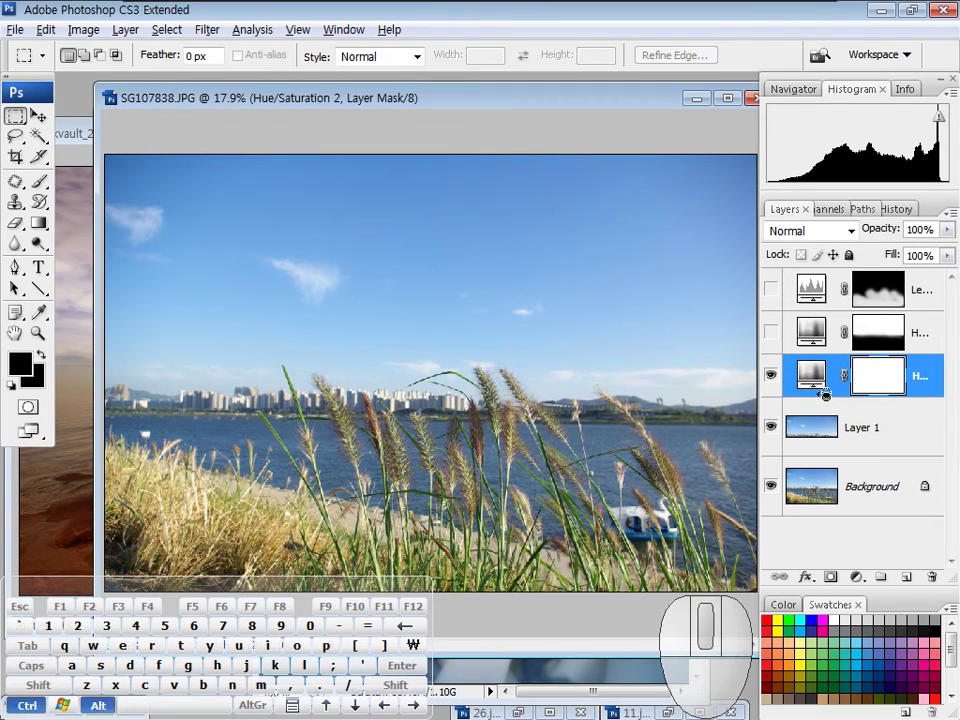
pyautogui.keyDown('alt'); pyautogui.click(867, 443); pyautogui.keyUp('alt')
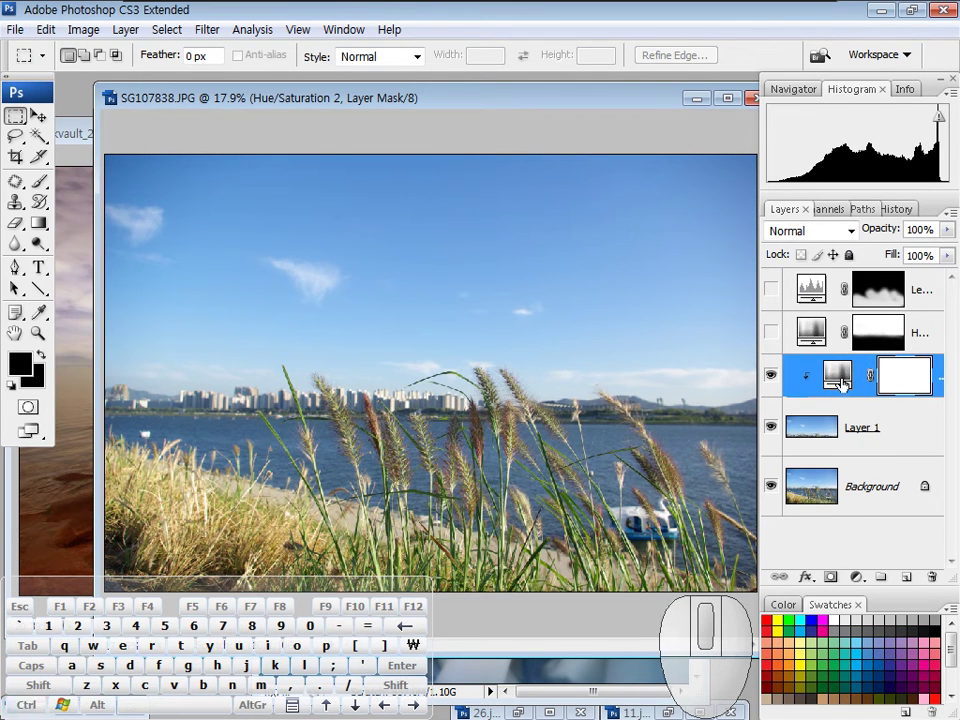
pyautogui.doubleClick(838, 380)
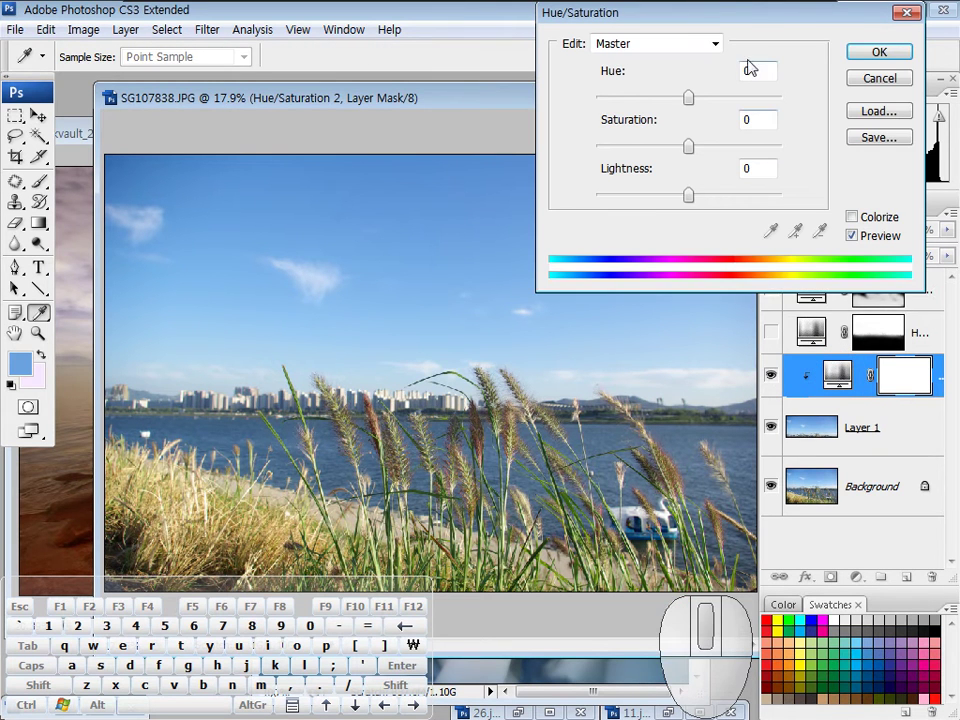
pyautogui.moveTo(754, 14); pyautogui.dragTo(756, 25)
pyautogui.moveTo(690, 158); pyautogui.dragTo(736, 153)
pyautogui.click(870, 65)
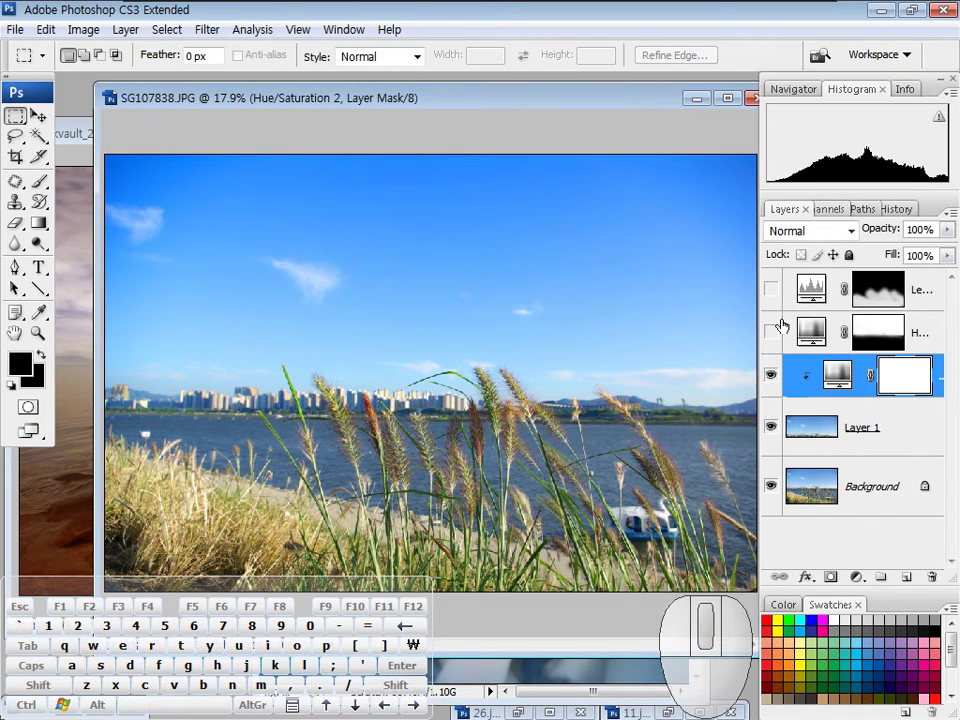
# Toggle the clipped Hue/Saturation layer's visibility to compare the sky with and without the adjustment
pyautogui.click(771, 378)
pyautogui.click(770, 375)
pyautogui.click(908, 381)
pyautogui.click(772, 376)
pyautogui.click(772, 376)
pyautogui.click(772, 377)
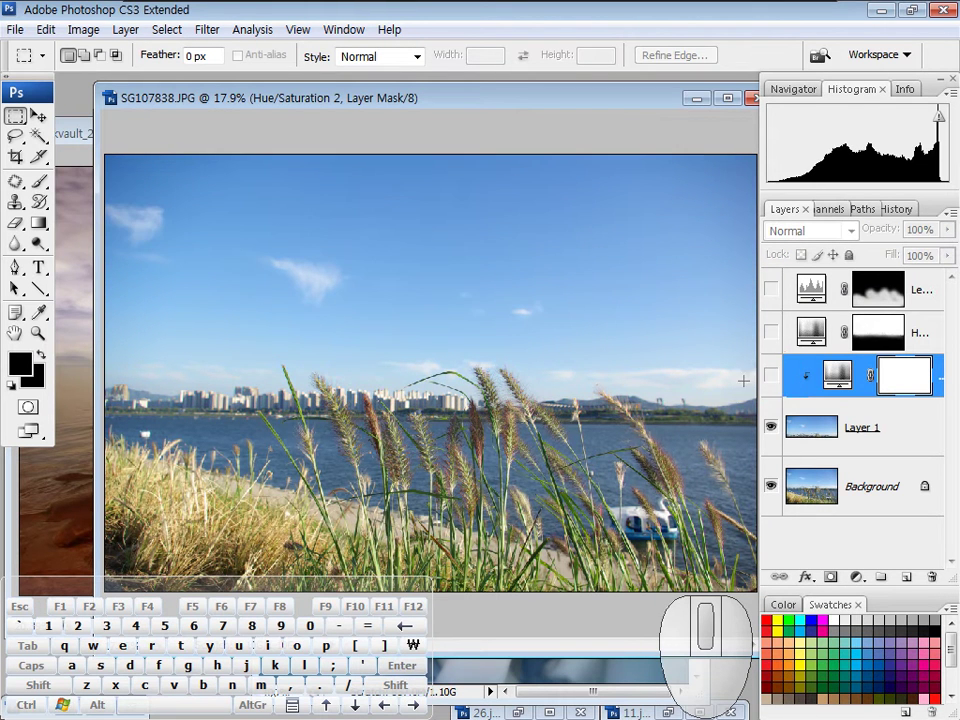
pyautogui.click(770, 378)
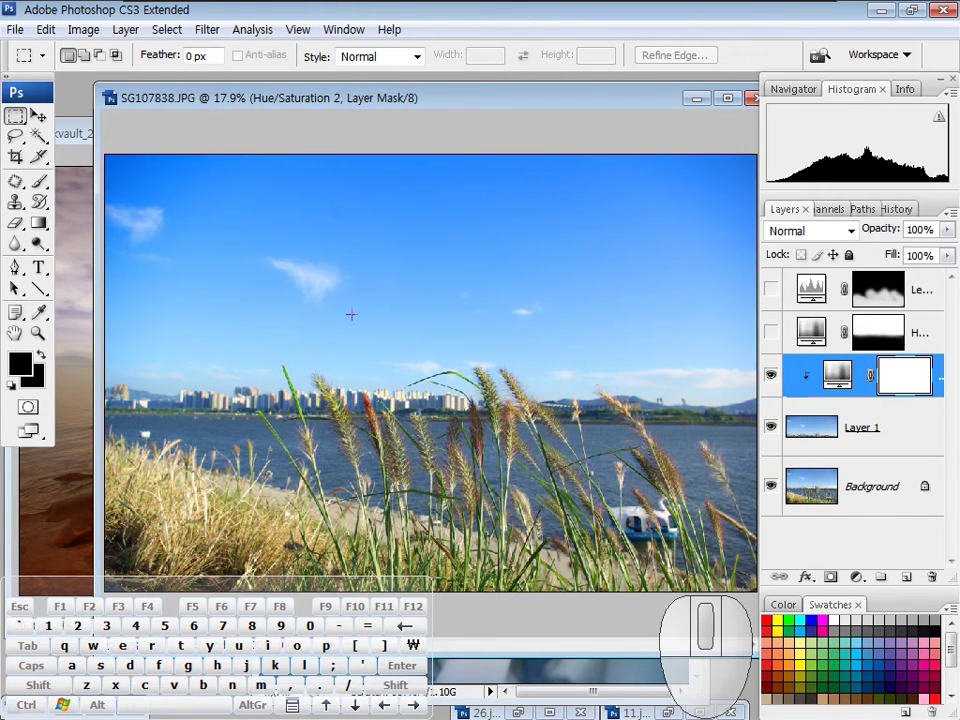
# Paint black with a soft brush on the clipped Hue/Saturation layer's mask over the reed heads that overlap the sky
pyautogui.click(42, 183)
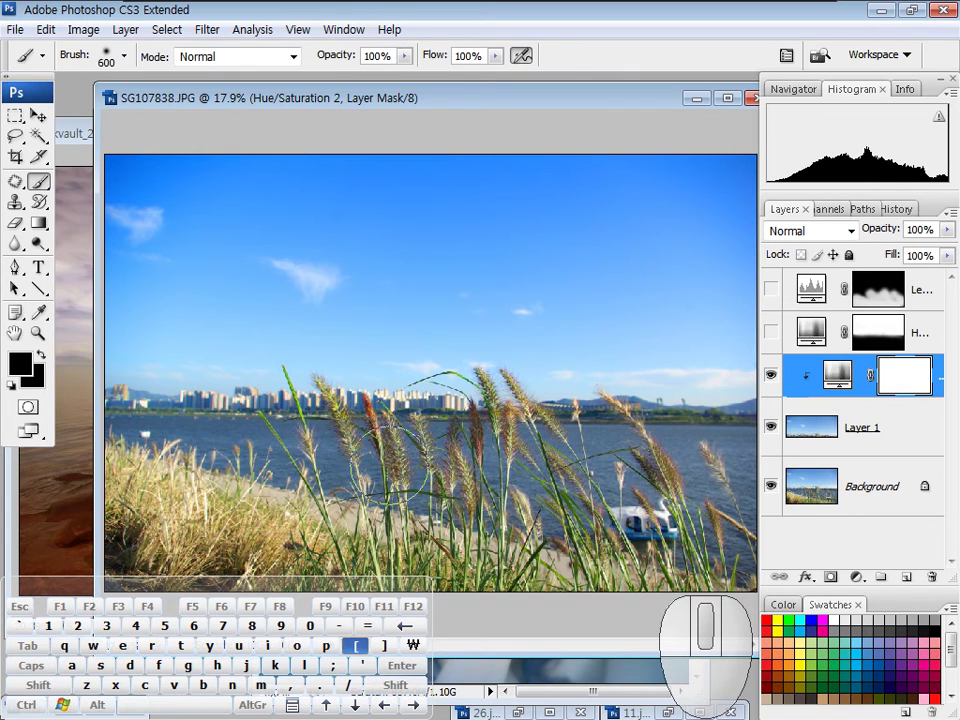
pyautogui.click(347, 430)
pyautogui.moveTo(333, 397); pyautogui.dragTo(325, 396)
pyautogui.moveTo(310, 449); pyautogui.dragTo(314, 459)
pyautogui.moveTo(379, 435)
pyautogui.mouseDown()
pyautogui.moveTo(424, 448)
pyautogui.moveTo(510, 422)
pyautogui.moveTo(543, 445)
pyautogui.moveTo(673, 461)
pyautogui.moveTo(650, 400)
pyautogui.mouseUp()
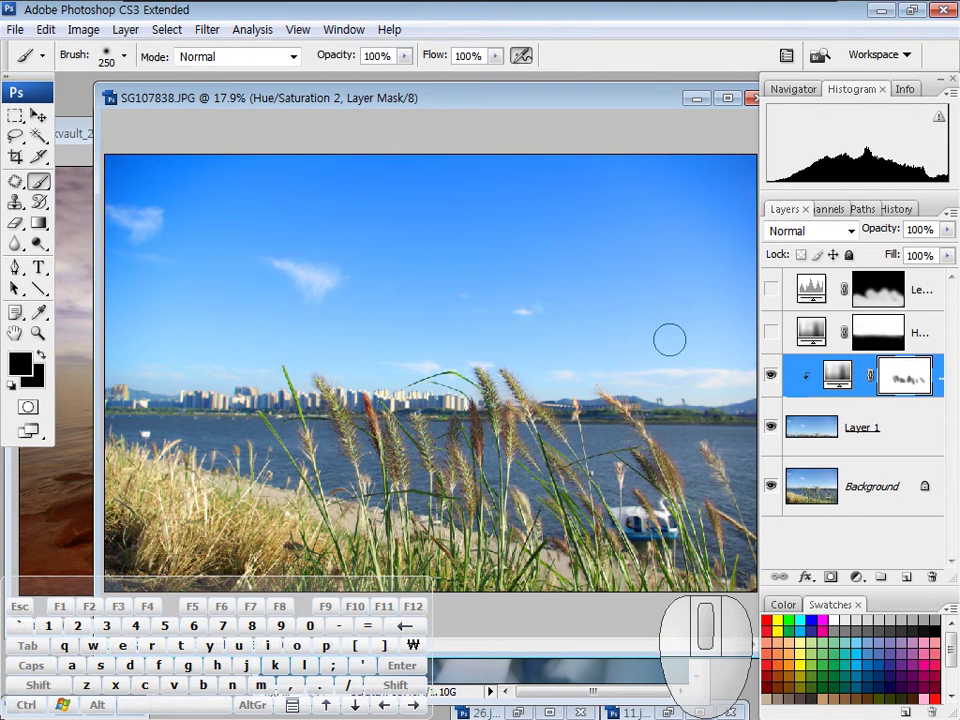
# Lasso the grassy riverbank, copy it from the Background to a new layer and check it in isolation
pyautogui.click(15, 136)
pyautogui.moveTo(101, 435)
pyautogui.mouseDown()
pyautogui.moveTo(747, 580)
pyautogui.moveTo(758, 600)
pyautogui.moveTo(741, 615)
pyautogui.moveTo(266, 603)
pyautogui.moveTo(90, 571)
pyautogui.mouseUp()
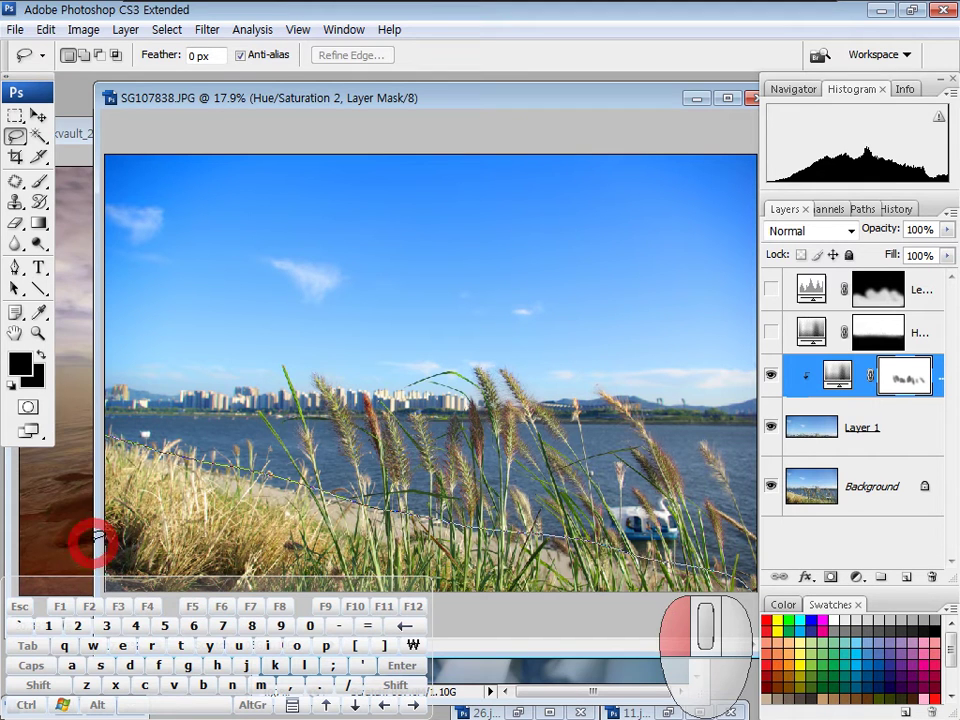
pyautogui.moveTo(98, 443); pyautogui.dragTo(101, 437)
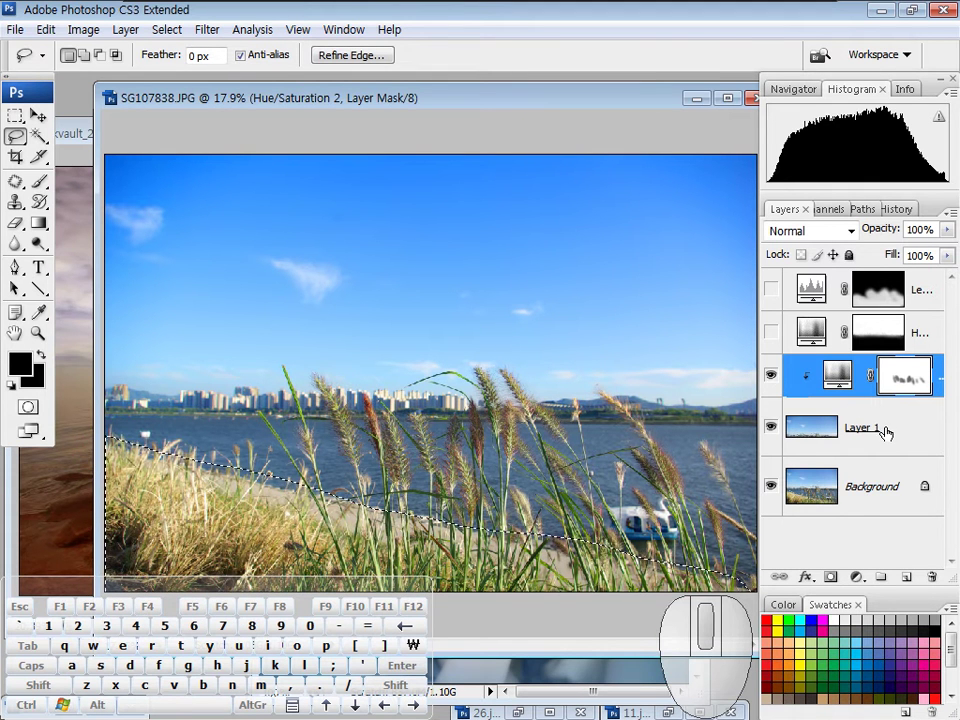
pyautogui.click(860, 490)
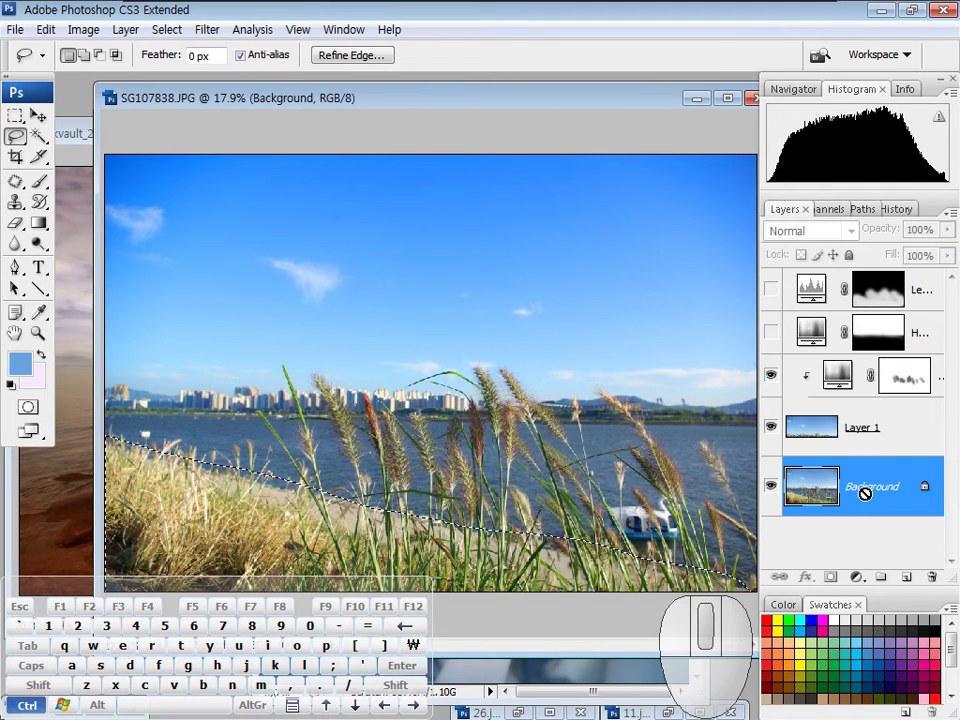
pyautogui.hotkey('ctrl', 'j')
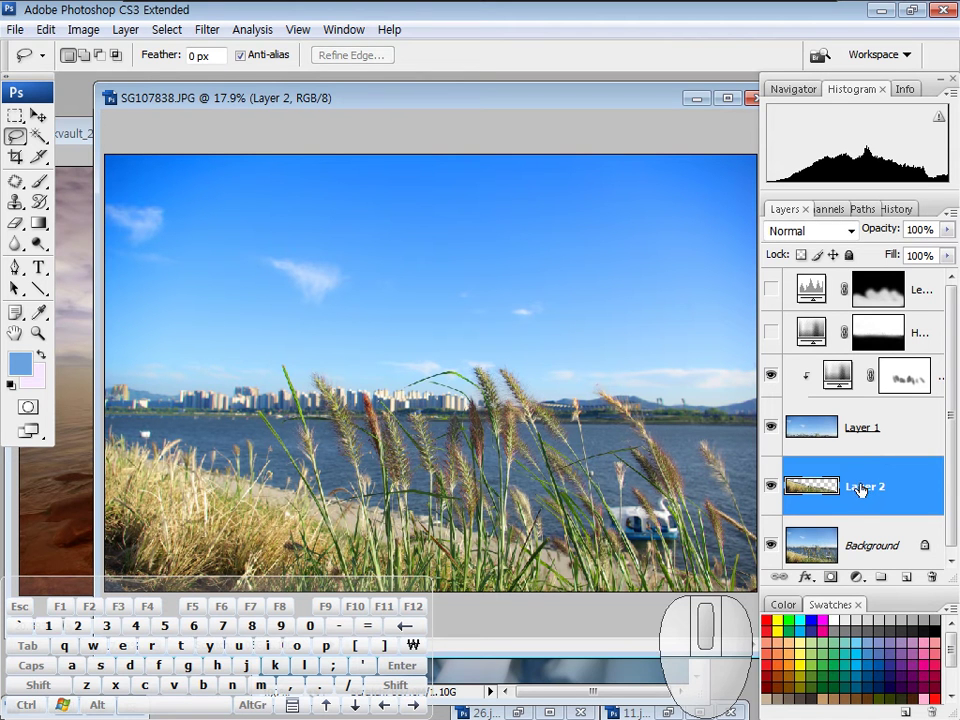
pyautogui.keyDown('alt'); pyautogui.click(771, 487); pyautogui.keyUp('alt')
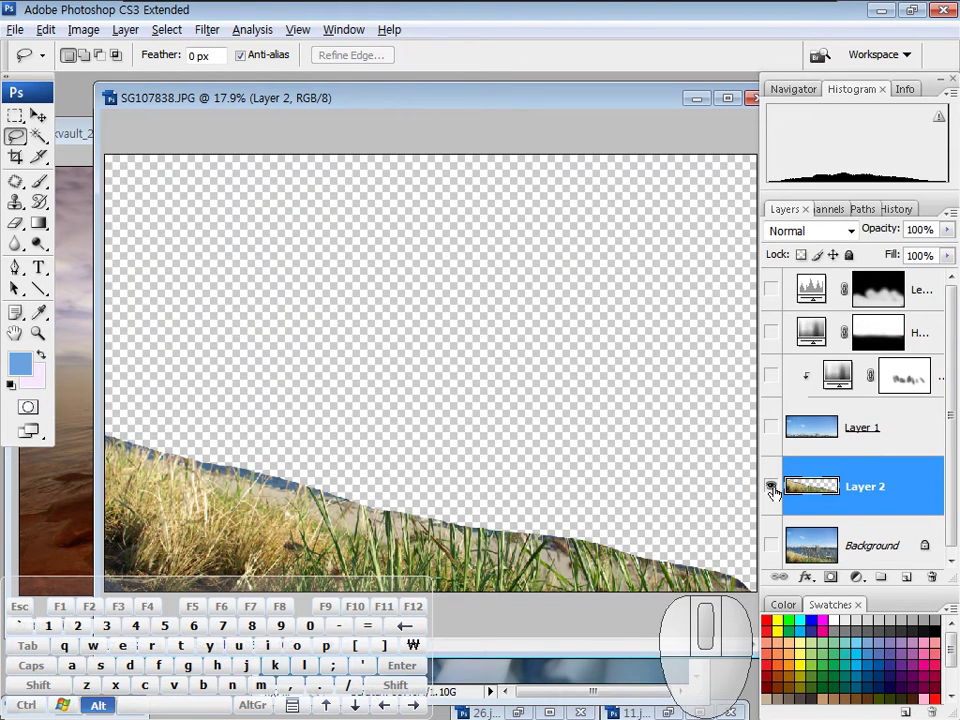
pyautogui.keyDown('alt'); pyautogui.click(771, 487); pyautogui.keyUp('alt')
# Add a Levels adjustment layer directly above the riverbank copy, keeping its default values
pyautogui.click(853, 489)
pyautogui.click(855, 578)
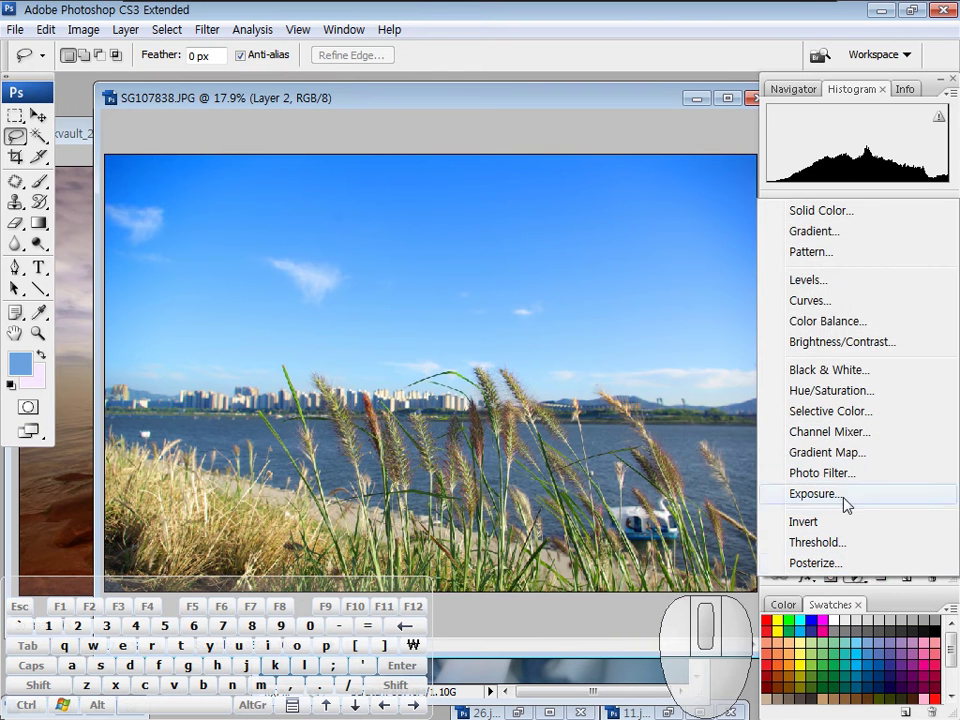
pyautogui.click(812, 281)
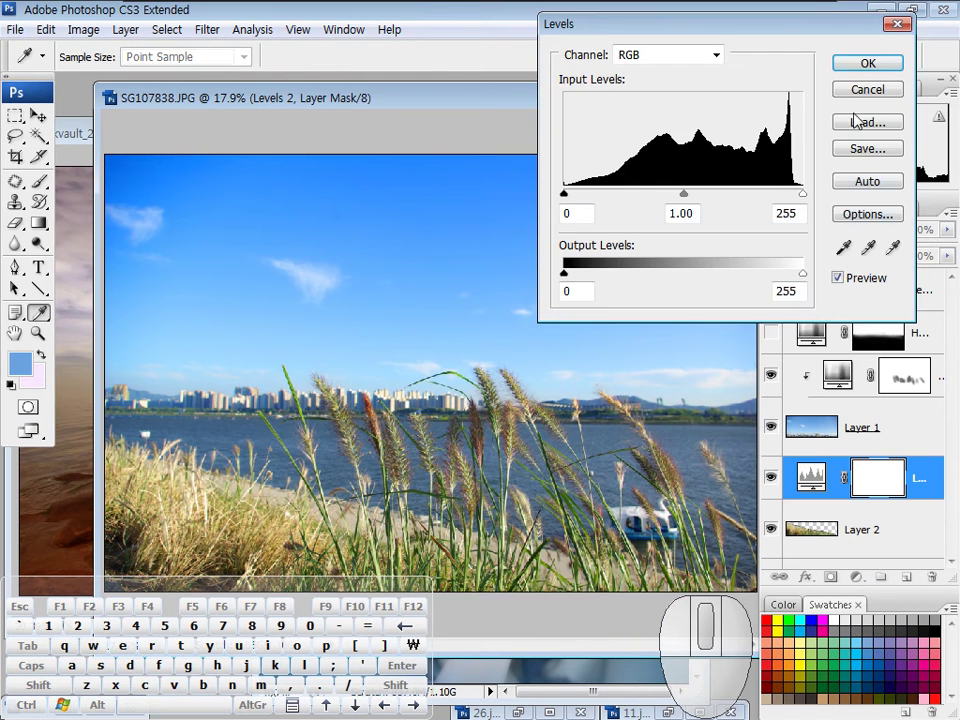
pyautogui.click(864, 64)
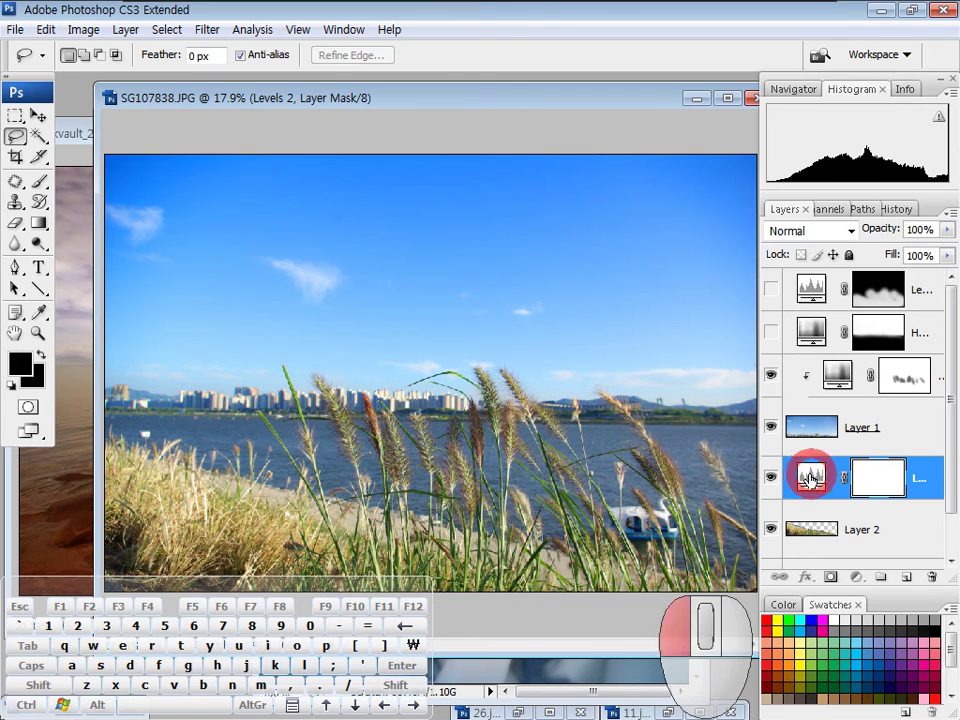
pyautogui.doubleClick(812, 481)
pyautogui.moveTo(790, 194)
pyautogui.mouseDown()
pyautogui.moveTo(769, 197)
pyautogui.moveTo(788, 204)
pyautogui.moveTo(780, 197)
pyautogui.mouseUp()
pyautogui.click(868, 90)
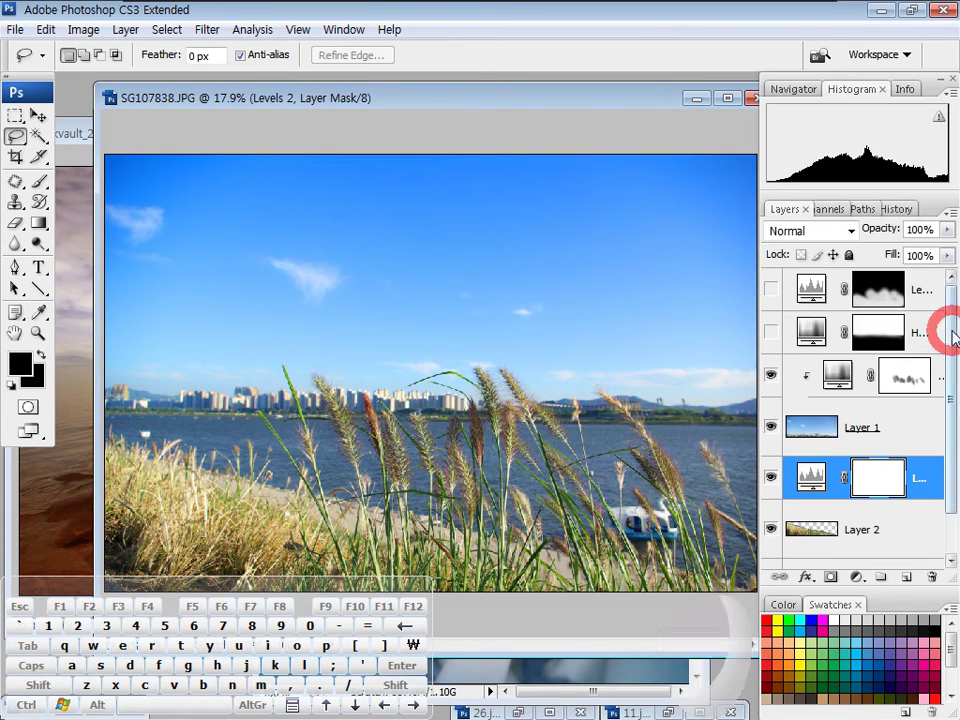
# Clip the Levels adjustment layer to the riverbank copy and set its black input level to 50
pyautogui.moveTo(953, 336); pyautogui.dragTo(947, 388)
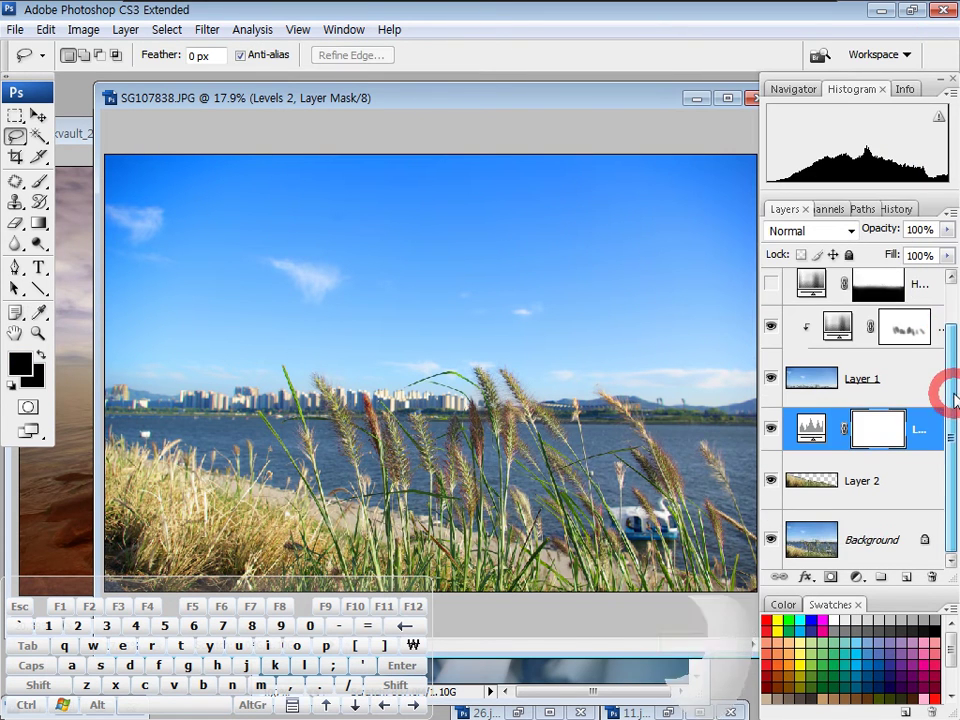
pyautogui.keyDown('alt'); pyautogui.click(826, 455); pyautogui.keyUp('alt')
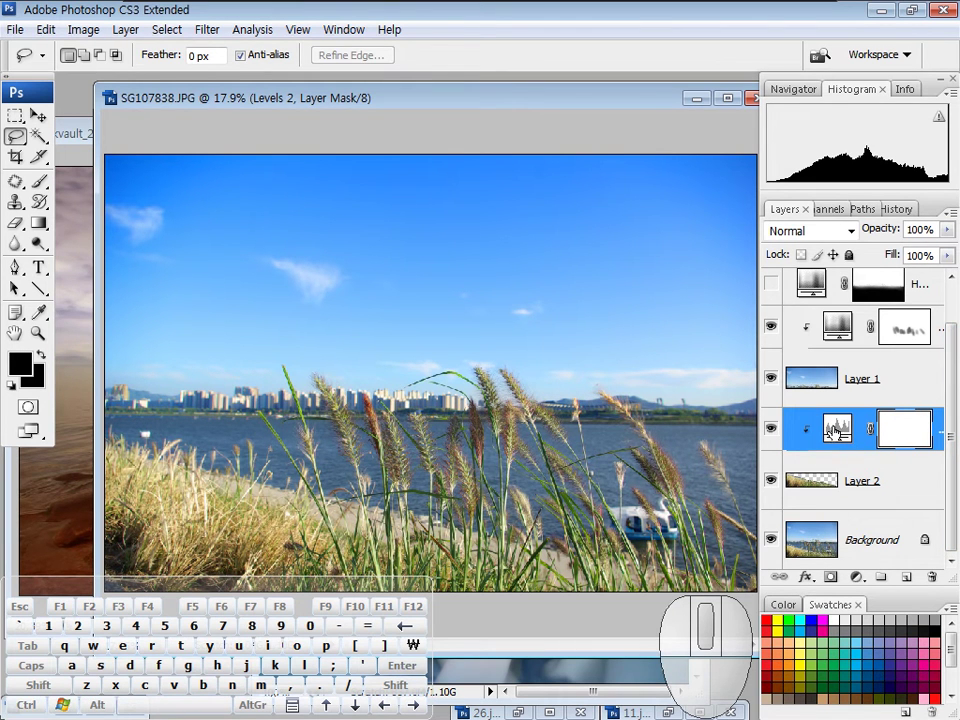
pyautogui.doubleClick(836, 430)
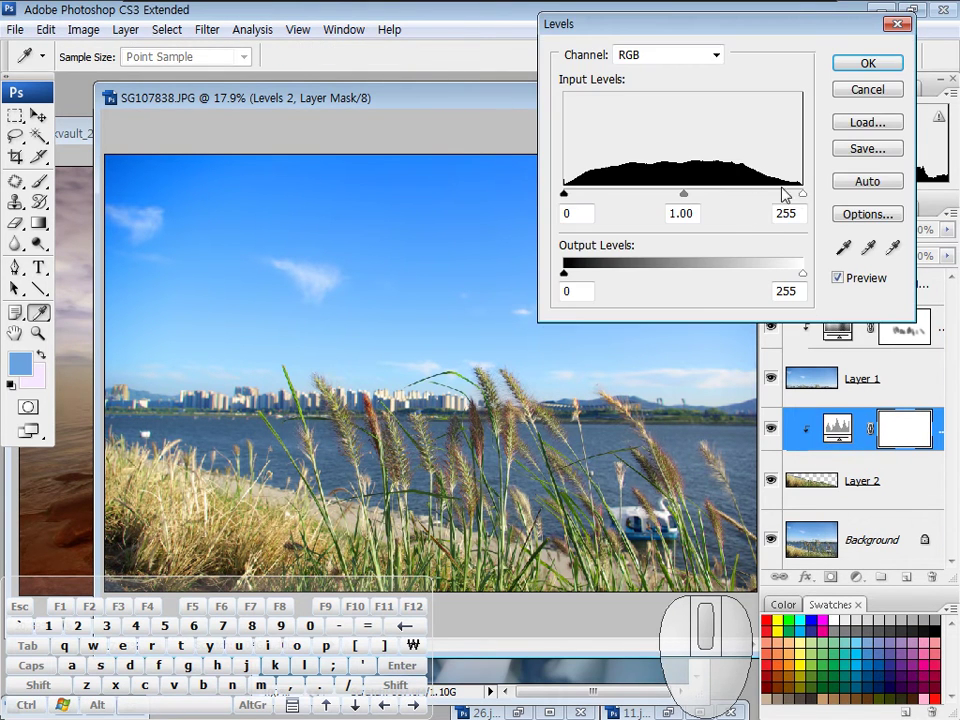
pyautogui.moveTo(802, 195)
pyautogui.mouseDown()
pyautogui.moveTo(736, 197)
pyautogui.moveTo(815, 198)
pyautogui.mouseUp()
pyautogui.moveTo(564, 195); pyautogui.dragTo(622, 205)
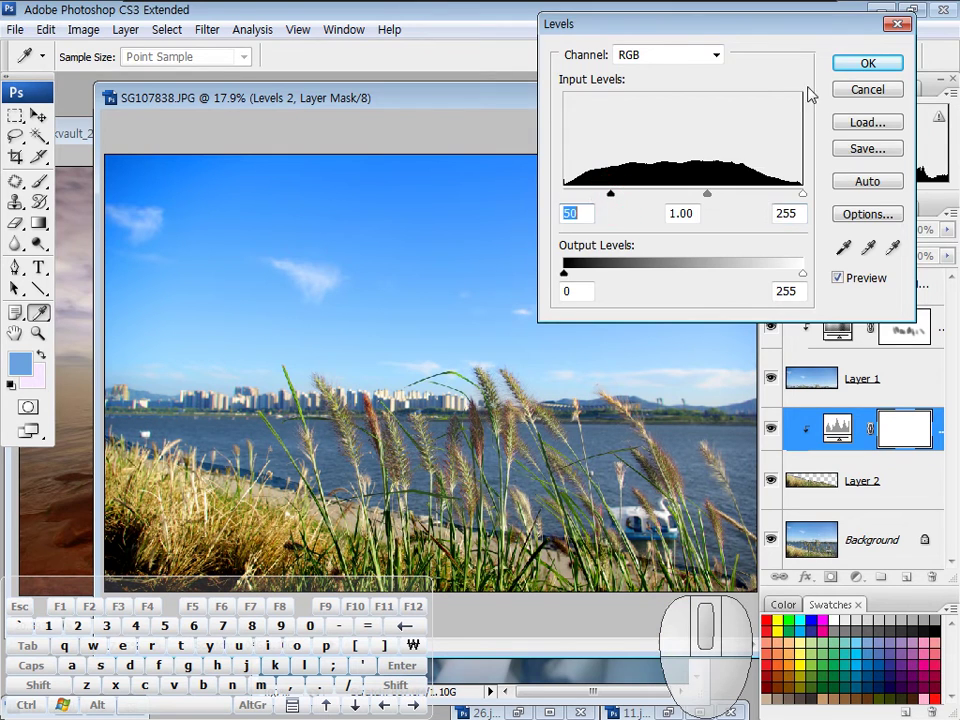
pyautogui.click(864, 65)
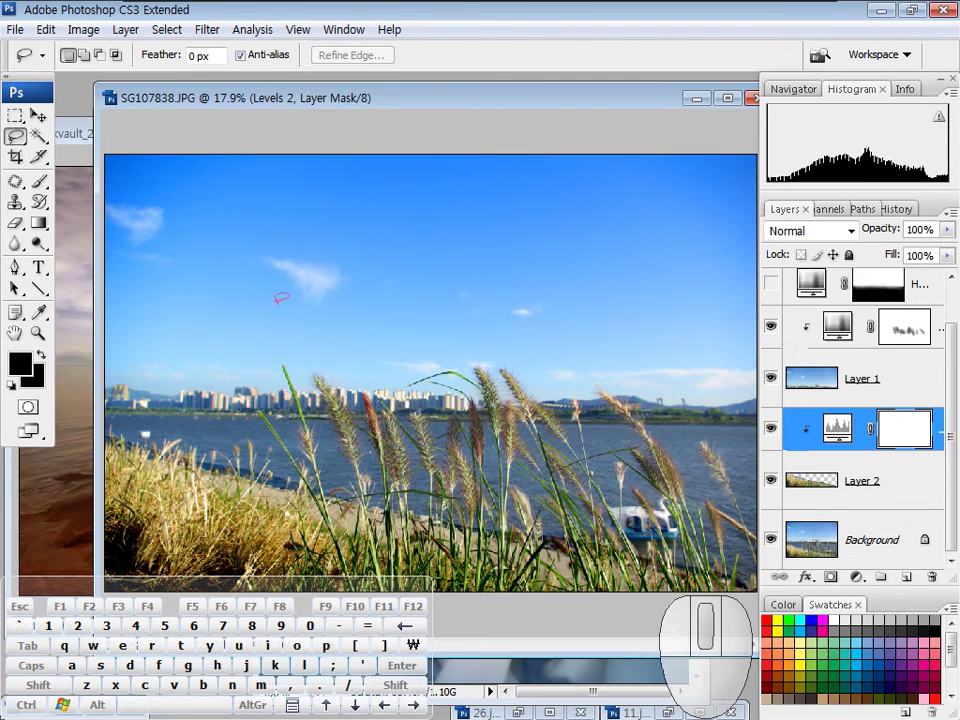
# Paint black with a soft 250 px brush on the clipped Levels layer's mask along the riverbank's upper edge to blend the transition
pyautogui.press('b')
pyautogui.moveTo(145, 432)
pyautogui.mouseDown()
pyautogui.moveTo(133, 439)
pyautogui.moveTo(521, 521)
pyautogui.moveTo(432, 512)
pyautogui.moveTo(737, 567)
pyautogui.mouseUp()
pyautogui.moveTo(264, 467)
pyautogui.mouseDown()
pyautogui.moveTo(336, 484)
pyautogui.moveTo(230, 459)
pyautogui.mouseUp()
pyautogui.moveTo(109, 436)
pyautogui.mouseDown()
pyautogui.moveTo(717, 567)
pyautogui.moveTo(440, 521)
pyautogui.mouseUp()
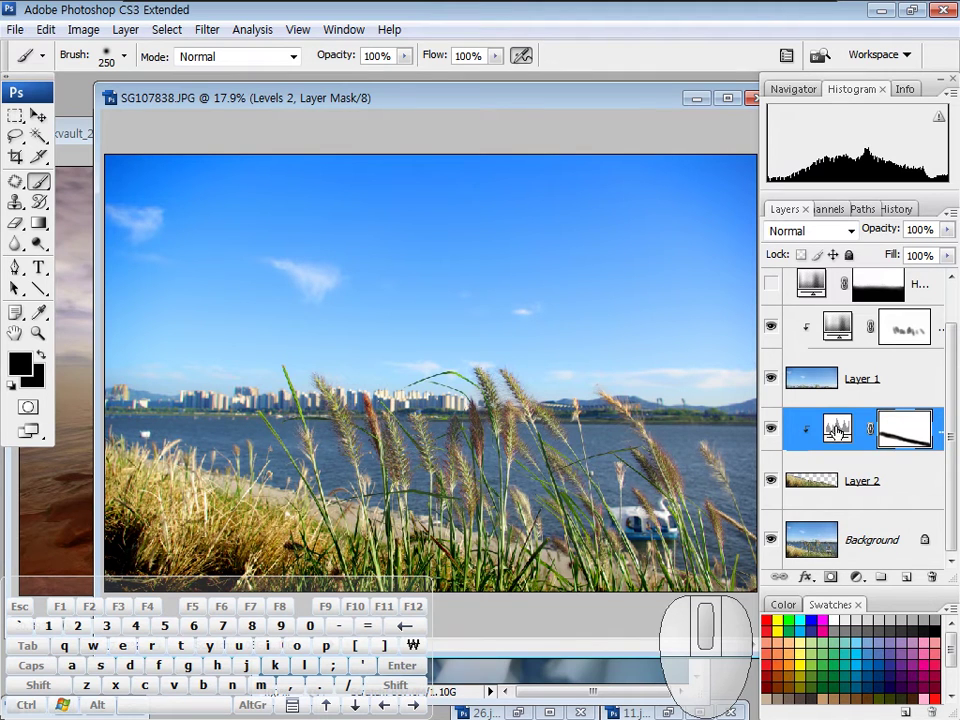
pyautogui.moveTo(521, 96)
pyautogui.mouseDown()
pyautogui.moveTo(407, 90)
pyautogui.moveTo(597, 100)
pyautogui.moveTo(525, 96)
pyautogui.mouseUp()
pyautogui.moveTo(148, 430)
pyautogui.mouseDown()
pyautogui.moveTo(253, 489)
pyautogui.moveTo(500, 510)
pyautogui.mouseUp()
# Move the riverside photo aside and switch to stockvault_23737_20100210.jpg in a maximized screen mode
pyautogui.moveTo(565, 104)
pyautogui.mouseDown()
pyautogui.moveTo(346, 328)
pyautogui.moveTo(604, 272)
pyautogui.mouseUp()
pyautogui.click(491, 142)
pyautogui.press('f')
pyautogui.press('Tab')
pyautogui.press('Tab')
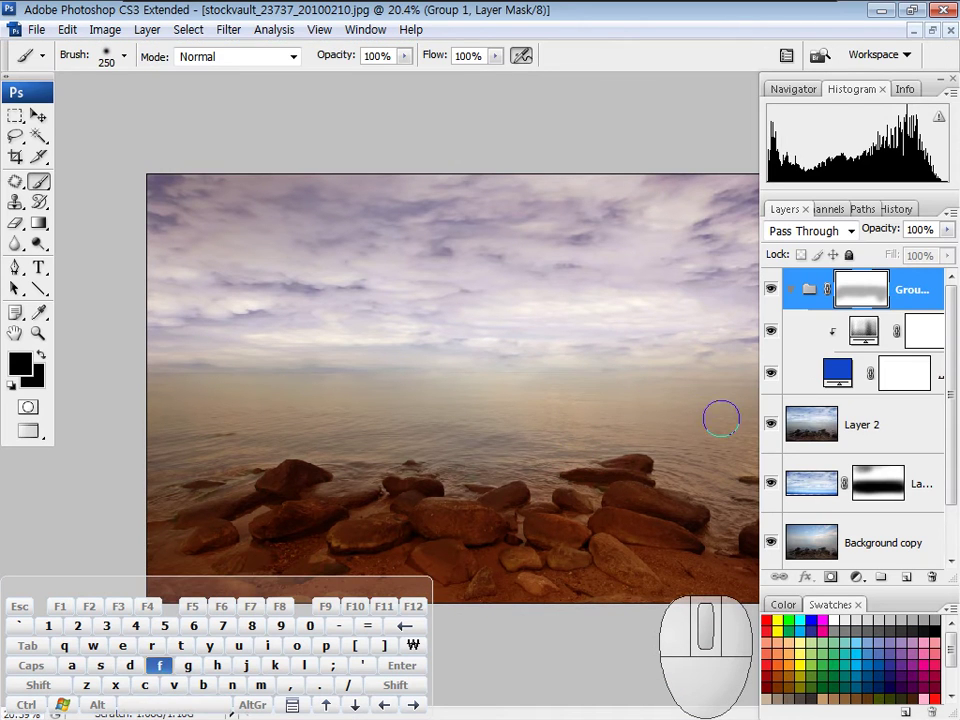
# Stamp all visible layers of the rocky seascape into a new layer on top of the stack
pyautogui.press('f')
pyautogui.moveTo(639, 396); pyautogui.dragTo(551, 381)
pyautogui.click(948, 395)
pyautogui.moveTo(951, 397); pyautogui.dragTo(936, 318)
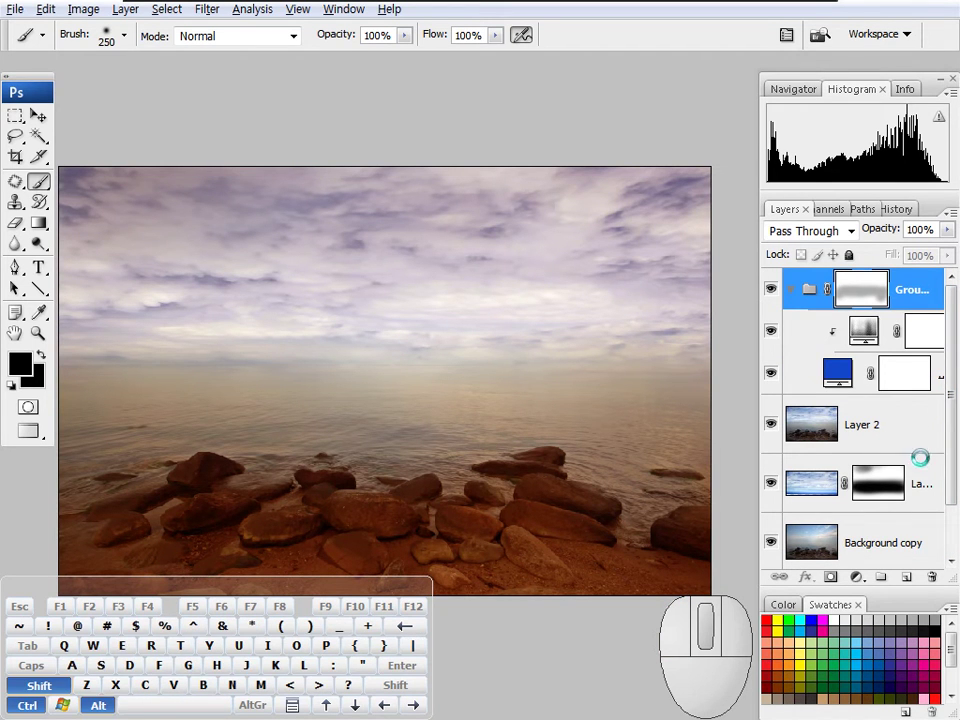
pyautogui.hotkey('ctrl', 'shift', 'alt', 'e')
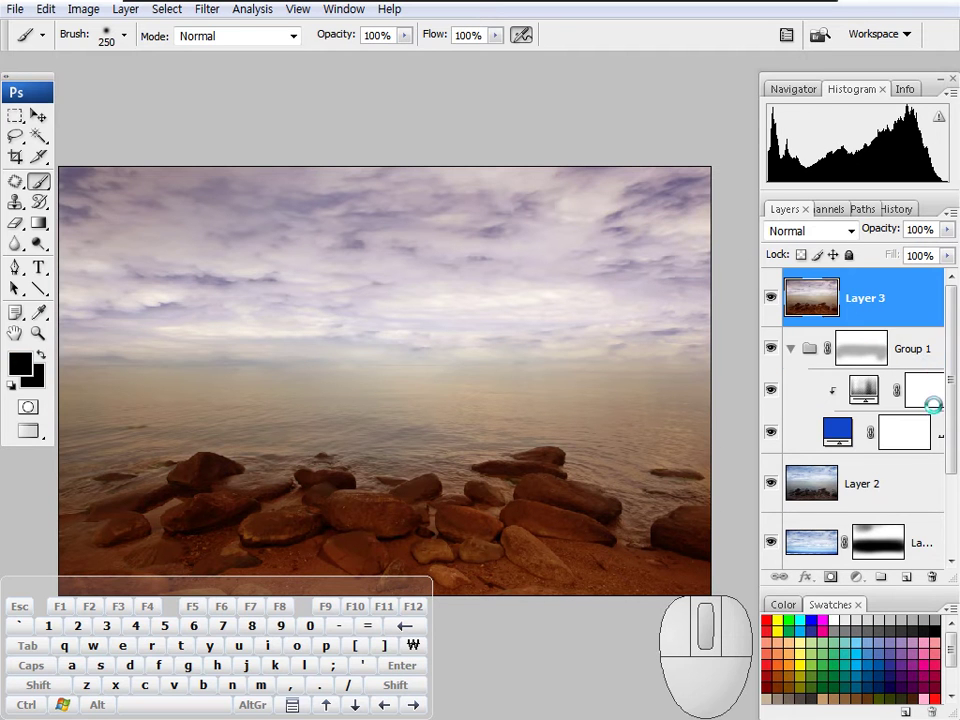
pyautogui.click(934, 366)
pyautogui.keyDown('shift'); pyautogui.click(917, 489); pyautogui.keyUp('shift')
pyautogui.hotkey('ctrl', 'g')
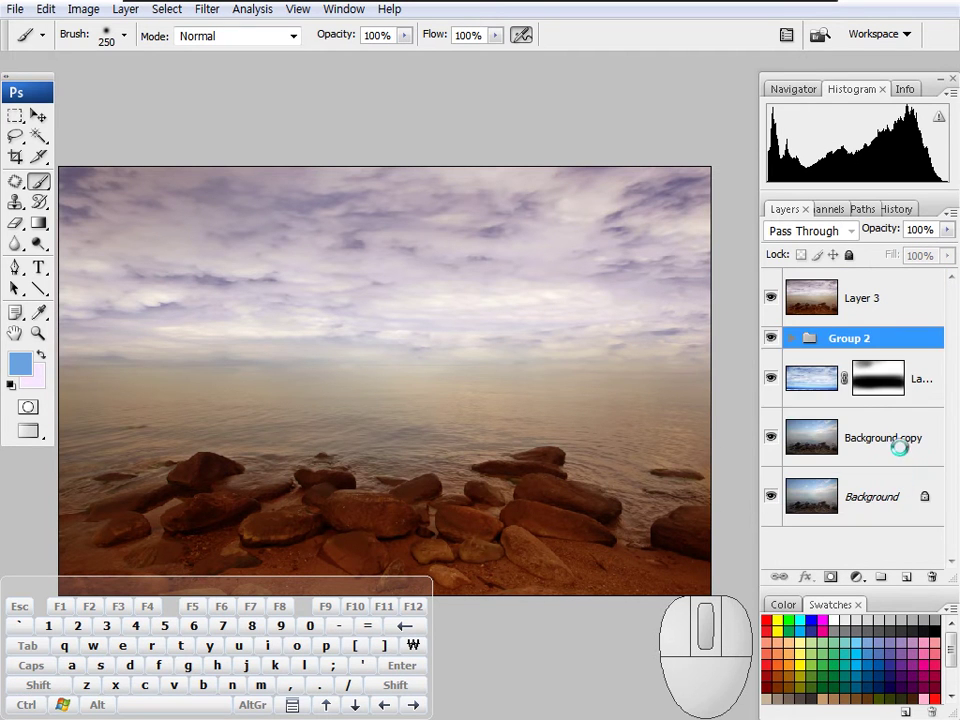
pyautogui.hotkey('ctrl', 'alt', 'z')
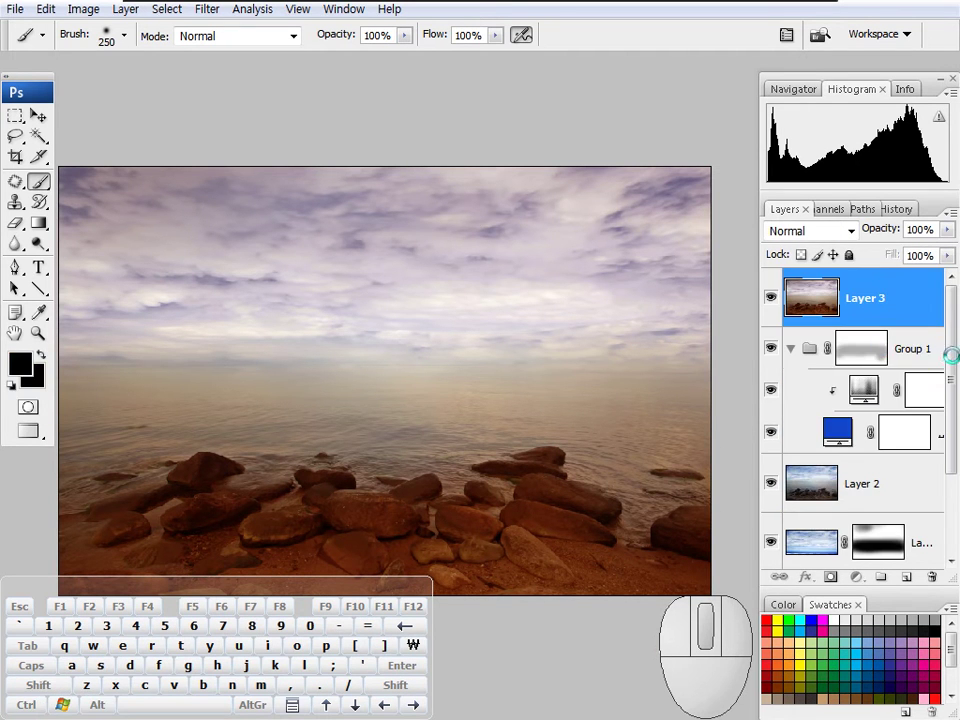
# Group all layers between the stamped layer and the Background, hide the group and select the stamped layer
pyautogui.click(945, 353)
pyautogui.scroll(-3, 936, 401)
pyautogui.keyDown('shift'); pyautogui.click(936, 508); pyautogui.keyUp('shift')
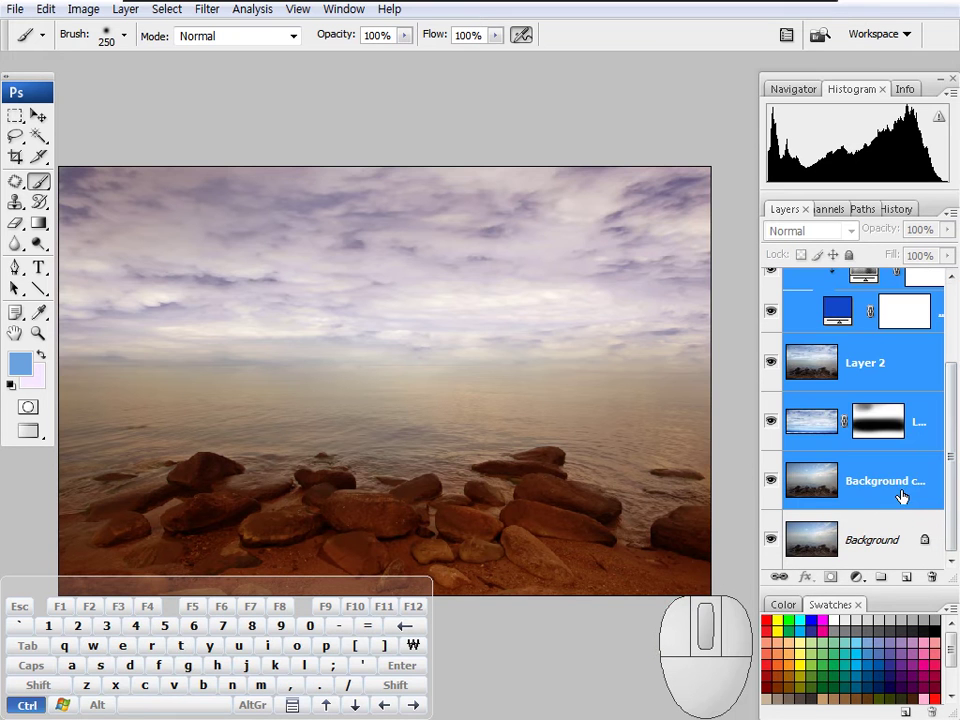
pyautogui.hotkey('ctrl', 'g')
pyautogui.click(772, 337)
pyautogui.click(870, 299)
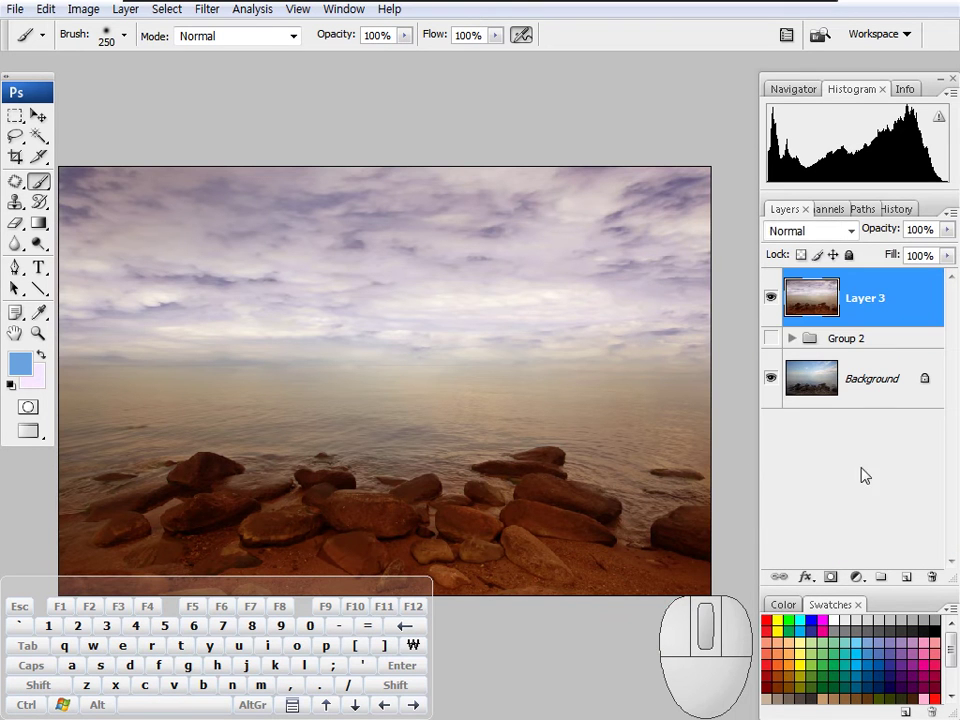
# Add a Solid Color fill layer in a saturated blue above the stamped seascape layer
pyautogui.click(855, 578)
pyautogui.click(765, 208)
pyautogui.moveTo(637, 339); pyautogui.dragTo(580, 333)
pyautogui.click(690, 461)
pyautogui.moveTo(681, 436)
pyautogui.mouseDown()
pyautogui.moveTo(679, 469)
pyautogui.moveTo(684, 424)
pyautogui.moveTo(671, 401)
pyautogui.moveTo(707, 395)
pyautogui.mouseUp()
pyautogui.click(904, 362)
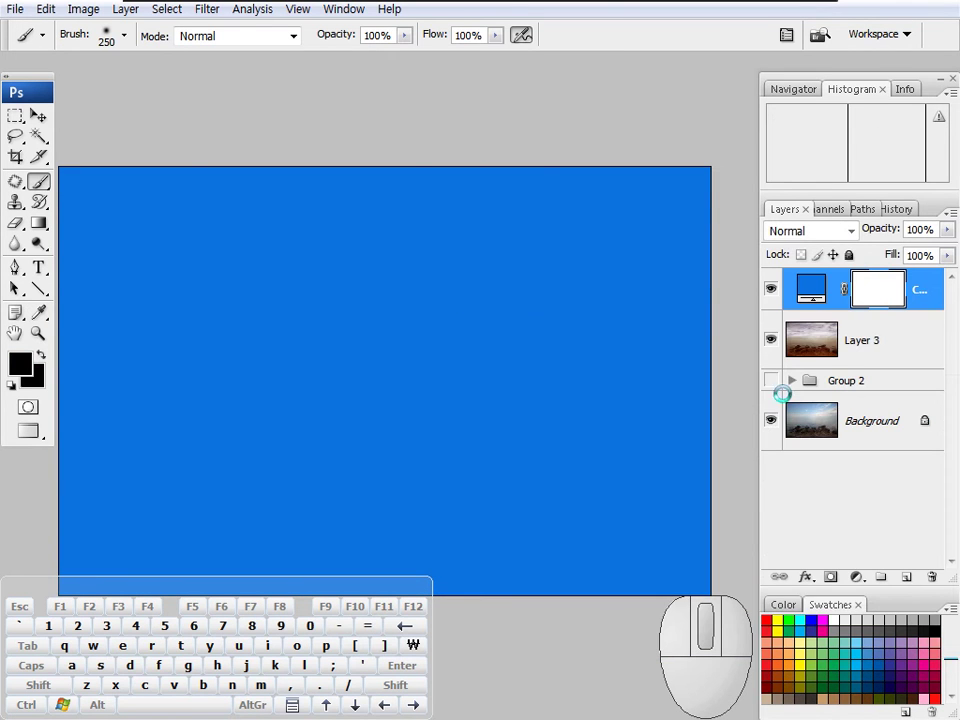
# Set the blue fill layer's blend mode to Soft Light and toggle its visibility to compare the tint
pyautogui.click(850, 231)
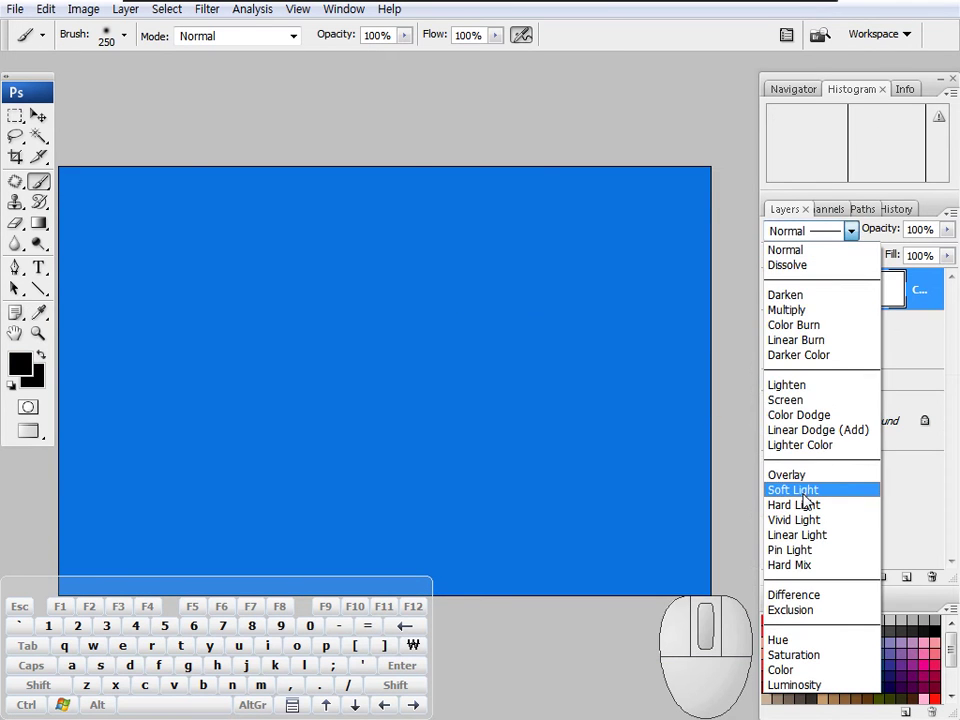
pyautogui.click(800, 490)
pyautogui.click(770, 289)
pyautogui.click(770, 289)
pyautogui.click(814, 289)
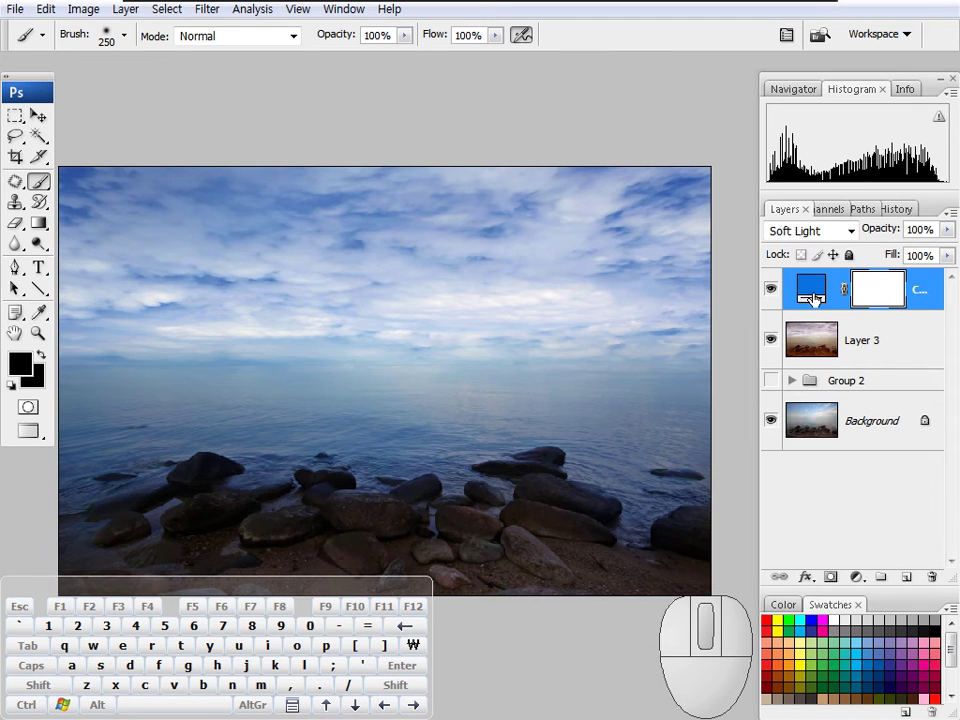
pyautogui.click(770, 289)
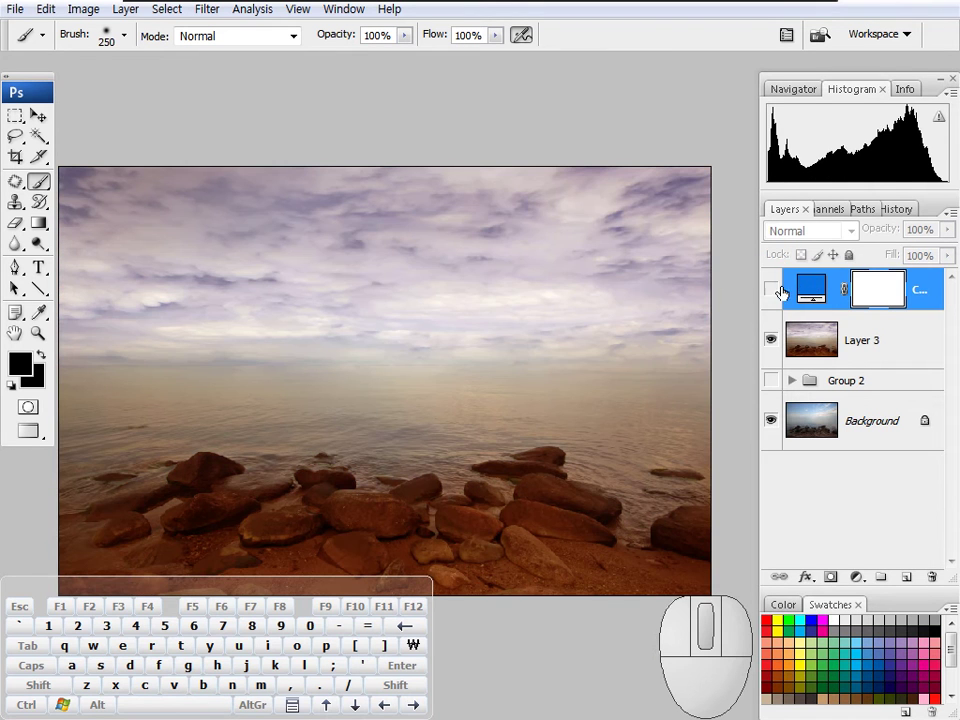
pyautogui.click(770, 289)
# Try magenta #c224b1 as the color of the Soft Light fill layer
pyautogui.doubleClick(812, 289)
pyautogui.moveTo(604, 433); pyautogui.dragTo(651, 480)
pyautogui.click(716, 403)
pyautogui.moveTo(673, 430)
pyautogui.mouseDown()
pyautogui.moveTo(639, 480)
pyautogui.moveTo(677, 459)
pyautogui.moveTo(662, 418)
pyautogui.moveTo(624, 471)
pyautogui.moveTo(666, 486)
pyautogui.moveTo(668, 427)
pyautogui.mouseUp()
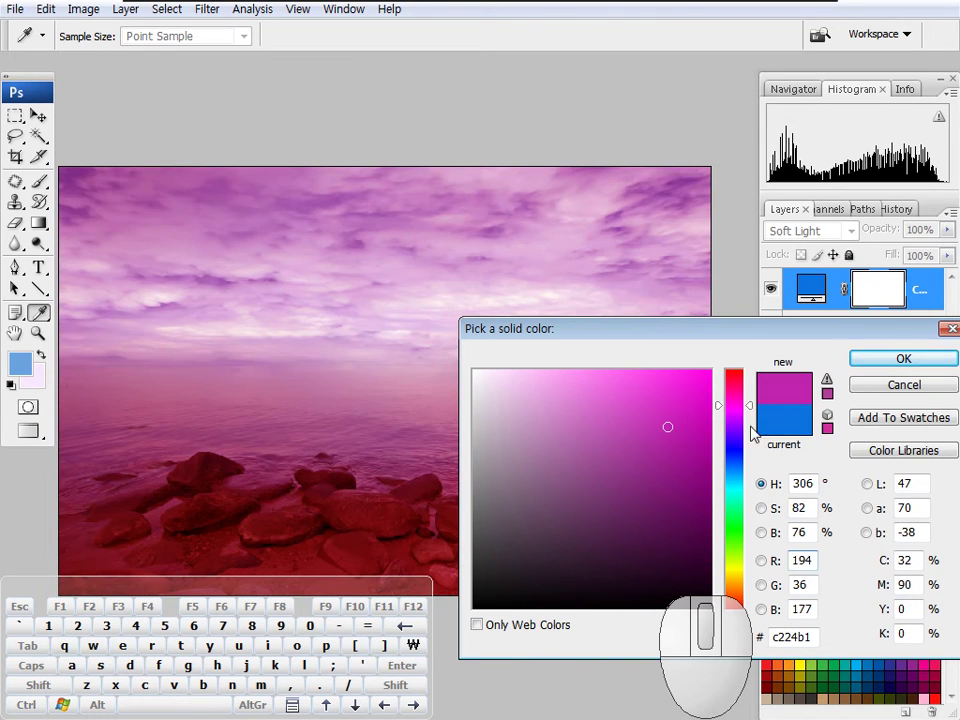
pyautogui.click(904, 360)
# Set the Soft Light fill layer's color to blue #2670de
pyautogui.doubleClick(813, 288)
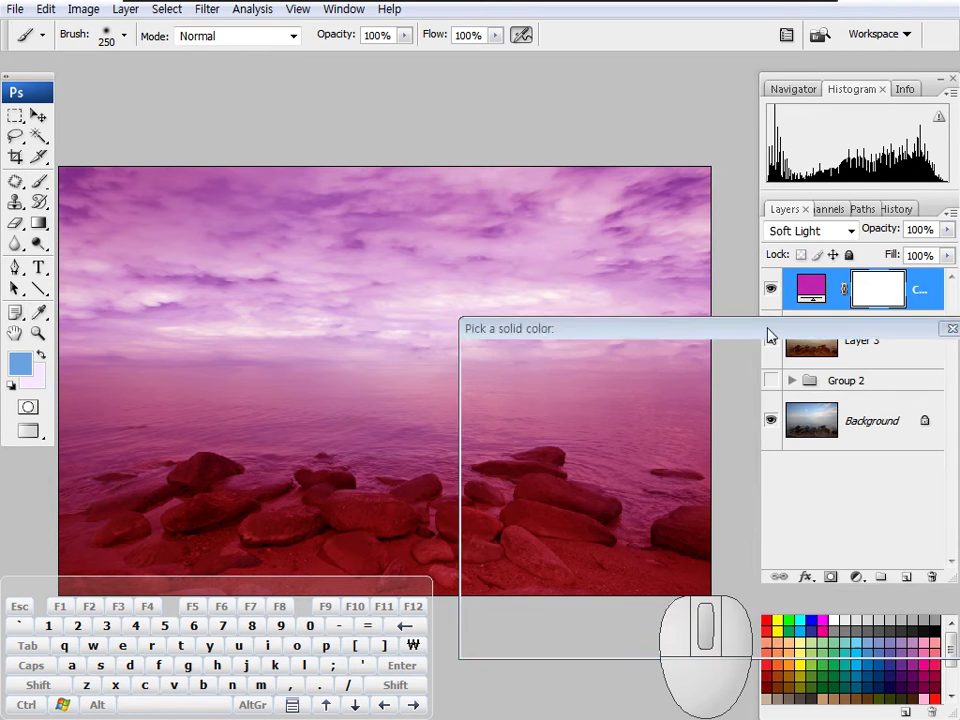
pyautogui.moveTo(659, 447)
pyautogui.mouseDown()
pyautogui.moveTo(631, 454)
pyautogui.moveTo(632, 416)
pyautogui.mouseUp()
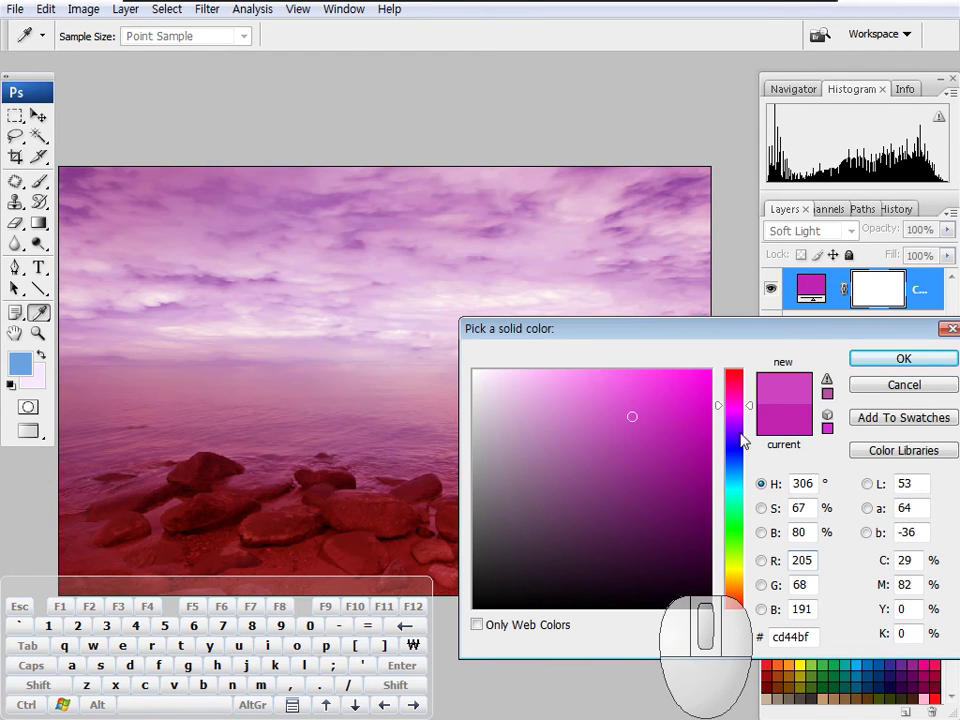
pyautogui.moveTo(743, 445); pyautogui.dragTo(743, 465)
pyautogui.click(669, 399)
pyautogui.click(893, 360)
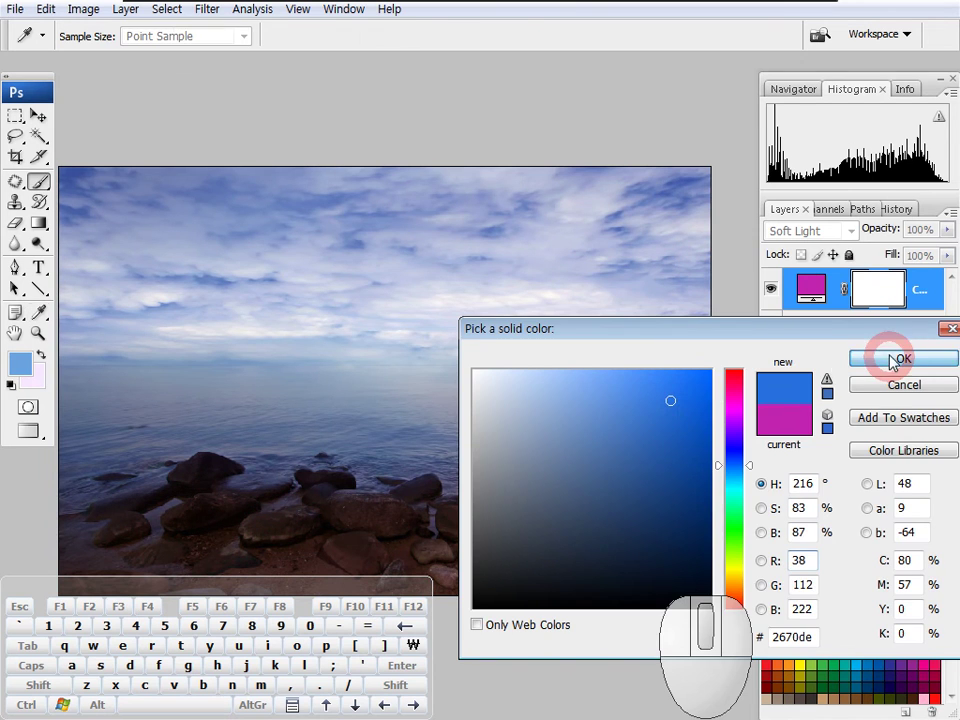
pyautogui.press('b')
pyautogui.press('d')
# Add a Hue/Saturation adjustment layer with default values and clip it to the blue fill layer
pyautogui.click(856, 576)
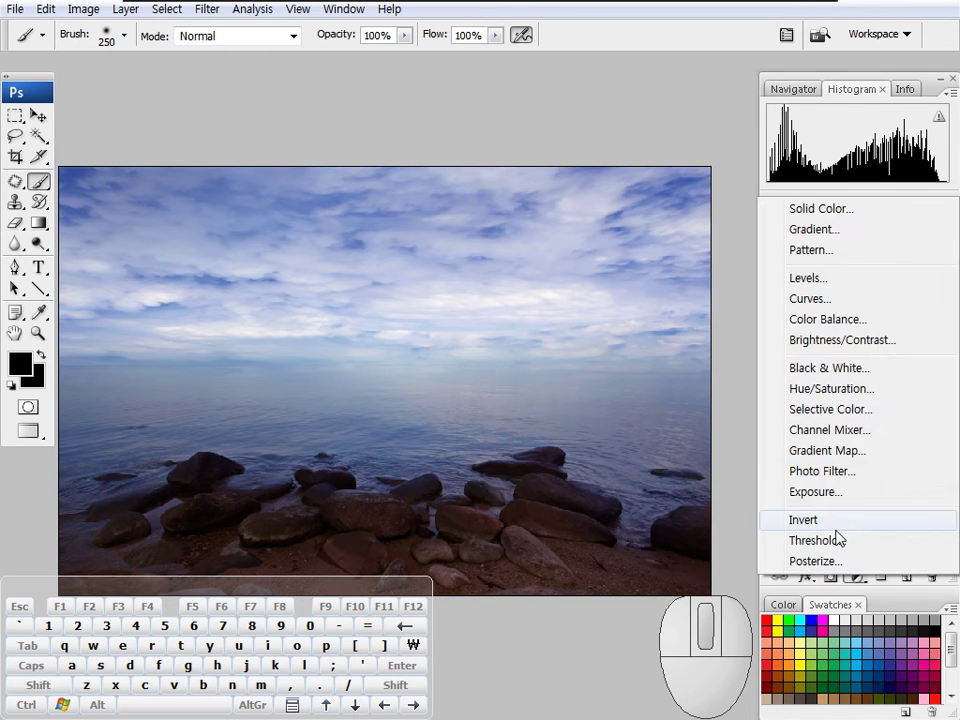
pyautogui.click(840, 390)
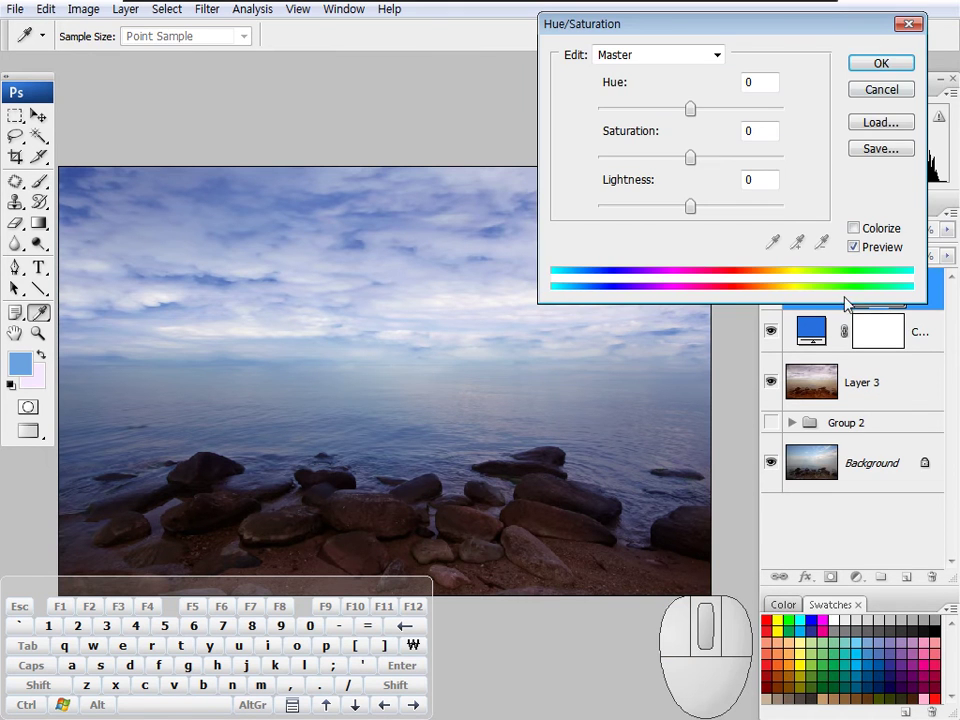
pyautogui.click(879, 64)
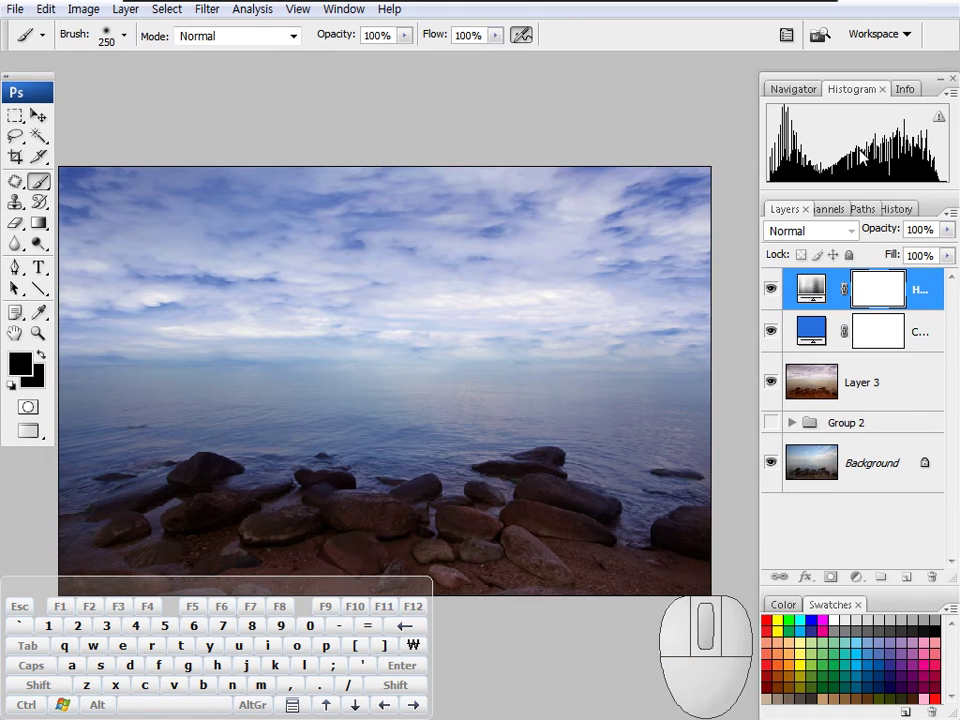
pyautogui.keyDown('alt'); pyautogui.click(843, 311); pyautogui.keyUp('alt')
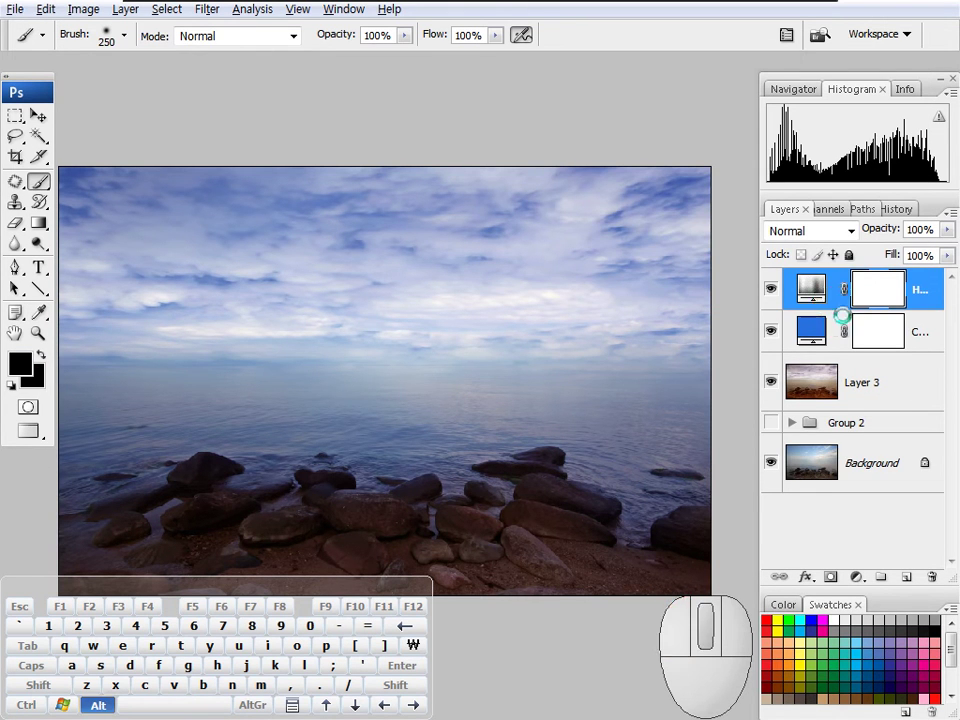
pyautogui.hotkey('ctrl', 'alt', 'g')
pyautogui.hotkey('ctrl', 'alt', 'g')
pyautogui.doubleClick(810, 328)
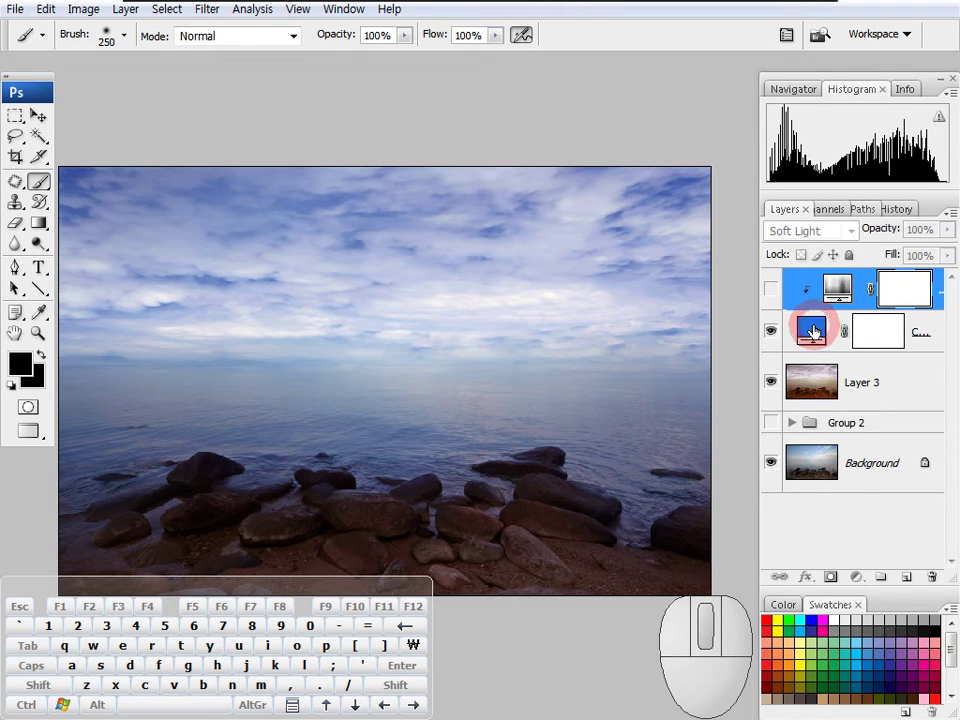
pyautogui.press('Return')
# Shift the clipped Hue/Saturation layer's hue until the tint turns magenta-red, and reduce its saturation
pyautogui.doubleClick(838, 288)
pyautogui.moveTo(770, 28); pyautogui.dragTo(786, 330)
pyautogui.moveTo(721, 402); pyautogui.dragTo(687, 401)
pyautogui.moveTo(720, 451); pyautogui.dragTo(699, 450)
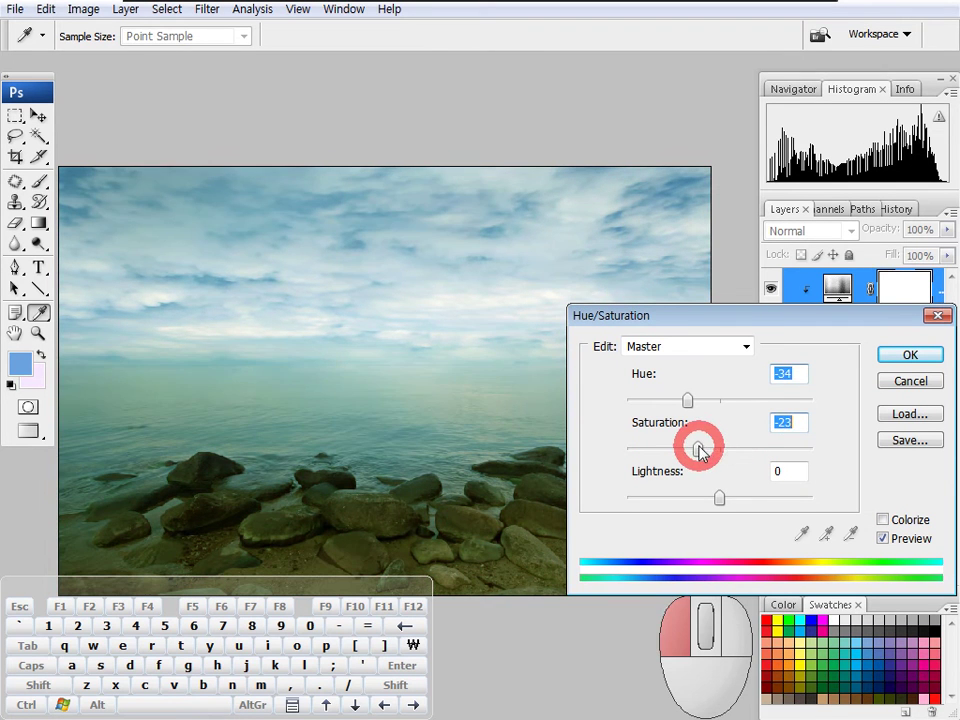
pyautogui.moveTo(687, 401); pyautogui.dragTo(746, 401)
pyautogui.moveTo(719, 498)
pyautogui.mouseDown()
pyautogui.moveTo(727, 507)
pyautogui.moveTo(731, 499)
pyautogui.moveTo(702, 499)
pyautogui.mouseUp()
pyautogui.moveTo(697, 450)
pyautogui.mouseDown()
pyautogui.moveTo(680, 451)
pyautogui.moveTo(707, 446)
pyautogui.moveTo(693, 449)
pyautogui.mouseUp()
pyautogui.moveTo(746, 401); pyautogui.dragTo(659, 398)
pyautogui.moveTo(697, 450); pyautogui.dragTo(711, 449)
pyautogui.moveTo(668, 405); pyautogui.dragTo(668, 405)
pyautogui.moveTo(768, 403); pyautogui.dragTo(741, 400)
pyautogui.moveTo(708, 452); pyautogui.dragTo(681, 450)
pyautogui.moveTo(701, 497); pyautogui.dragTo(711, 497)
pyautogui.moveTo(681, 450)
pyautogui.mouseDown()
pyautogui.moveTo(760, 447)
pyautogui.moveTo(660, 446)
pyautogui.moveTo(754, 446)
pyautogui.moveTo(682, 450)
pyautogui.mouseUp()
pyautogui.moveTo(741, 401); pyautogui.dragTo(808, 400)
pyautogui.moveTo(682, 450)
pyautogui.mouseDown()
pyautogui.moveTo(716, 450)
pyautogui.moveTo(671, 446)
pyautogui.moveTo(707, 444)
pyautogui.moveTo(686, 446)
pyautogui.mouseUp()
pyautogui.moveTo(784, 401); pyautogui.dragTo(793, 400)
pyautogui.click(928, 352)
pyautogui.press('b')
pyautogui.press('space')
pyautogui.rightClick(510, 444)
pyautogui.click(600, 471)
pyautogui.rightClick(523, 414)
pyautogui.click(570, 422)
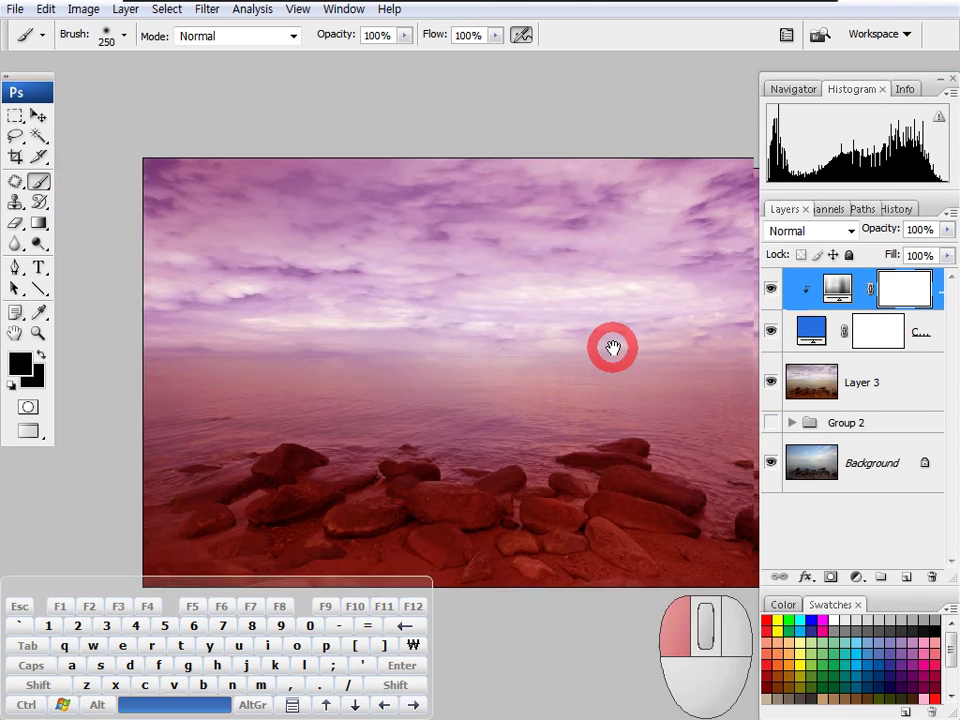
# Lower the clipped Hue/Saturation layer's opacity to 27%
pyautogui.moveTo(886, 232); pyautogui.dragTo(620, 268)
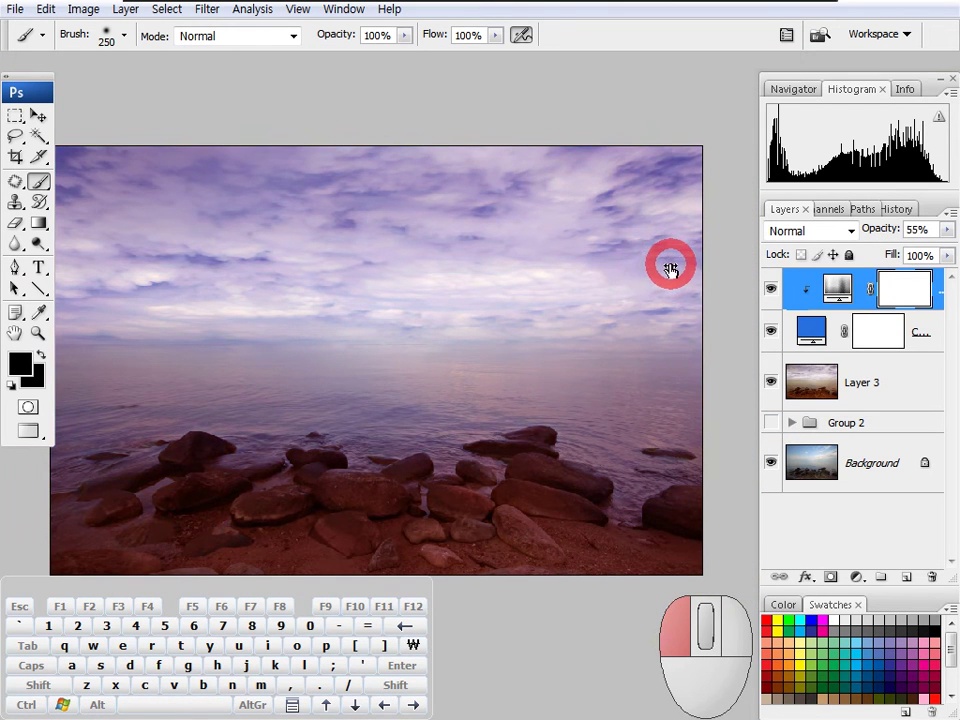
pyautogui.moveTo(643, 272); pyautogui.dragTo(656, 257)
pyautogui.press('space')
pyautogui.moveTo(558, 359); pyautogui.dragTo(604, 341)
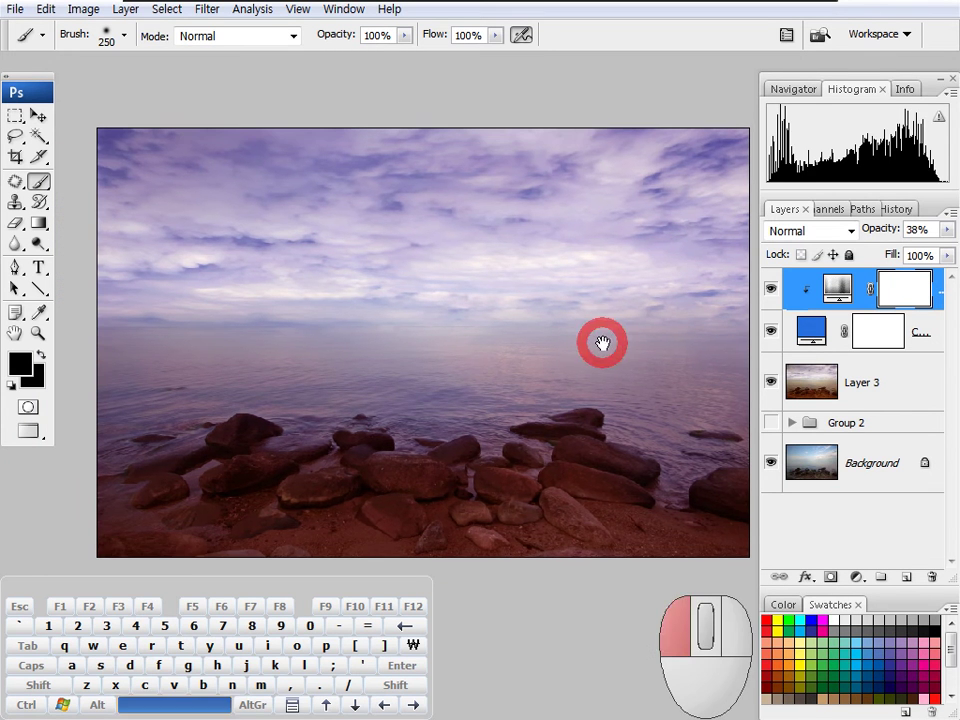
pyautogui.moveTo(886, 232); pyautogui.dragTo(542, 377)
# Return the seascape to a floating window, then switch to first1.psd and show it in a maximized screen mode
pyautogui.press('f')
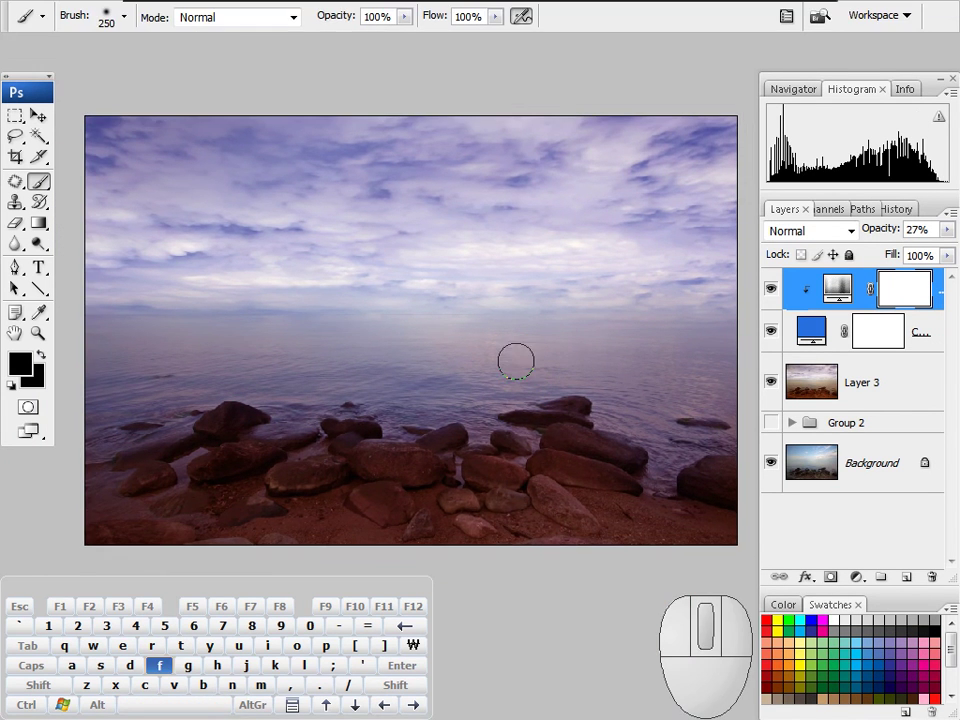
pyautogui.moveTo(385, 140); pyautogui.dragTo(526, 301)
pyautogui.click(450, 101)
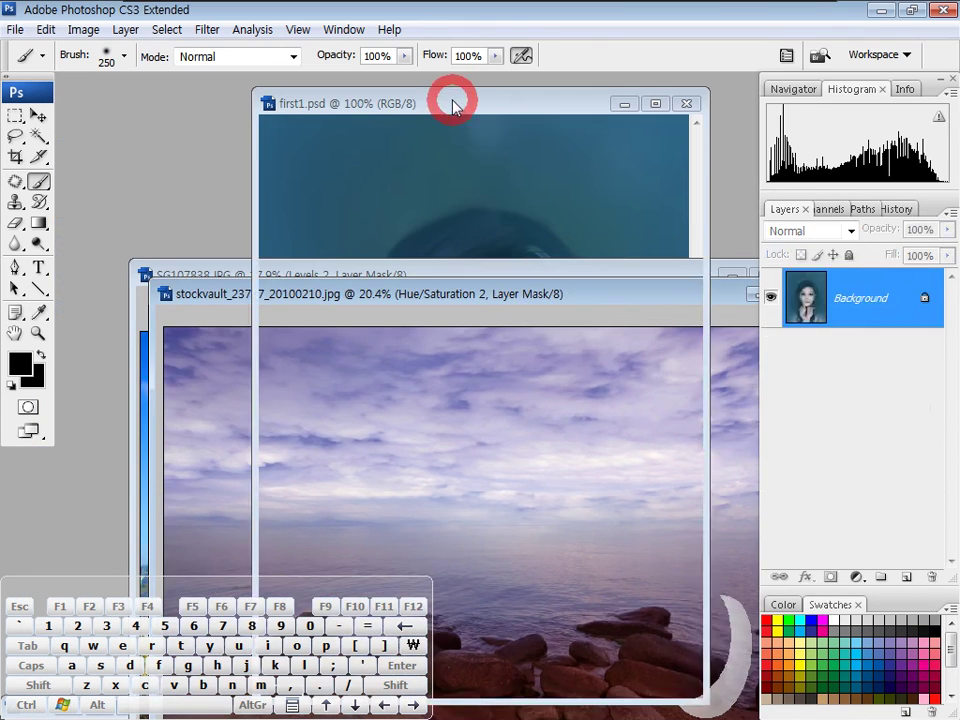
pyautogui.press('f')
pyautogui.press('space')
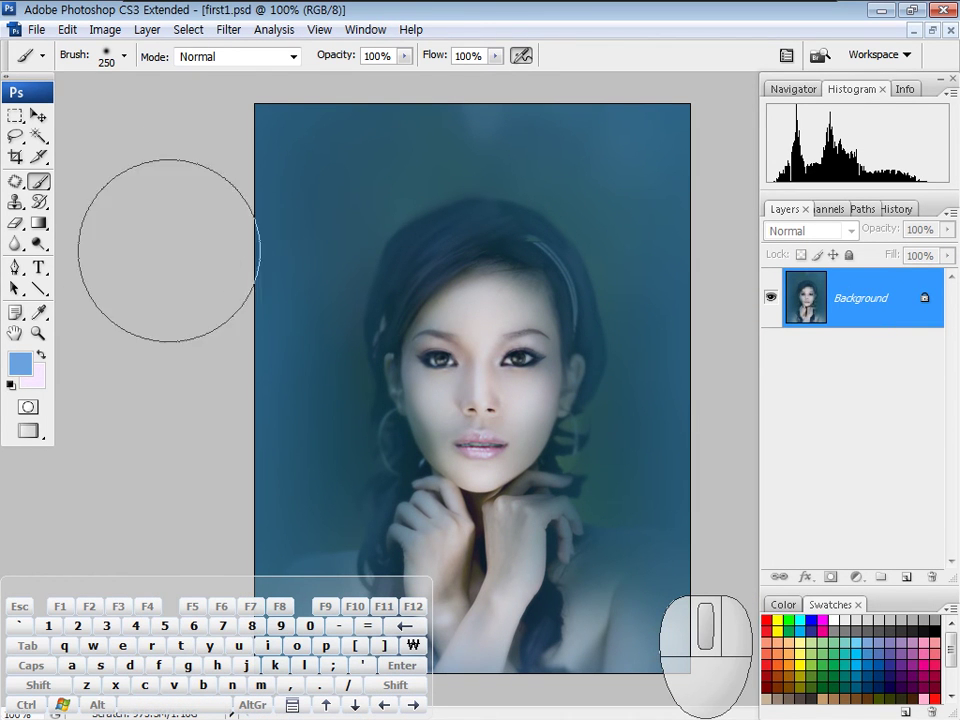
# Paint a soft Quick Mask over the woman's face, hands and upper body and convert it to a selection
pyautogui.press('q')
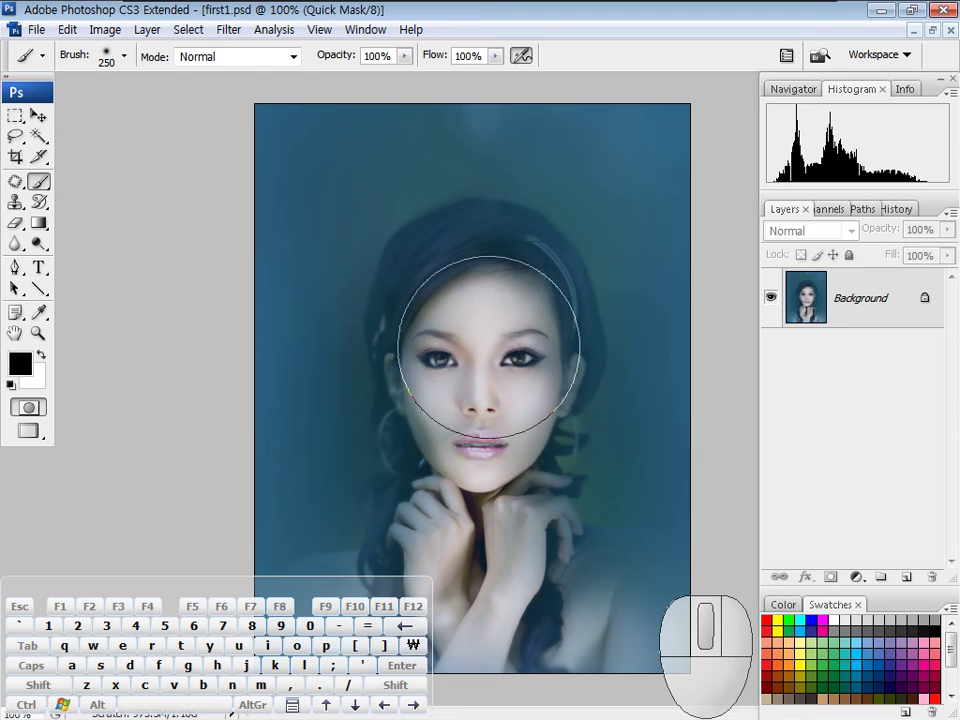
pyautogui.moveTo(477, 328)
pyautogui.mouseDown()
pyautogui.moveTo(450, 364)
pyautogui.moveTo(491, 343)
pyautogui.moveTo(461, 579)
pyautogui.moveTo(576, 625)
pyautogui.moveTo(461, 279)
pyautogui.mouseUp()
pyautogui.press('q')
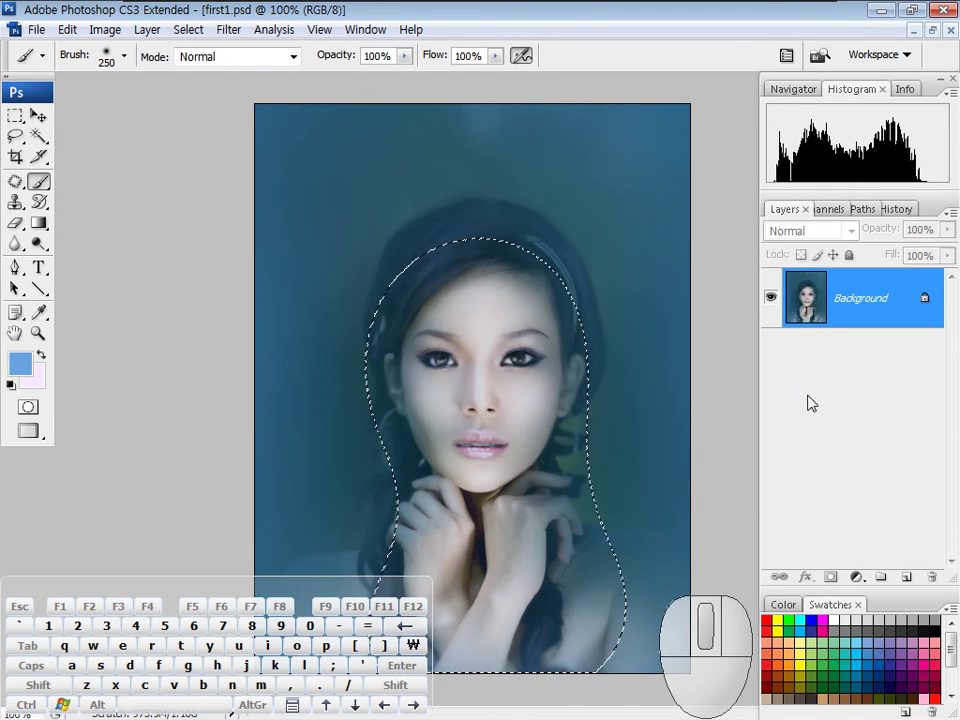
# Copy the selected area of the woman to a new layer and set its blend mode to Screen
pyautogui.hotkey('ctrl', 'j')
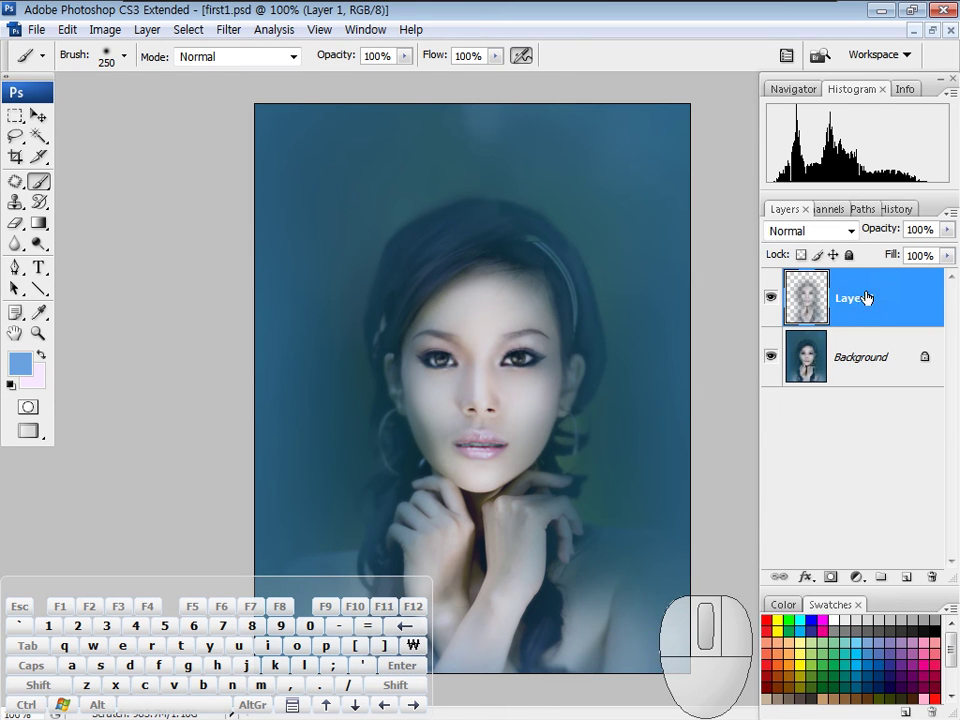
pyautogui.click(851, 231)
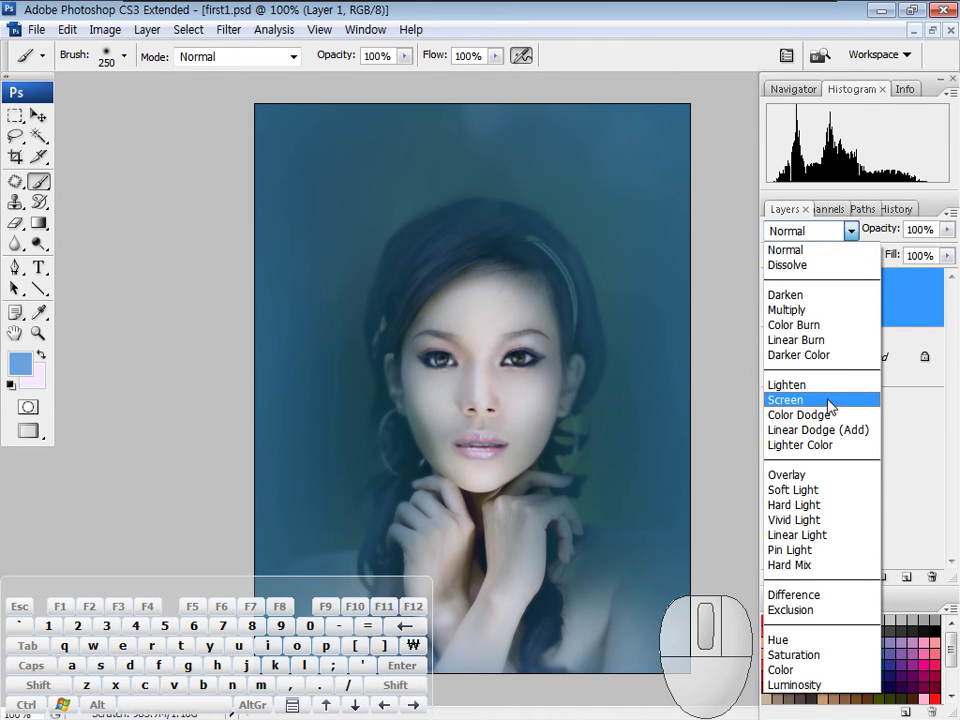
pyautogui.click(828, 402)
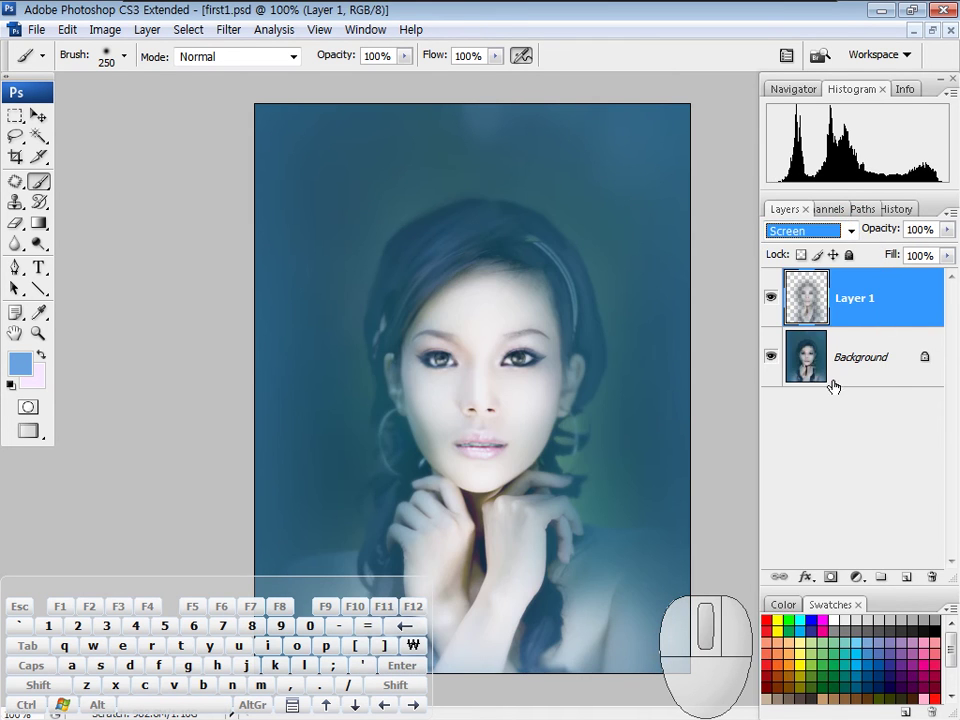
# Add a Levels adjustment layer and clip it to the Screen-blended copy of the woman
pyautogui.click(857, 578)
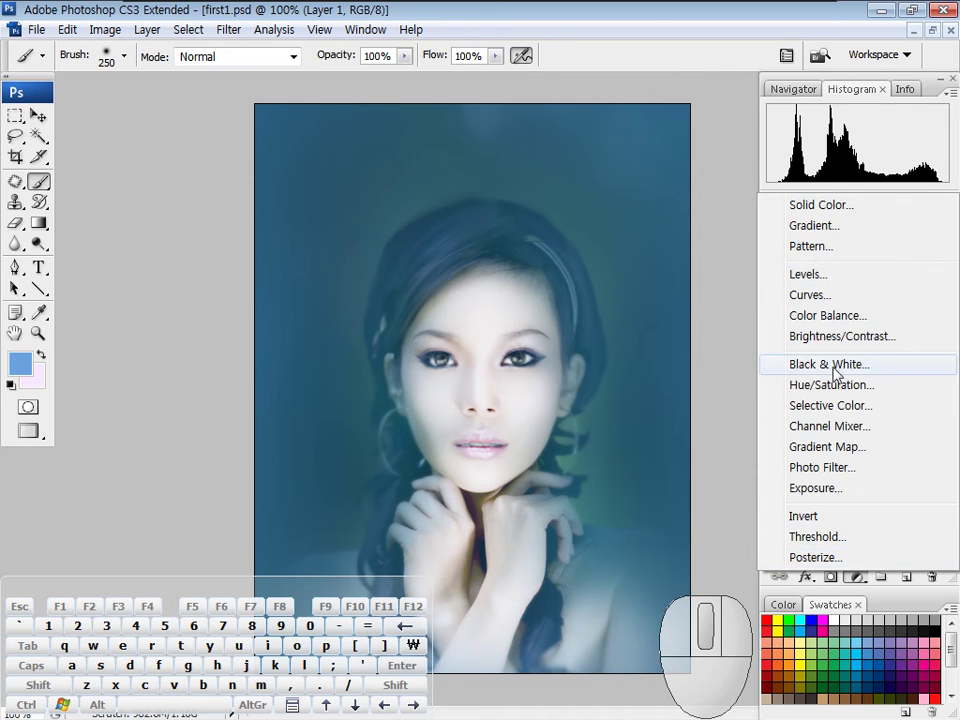
pyautogui.click(834, 272)
pyautogui.click(891, 350)
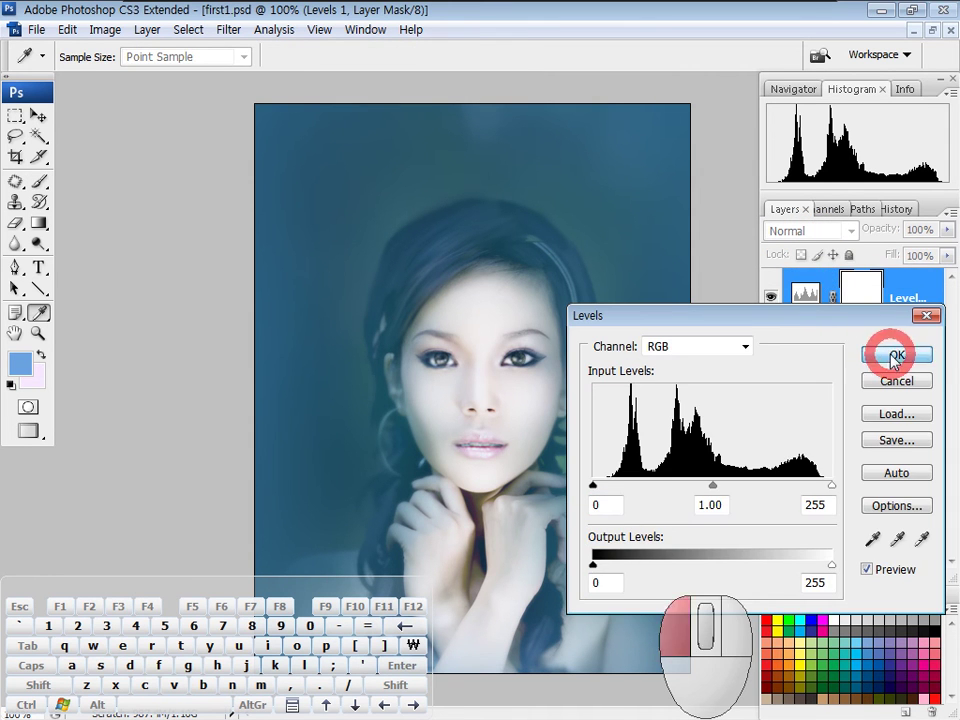
pyautogui.press('b')
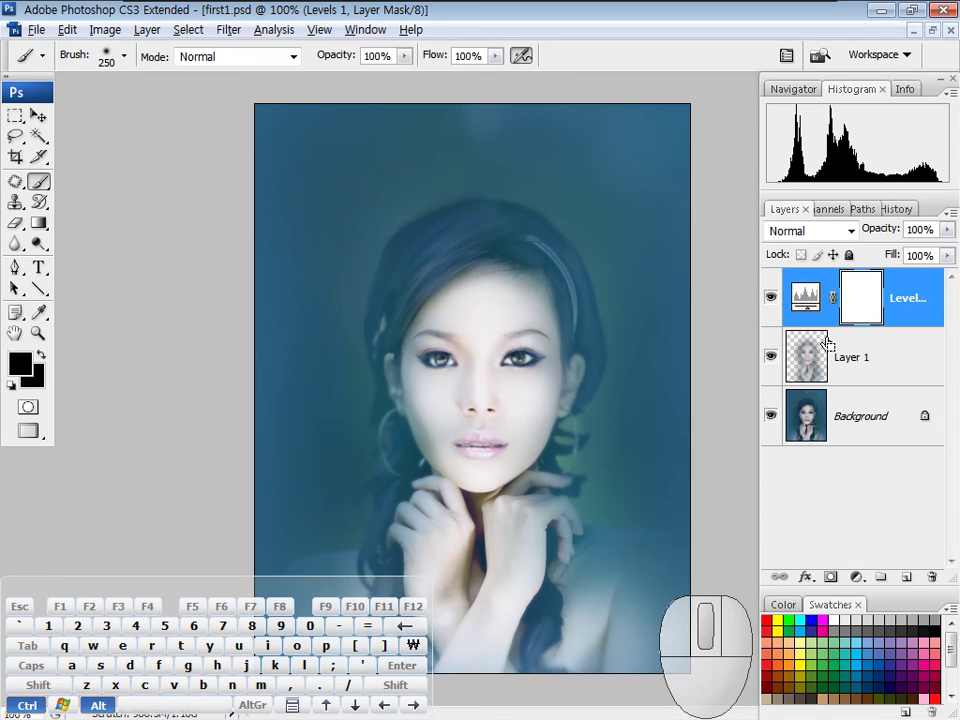
pyautogui.keyDown('alt'); pyautogui.click(836, 349); pyautogui.keyUp('alt')
pyautogui.moveTo(879, 231); pyautogui.dragTo(845, 231)
# Try adjusting the highlight, shadow and midtone input levels of the clipped Levels layer
pyautogui.doubleClick(830, 296)
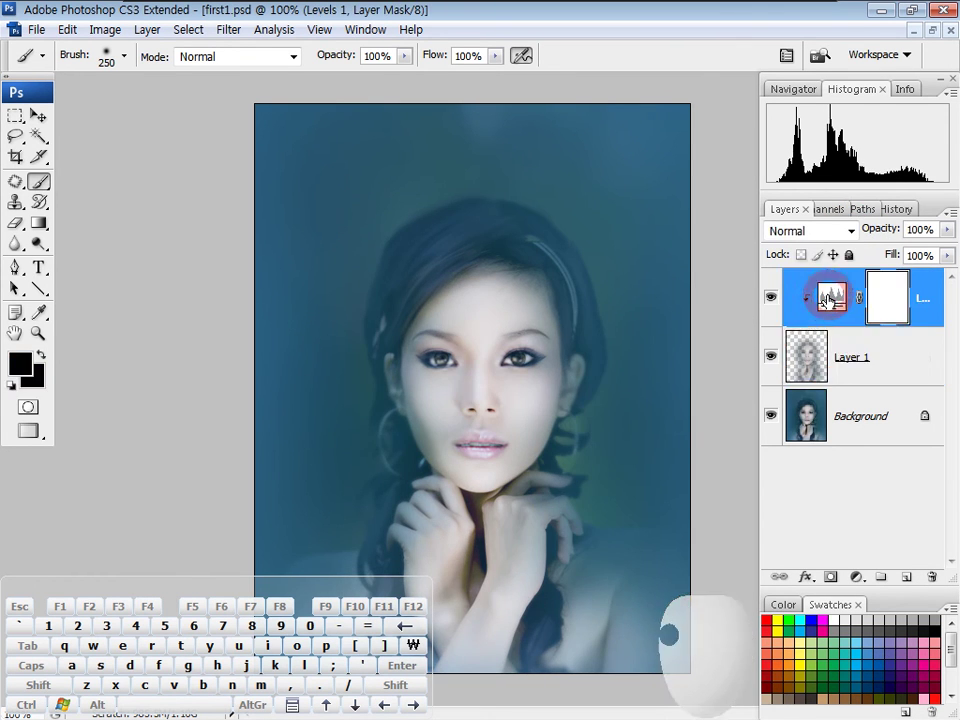
pyautogui.moveTo(793, 322); pyautogui.dragTo(825, 129)
pyautogui.moveTo(863, 292); pyautogui.dragTo(810, 294)
pyautogui.moveTo(626, 294); pyautogui.dragTo(660, 294)
pyautogui.moveTo(729, 294); pyautogui.dragTo(739, 266)
pyautogui.click(929, 161)
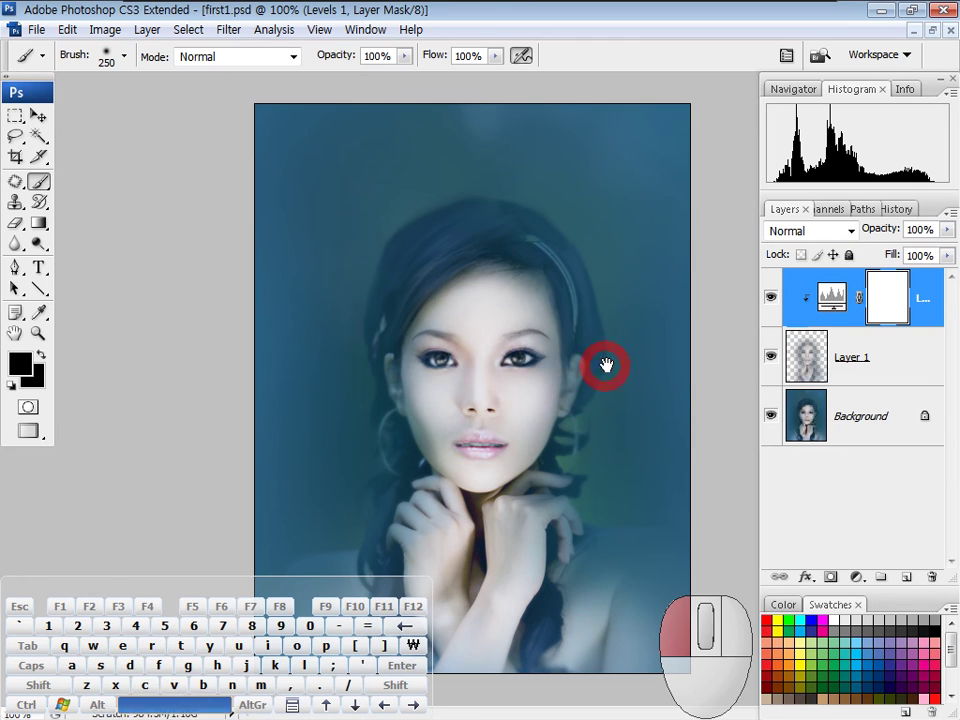
# Discard the copied layer and its clipped Levels adjustment, returning the portrait to its single Background layer
pyautogui.click(900, 375)
pyautogui.hotkey('ctrl', 'shift', 'e')
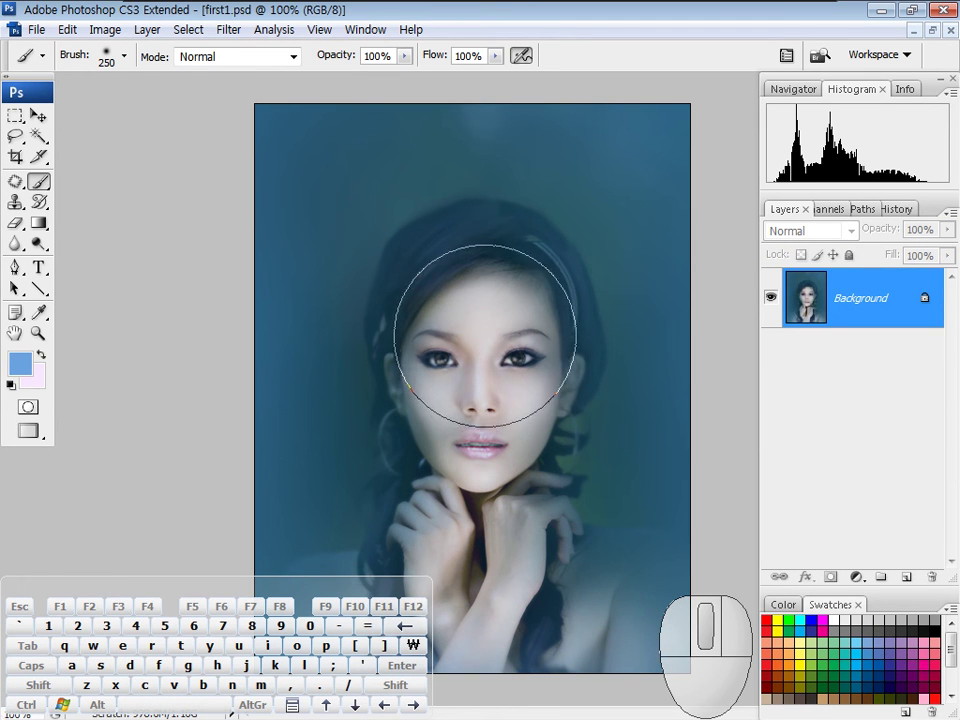
# Select around the woman using a soft 250-pixel Quick Mask over her face and hands, and copy the selection to a new layer
pyautogui.press('d')
pyautogui.press('q')
pyautogui.moveTo(492, 350)
pyautogui.mouseDown()
pyautogui.moveTo(467, 468)
pyautogui.moveTo(480, 362)
pyautogui.moveTo(478, 526)
pyautogui.moveTo(494, 493)
pyautogui.mouseUp()
pyautogui.press('q')
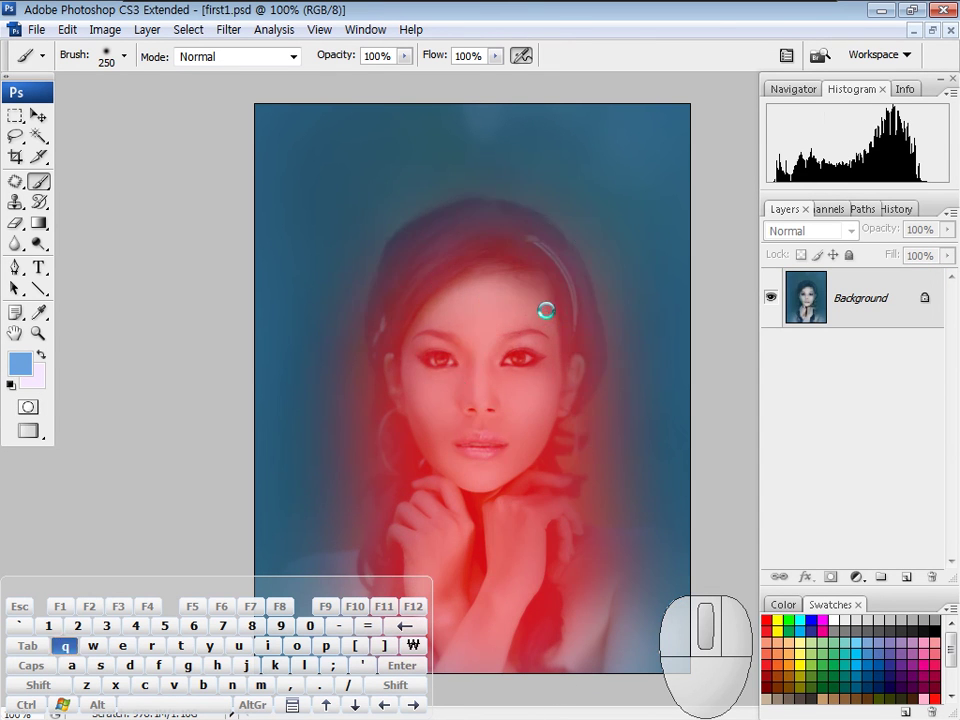
pyautogui.hotkey('ctrl', 'j')
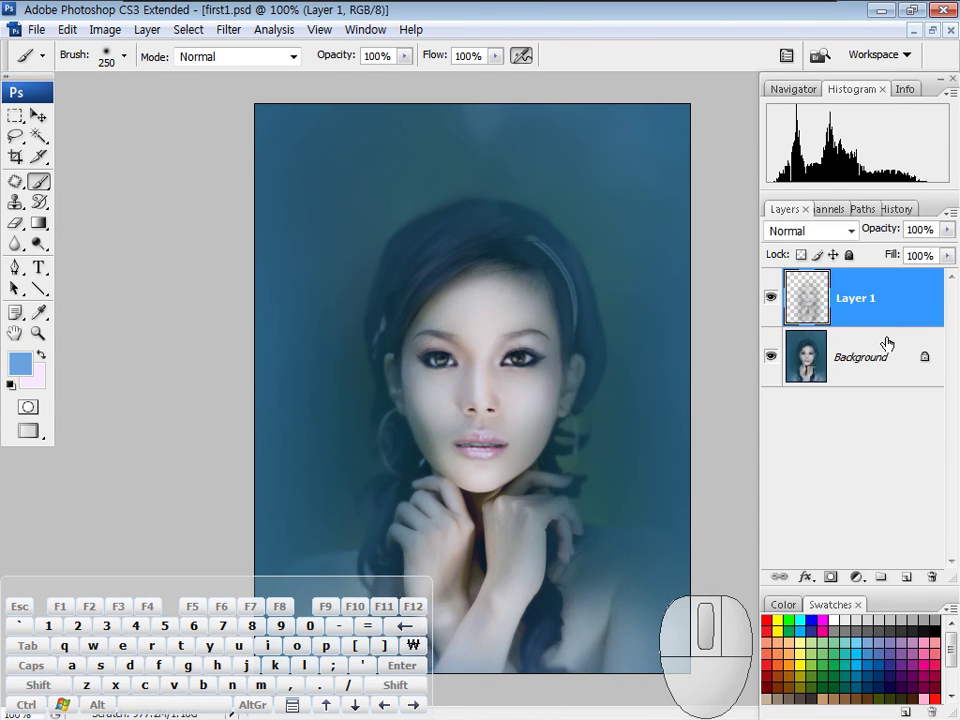
# Add a Levels adjustment layer above the copied portrait layer and clip it to that layer
pyautogui.click(856, 577)
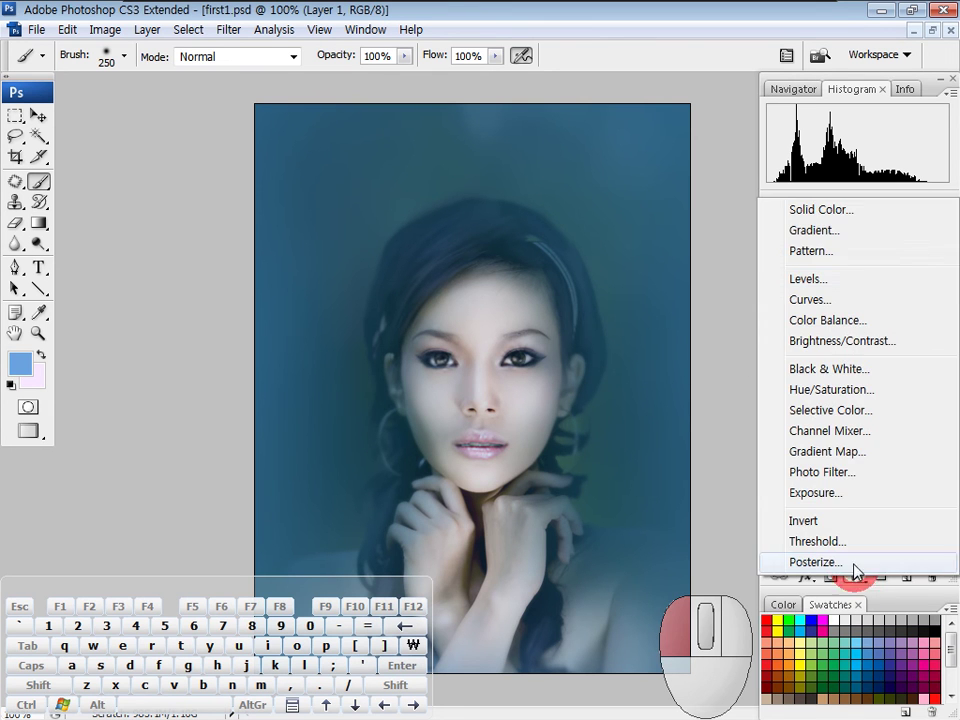
pyautogui.click(844, 279)
pyautogui.click(928, 163)
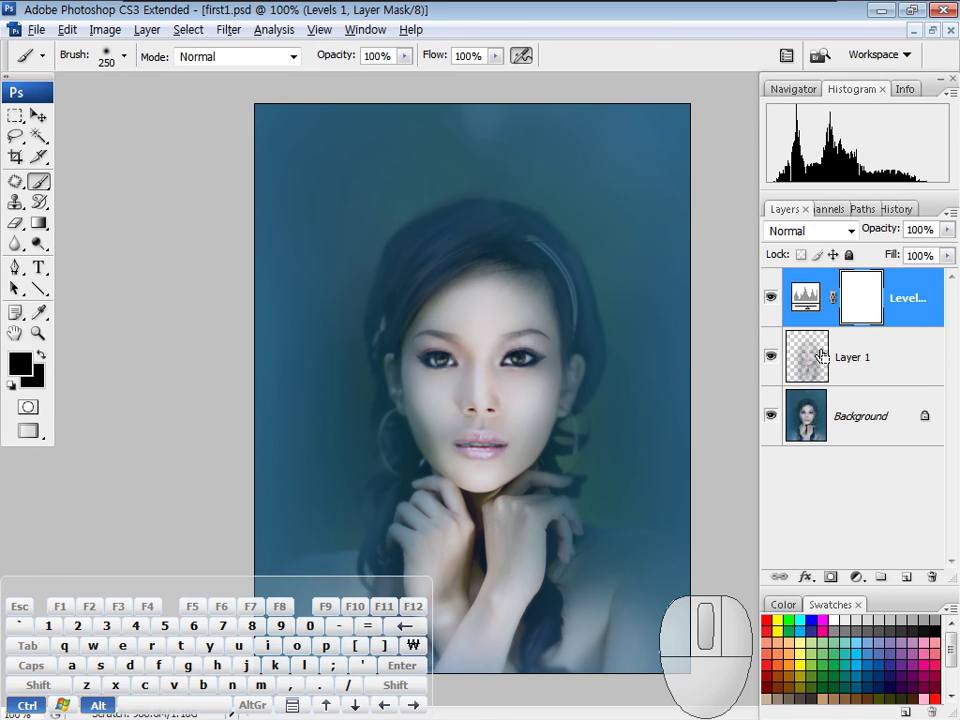
pyautogui.hotkey('ctrl', 'alt', 'g')
# Set the clipped Levels layer's RGB input levels to 24, 1.63 and 204
pyautogui.doubleClick(832, 294)
pyautogui.moveTo(801, 69); pyautogui.dragTo(743, 69)
pyautogui.moveTo(809, 227); pyautogui.dragTo(766, 228)
pyautogui.moveTo(668, 228)
pyautogui.mouseDown()
pyautogui.moveTo(615, 229)
pyautogui.moveTo(664, 228)
pyautogui.mouseUp()
pyautogui.moveTo(573, 230)
pyautogui.mouseDown()
pyautogui.moveTo(611, 224)
pyautogui.moveTo(591, 227)
pyautogui.mouseUp()
pyautogui.moveTo(675, 229); pyautogui.dragTo(650, 229)
pyautogui.moveTo(766, 228)
pyautogui.mouseDown()
pyautogui.moveTo(820, 222)
pyautogui.moveTo(746, 227)
pyautogui.moveTo(778, 229)
pyautogui.mouseUp()
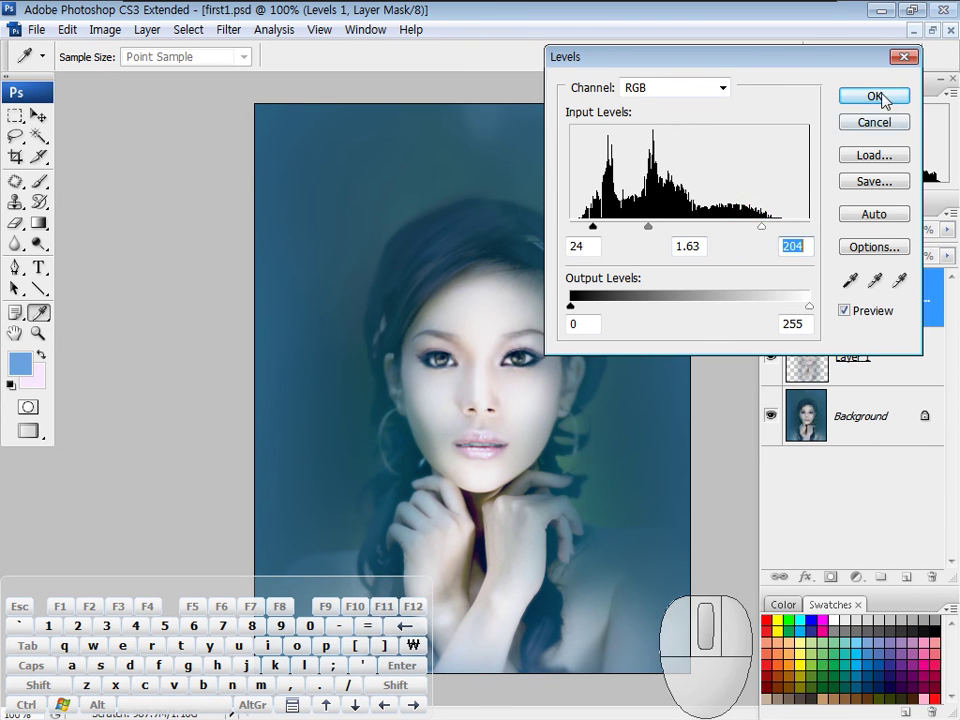
pyautogui.click(874, 97)
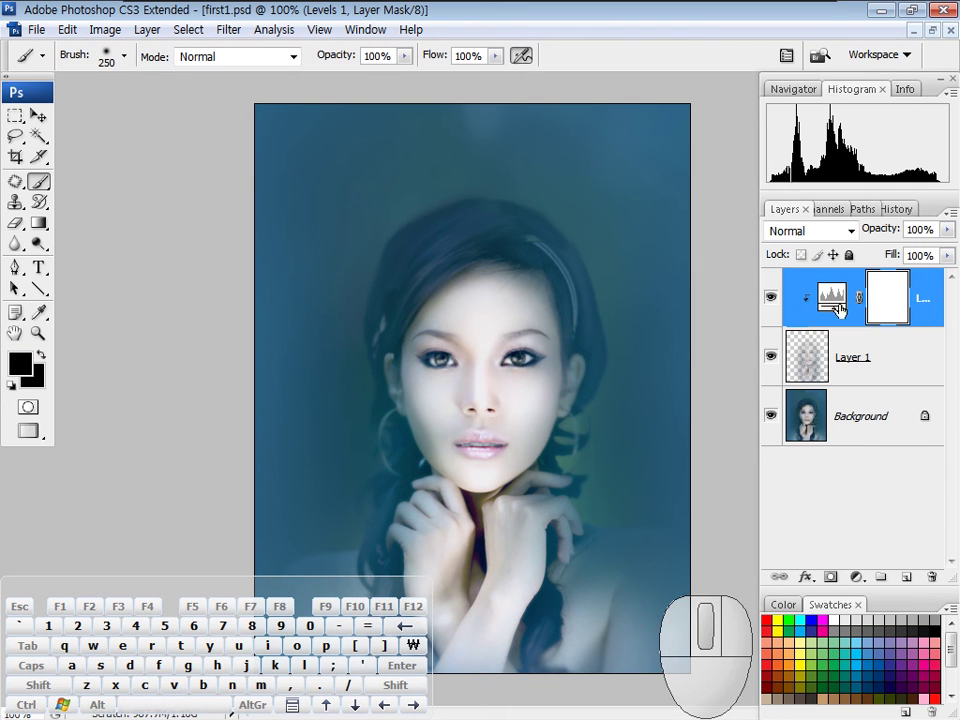
# In full screen mode, paint soft black strokes on the Levels mask over both sides of the woman's face and down toward her hand
pyautogui.press('f')
pyautogui.moveTo(598, 360); pyautogui.dragTo(547, 377)
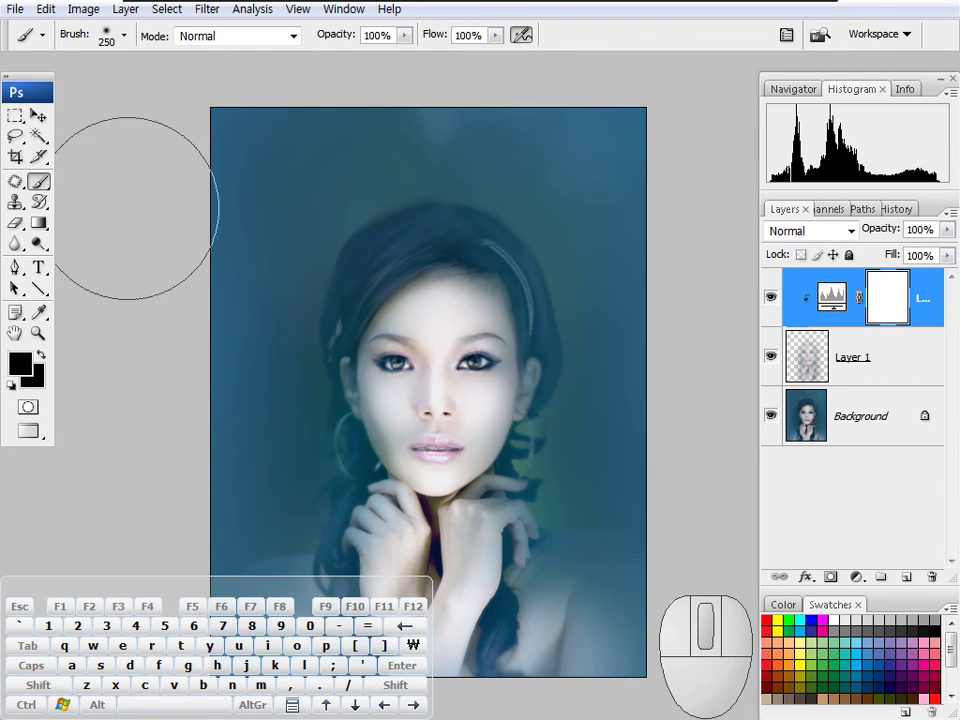
pyautogui.moveTo(358, 441); pyautogui.dragTo(373, 396)
pyautogui.moveTo(400, 295); pyautogui.dragTo(376, 354)
pyautogui.moveTo(516, 440)
pyautogui.mouseDown()
pyautogui.moveTo(520, 494)
pyautogui.moveTo(533, 395)
pyautogui.mouseUp()
pyautogui.moveTo(533, 395)
pyautogui.mouseDown()
pyautogui.moveTo(537, 427)
pyautogui.moveTo(530, 564)
pyautogui.mouseUp()
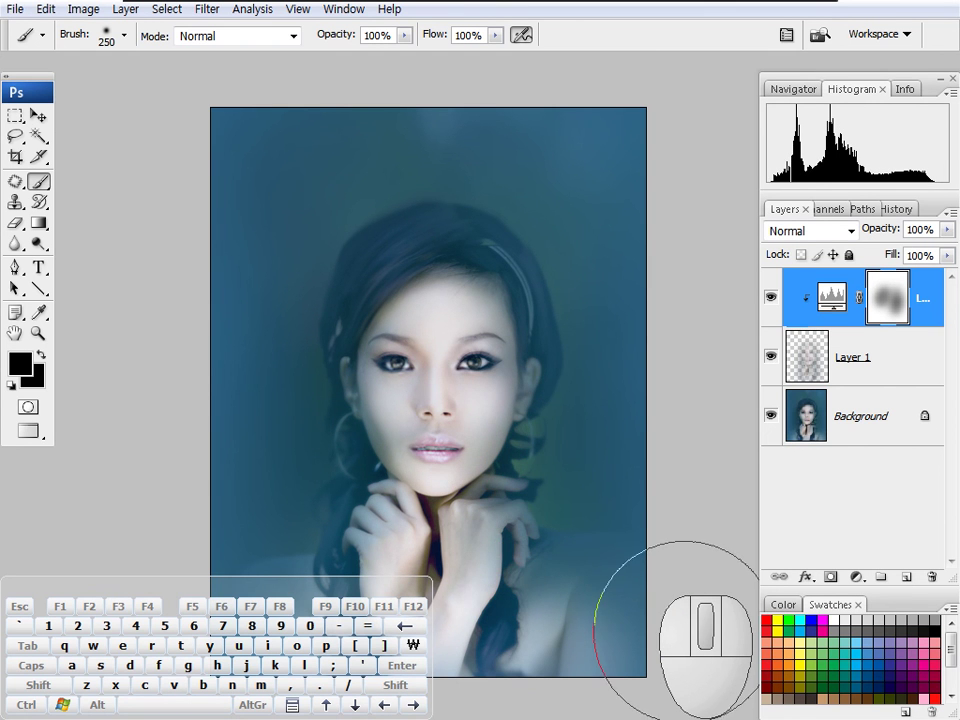
# Toggle the Levels layer's visibility to compare the portrait before and after the correction, and reselect that layer
pyautogui.moveTo(773, 303); pyautogui.dragTo(772, 355)
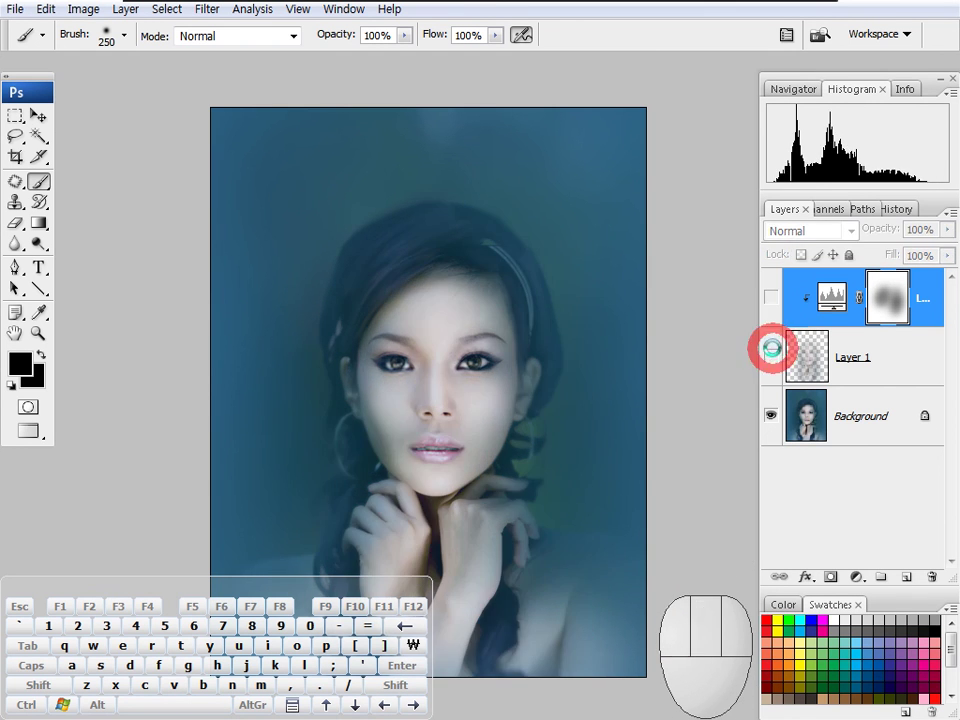
pyautogui.click(852, 362)
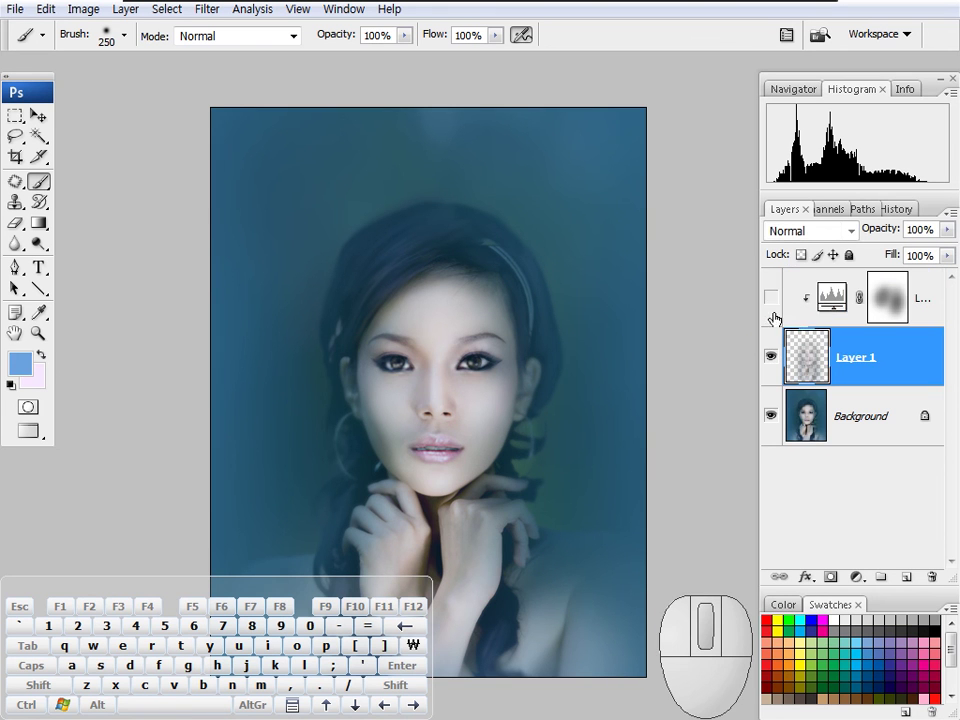
pyautogui.click(943, 300)
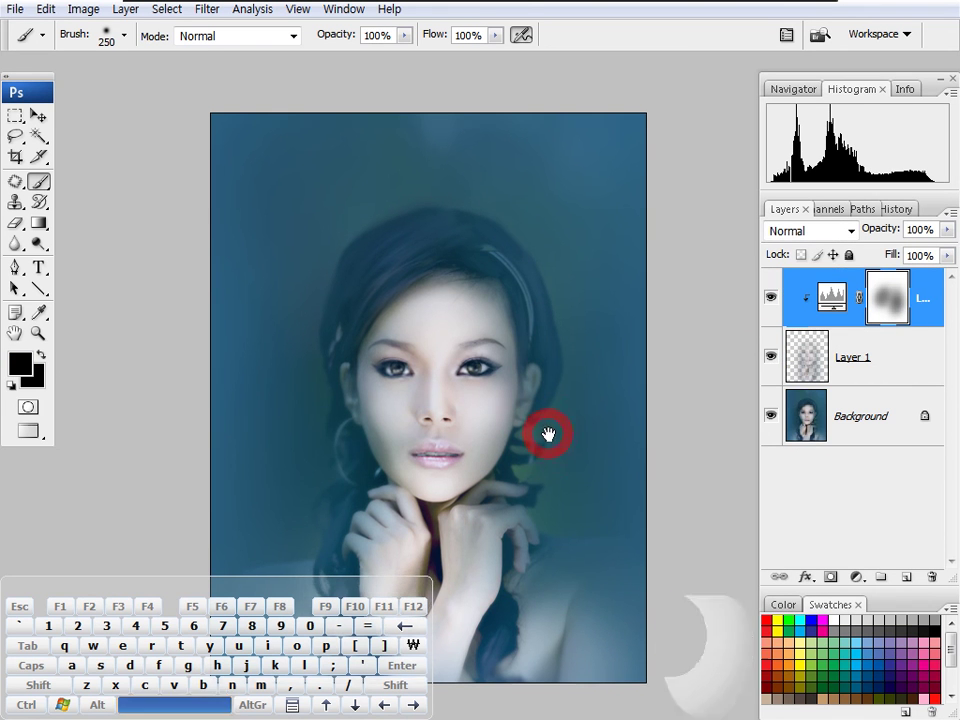
# Return the portrait to a floating window and arrange the portrait, seascape and riverside windows so all three can be reached
pyautogui.press('f')
pyautogui.moveTo(403, 110); pyautogui.dragTo(682, 168)
pyautogui.moveTo(375, 274); pyautogui.dragTo(568, 219)
pyautogui.moveTo(321, 285); pyautogui.dragTo(344, 297)
pyautogui.moveTo(415, 298); pyautogui.dragTo(200, 99)
pyautogui.click(697, 222)
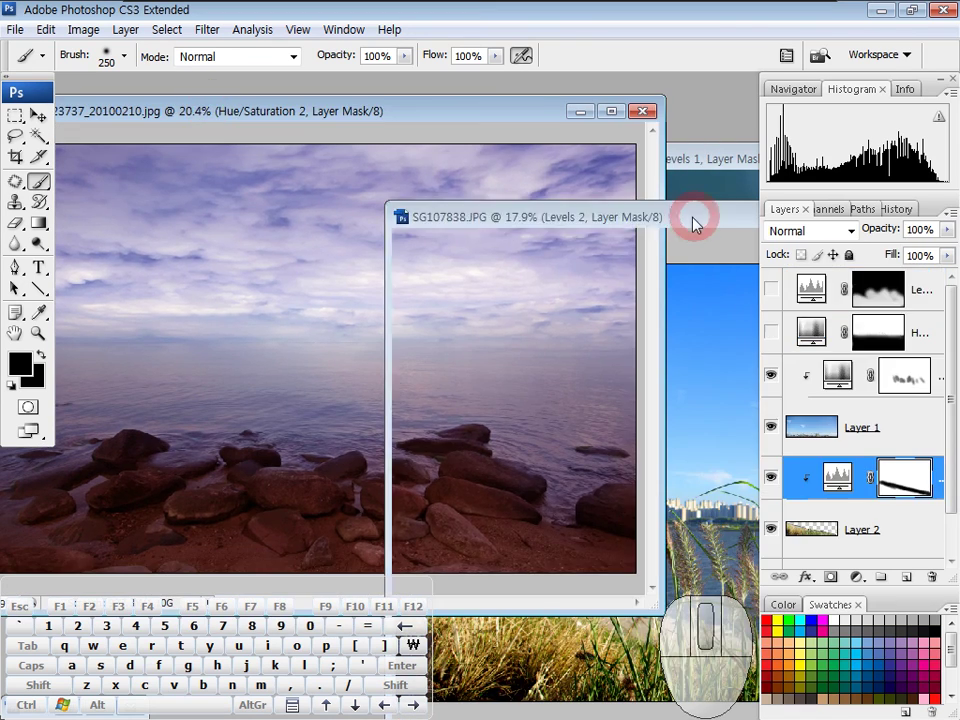
pyautogui.moveTo(696, 221); pyautogui.dragTo(388, 177)
pyautogui.moveTo(692, 152); pyautogui.dragTo(561, 104)
# Bring the riverside, seascape and portrait photos to the front in turn to review their corrections
pyautogui.click(332, 178)
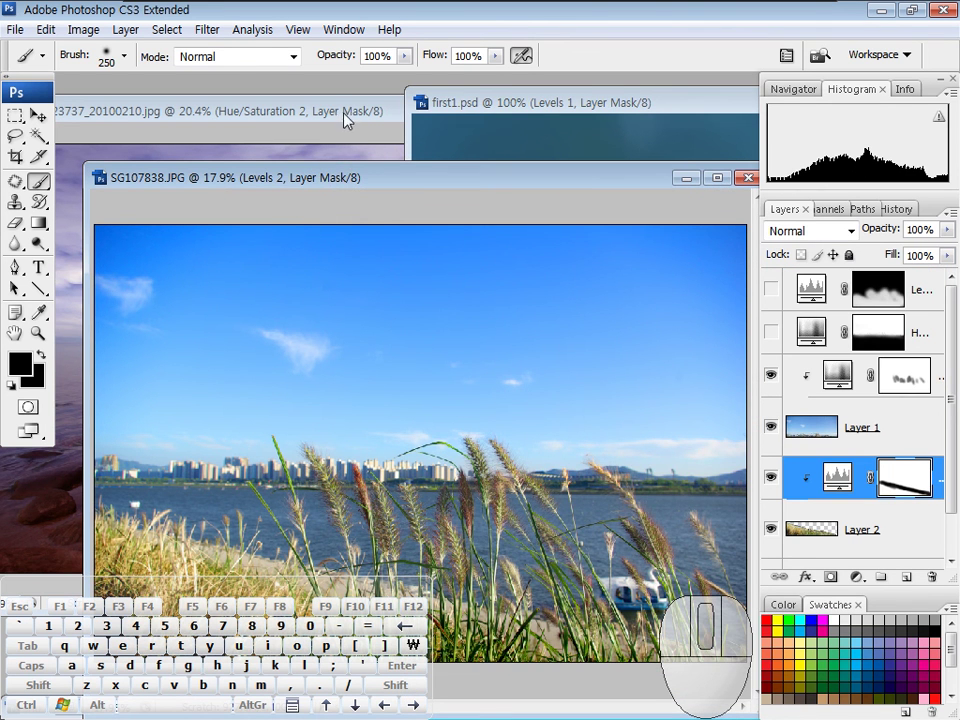
pyautogui.click(347, 112)
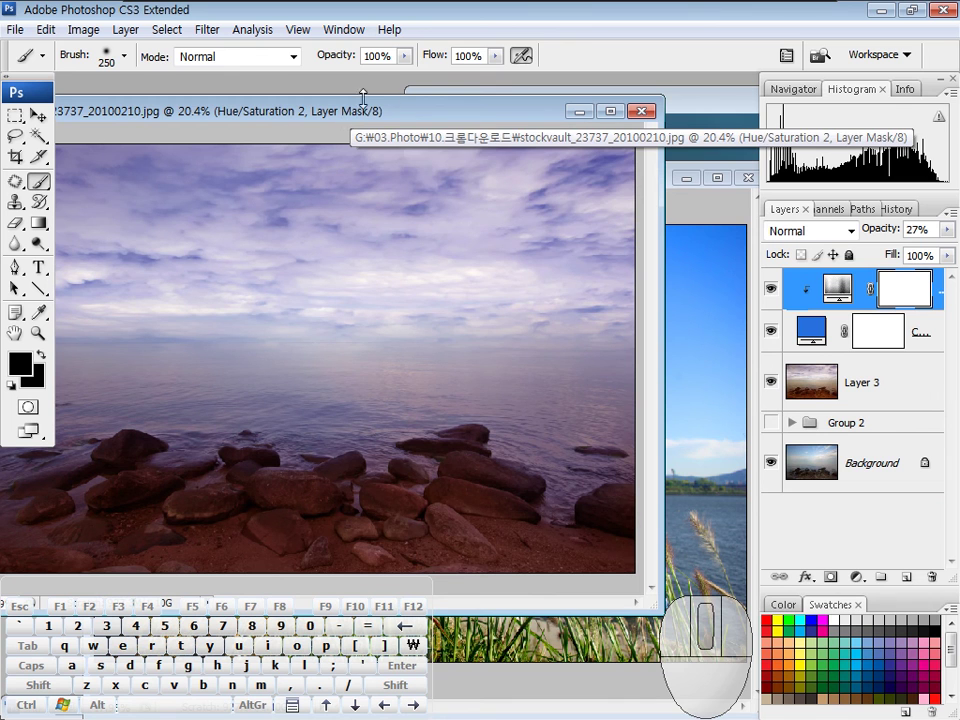
pyautogui.click(686, 100)
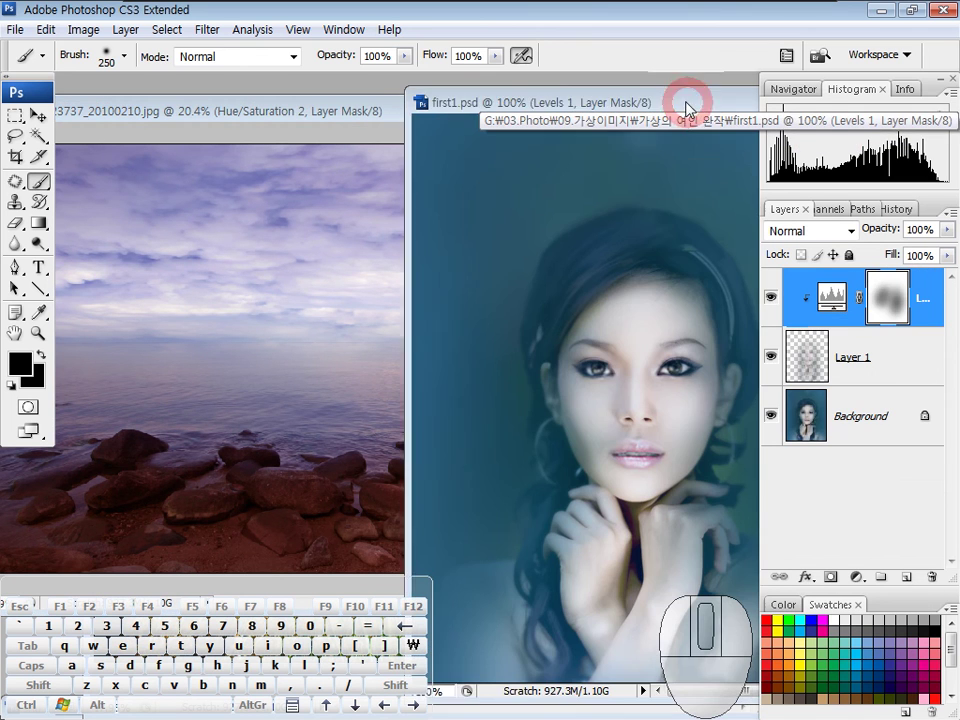